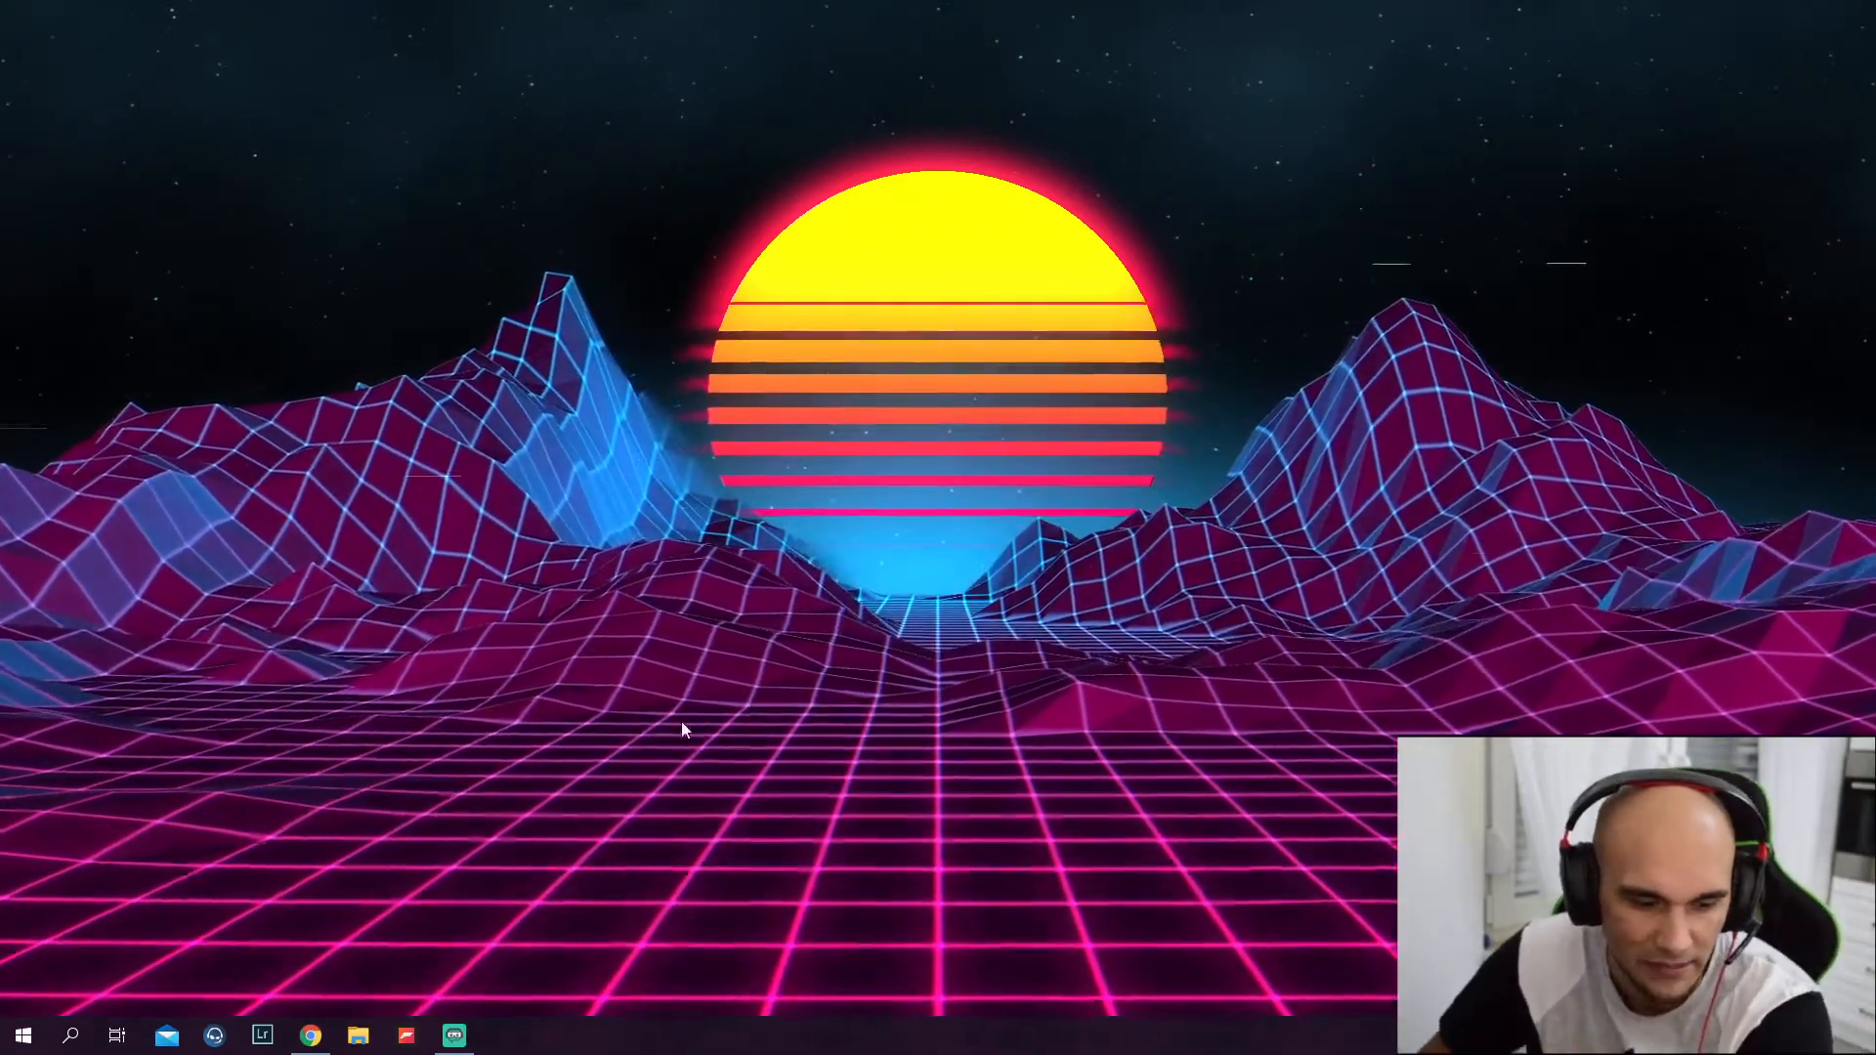
Open Streamlabs OBS and add a Follower Goal widget source to the current scene under the name Follower Goal
{"action": "left_click", "coordinate": [454, 1034]}
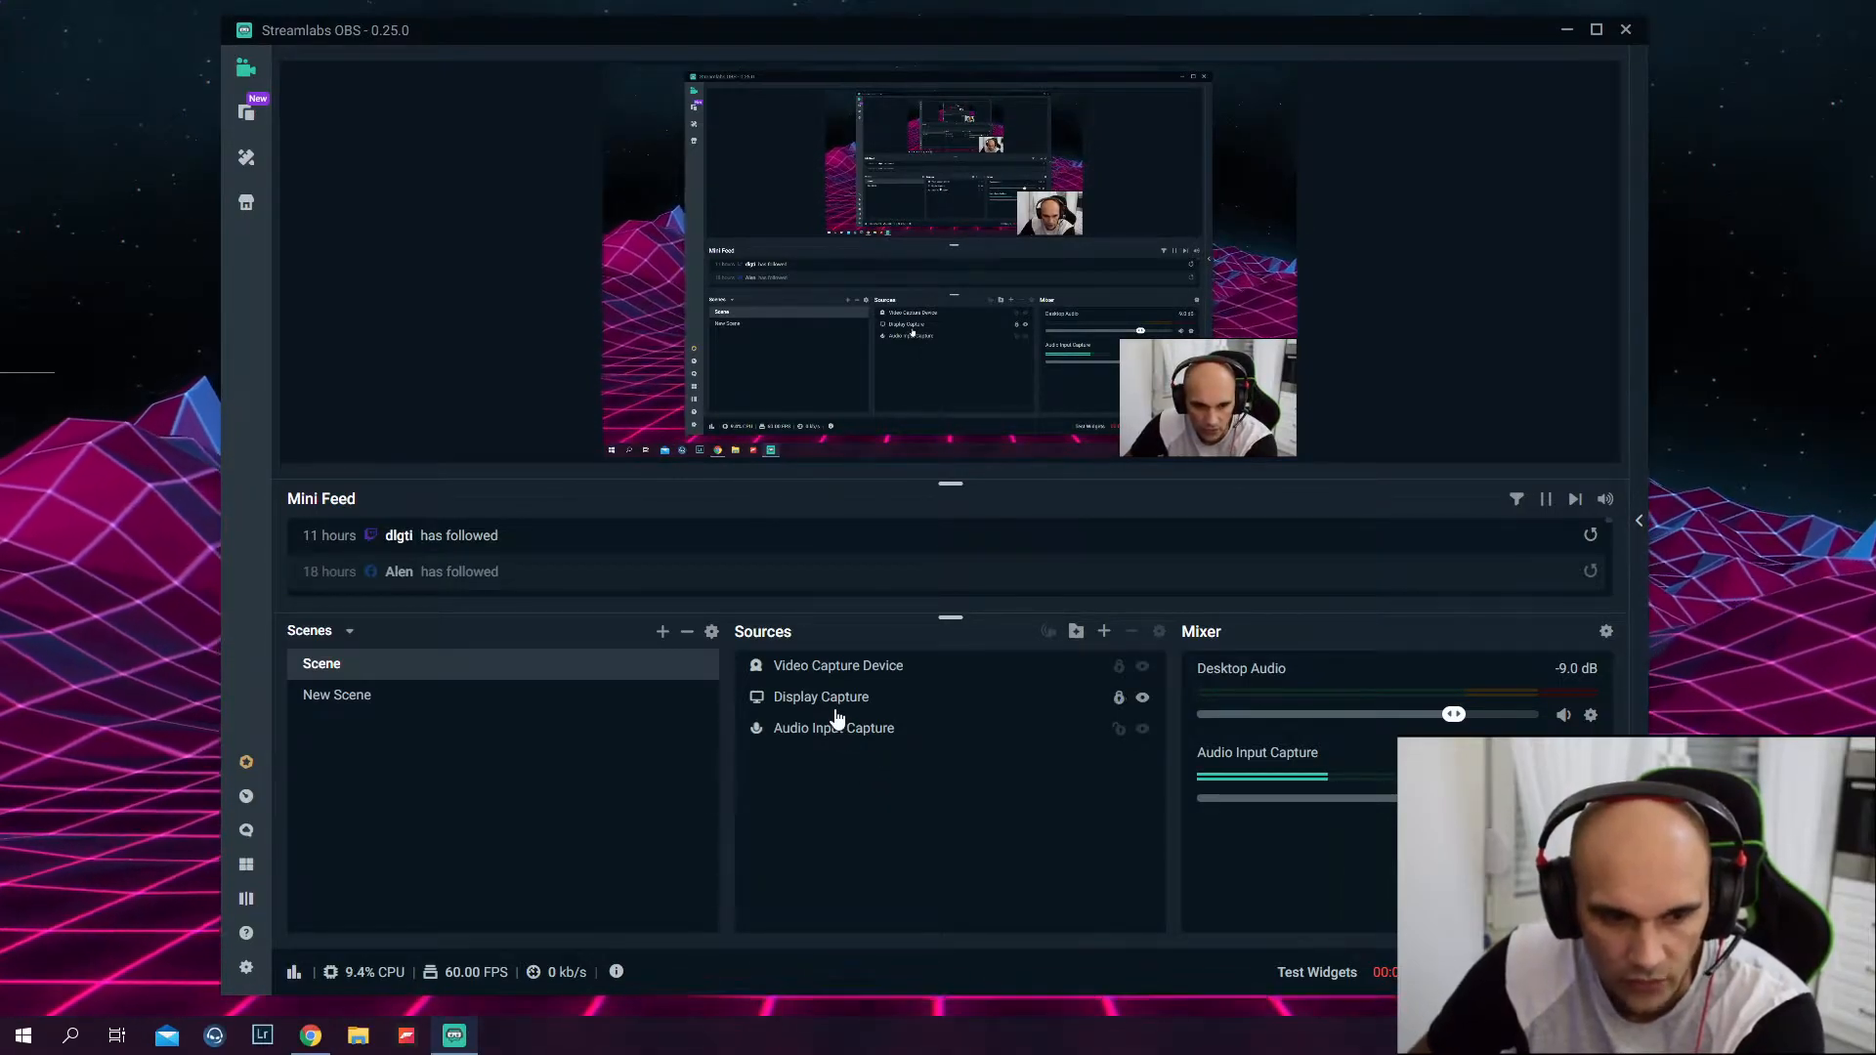
{"action": "left_click", "coordinate": [1104, 634]}
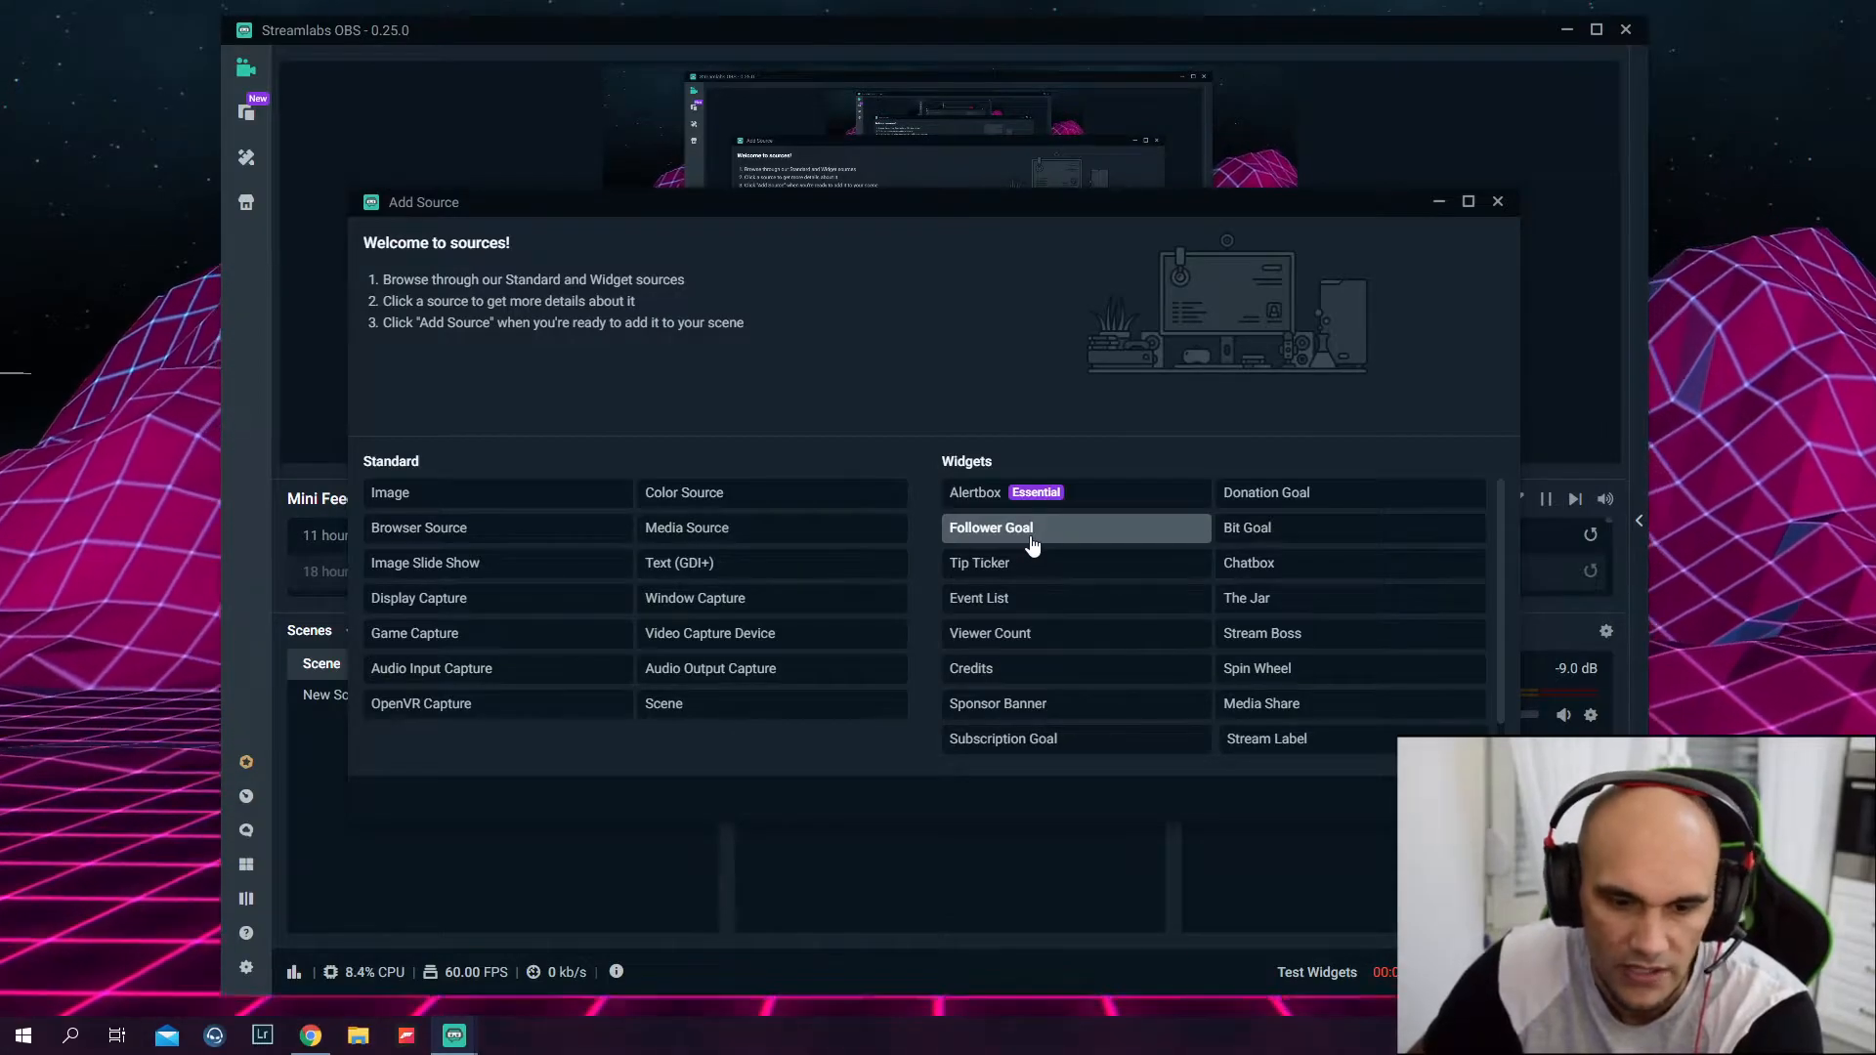
{"action": "left_click", "coordinate": [1032, 544]}
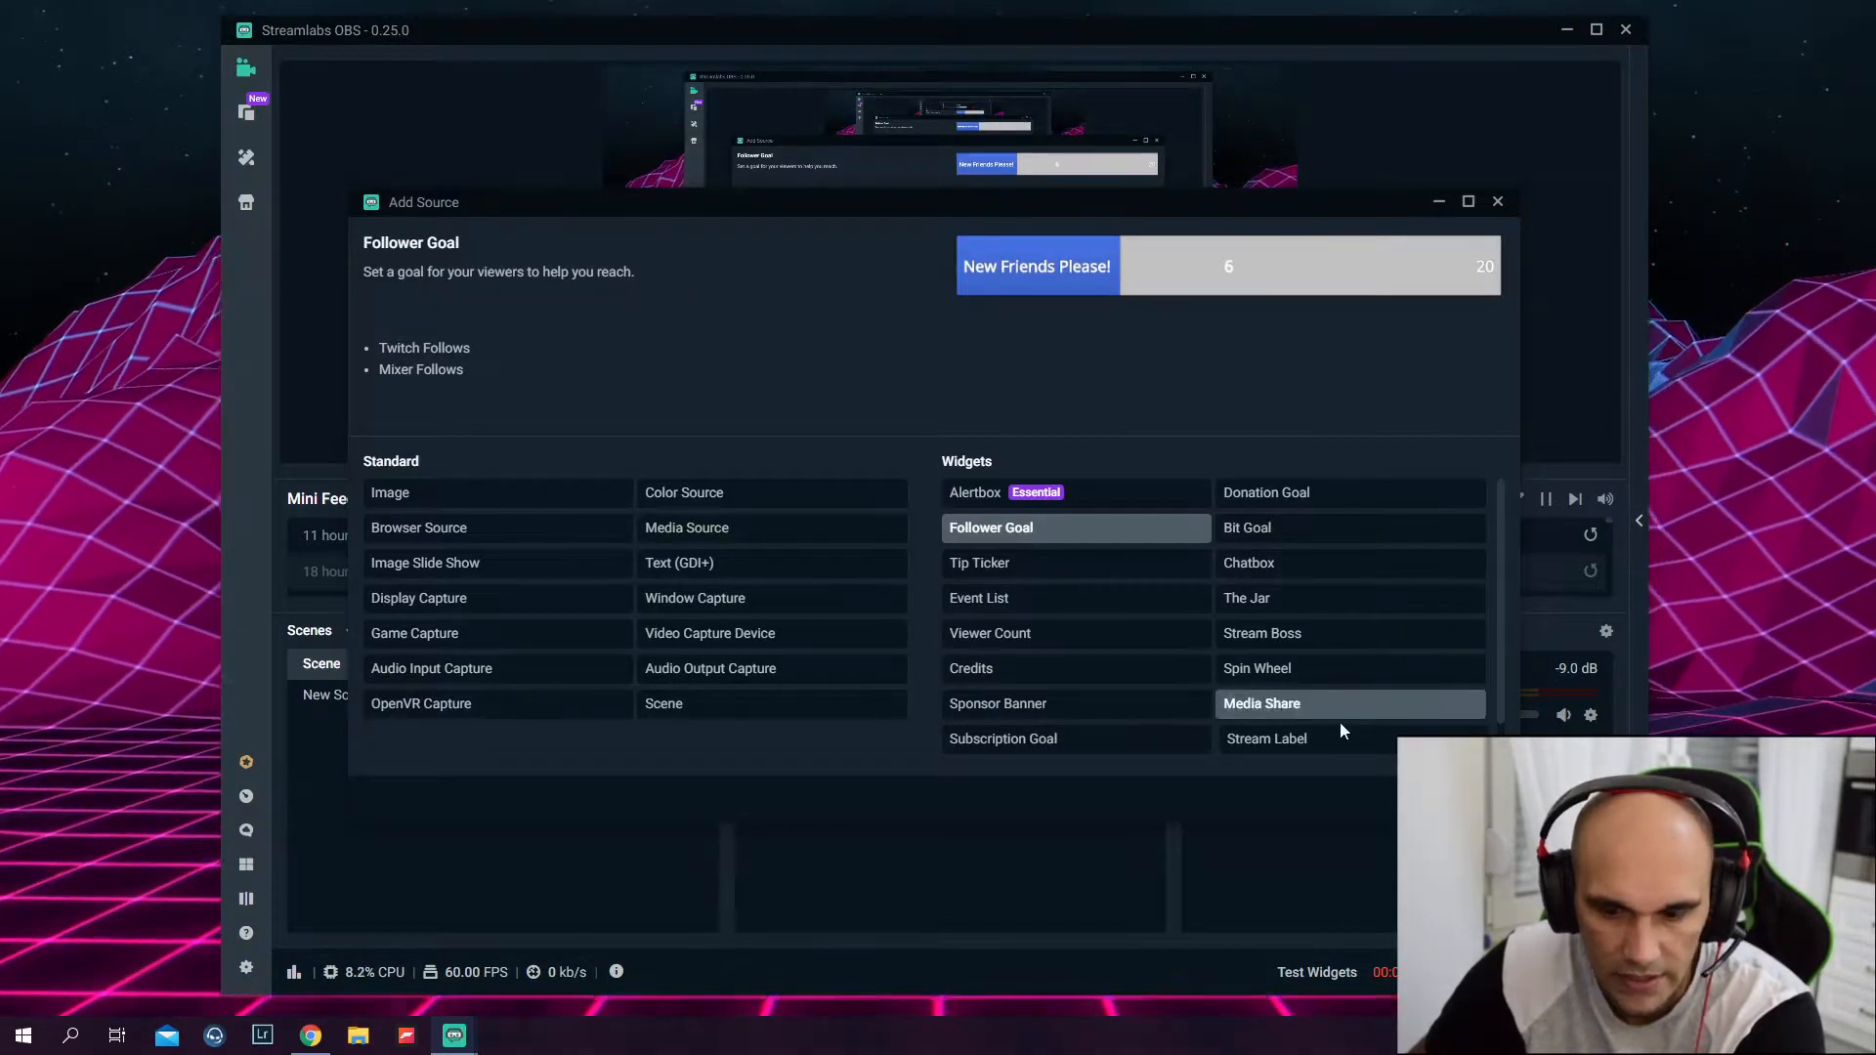
{"action": "left_click", "coordinate": [1459, 801]}
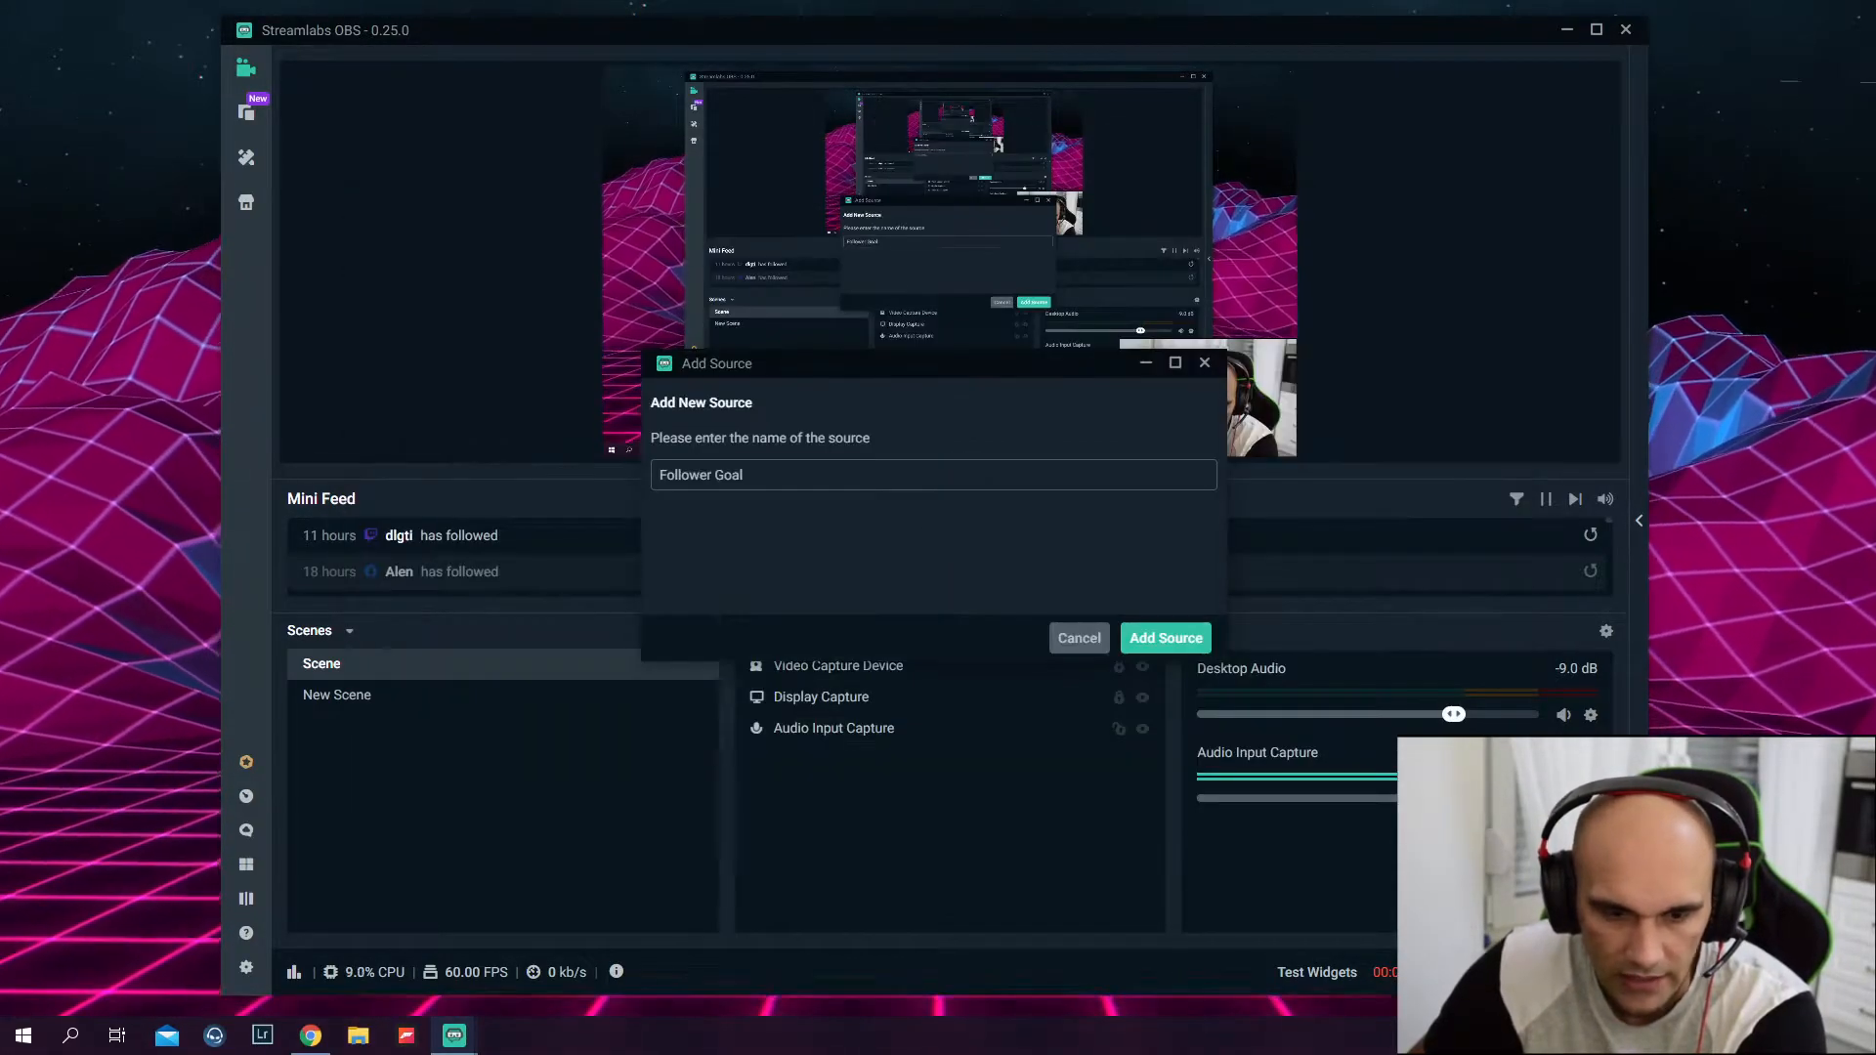
{"action": "left_click", "coordinate": [1135, 639]}
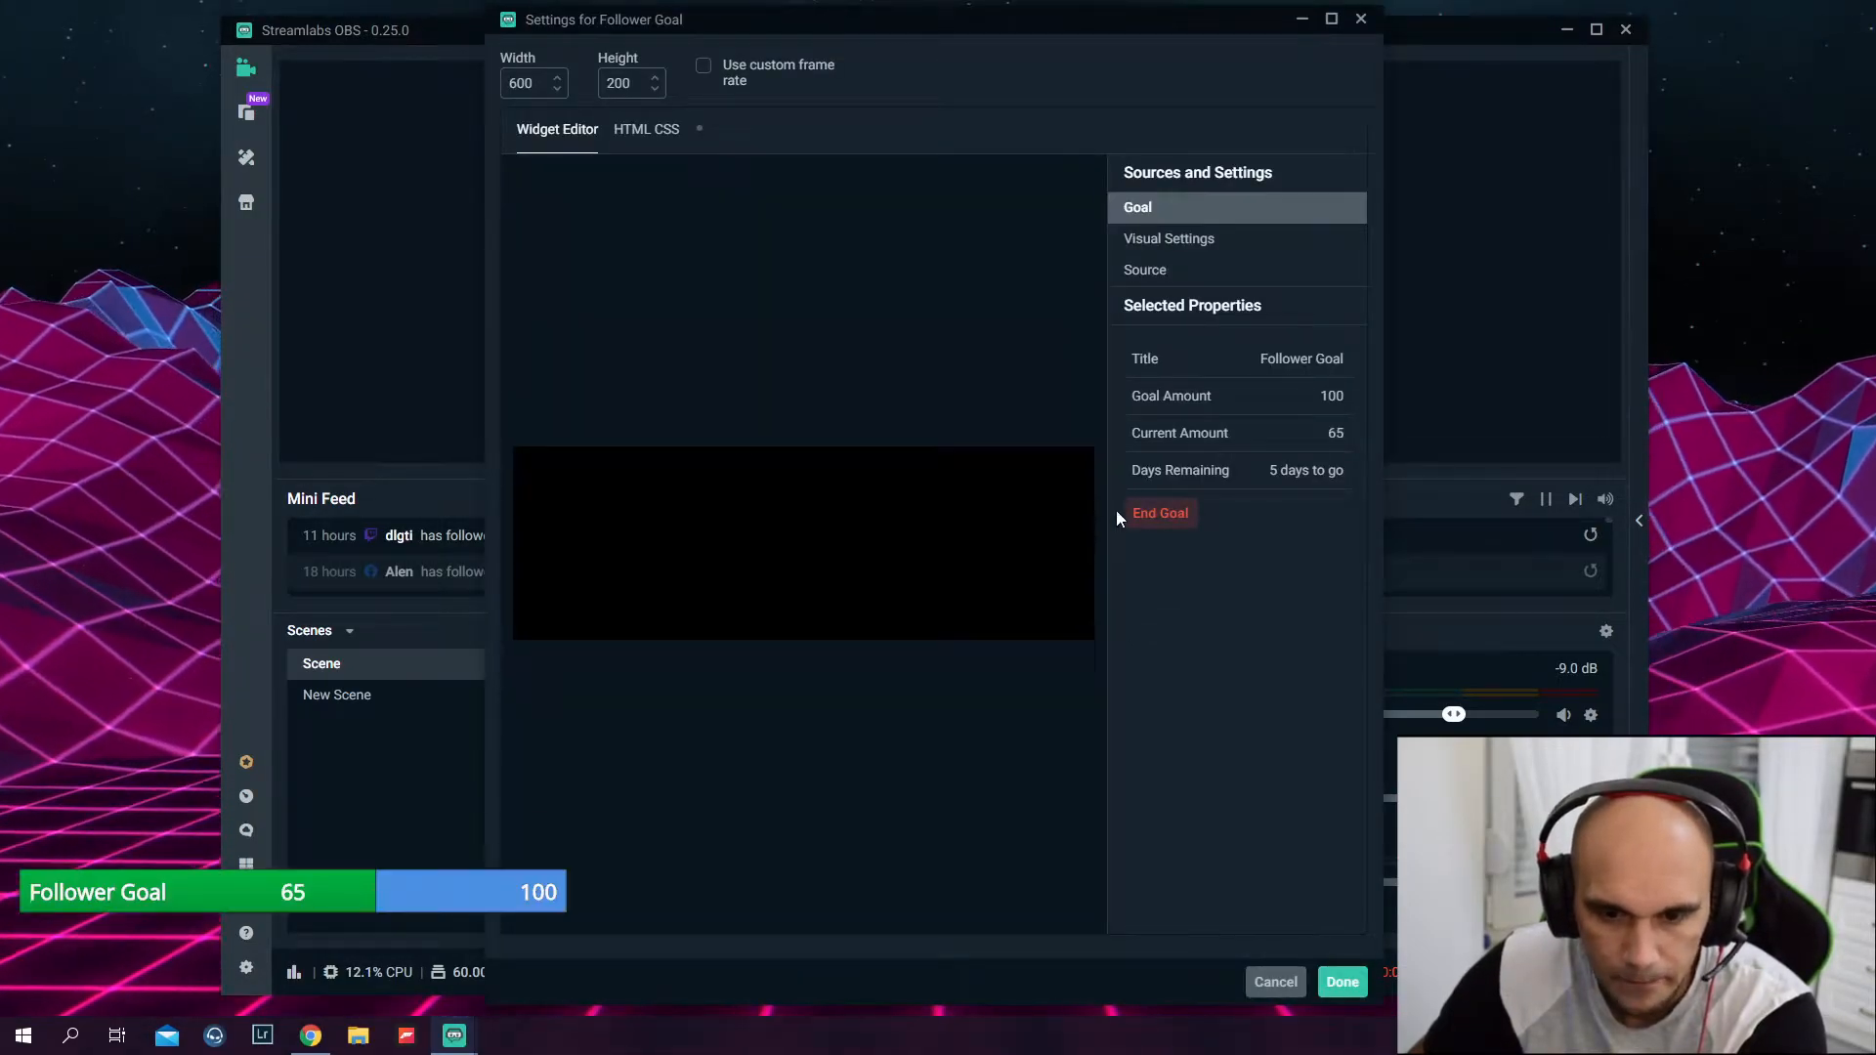
End the existing follower goal and enter Follower Goal as the title of the new one
{"action": "left_click", "coordinate": [1169, 518]}
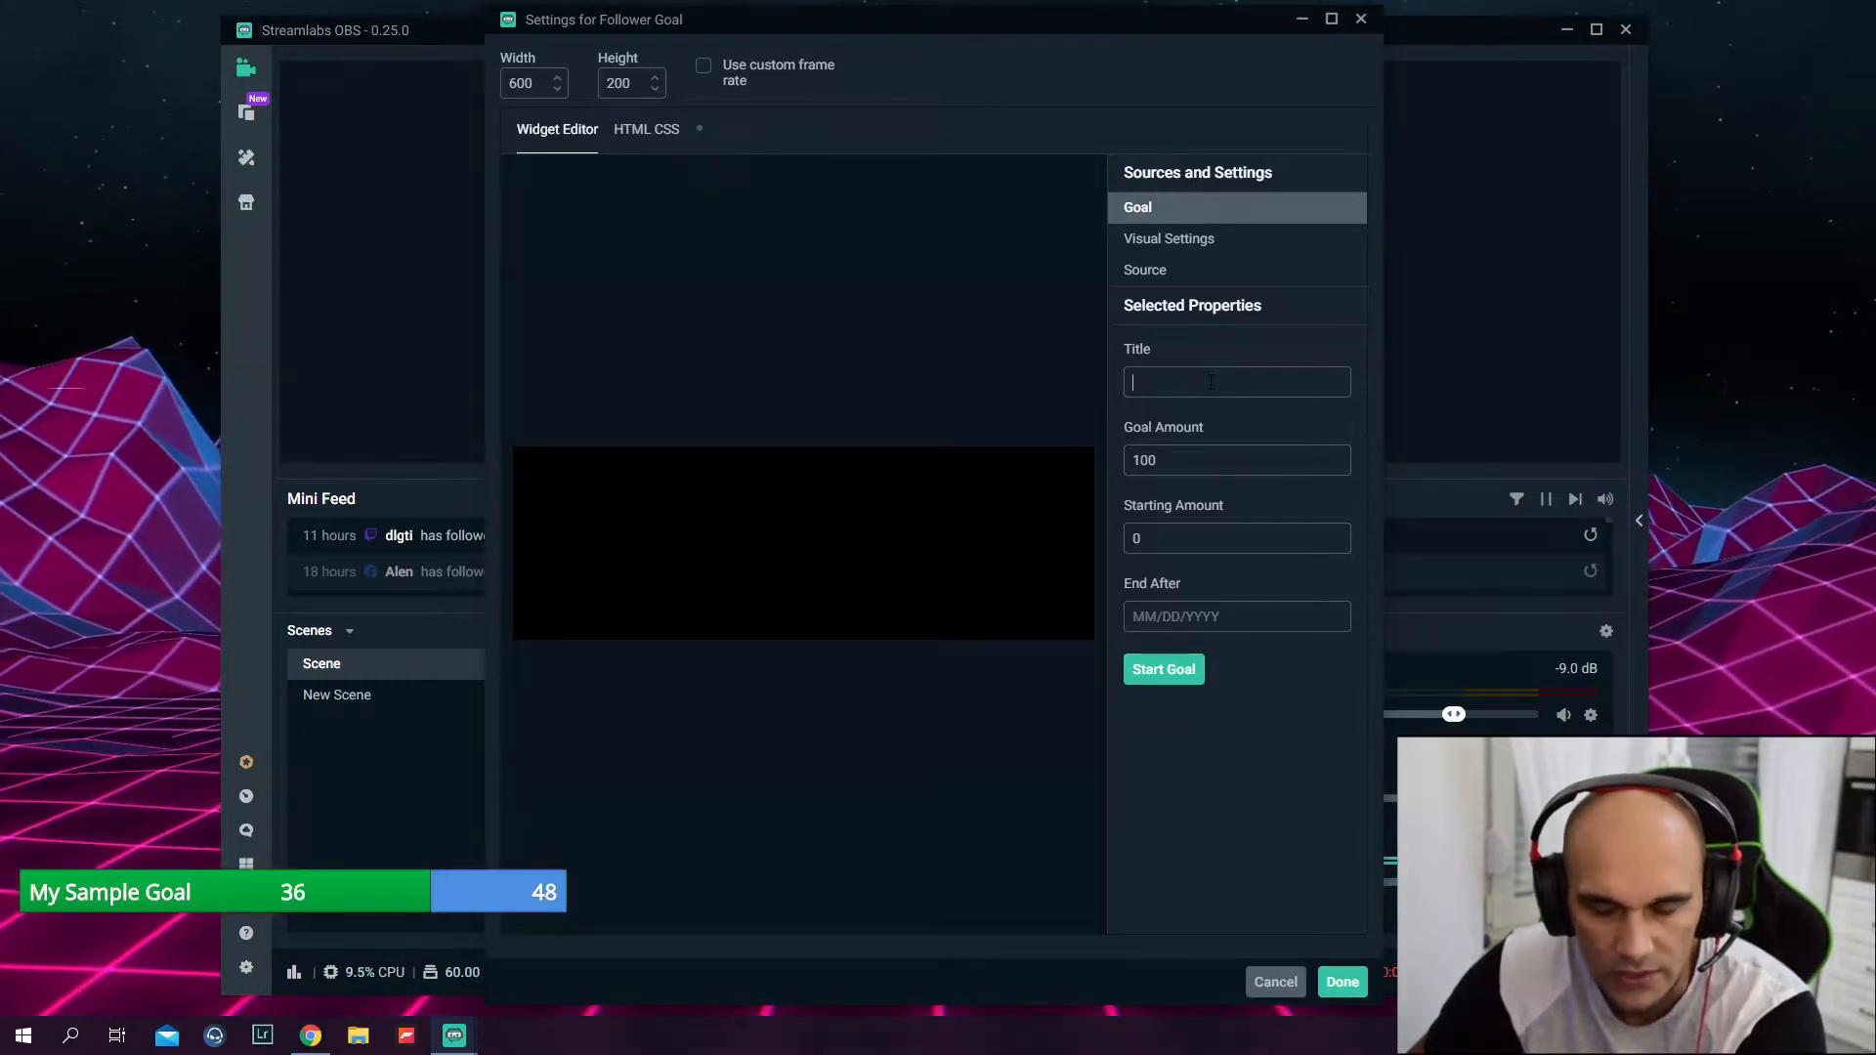
{"action": "left_click", "coordinate": [1211, 382]}
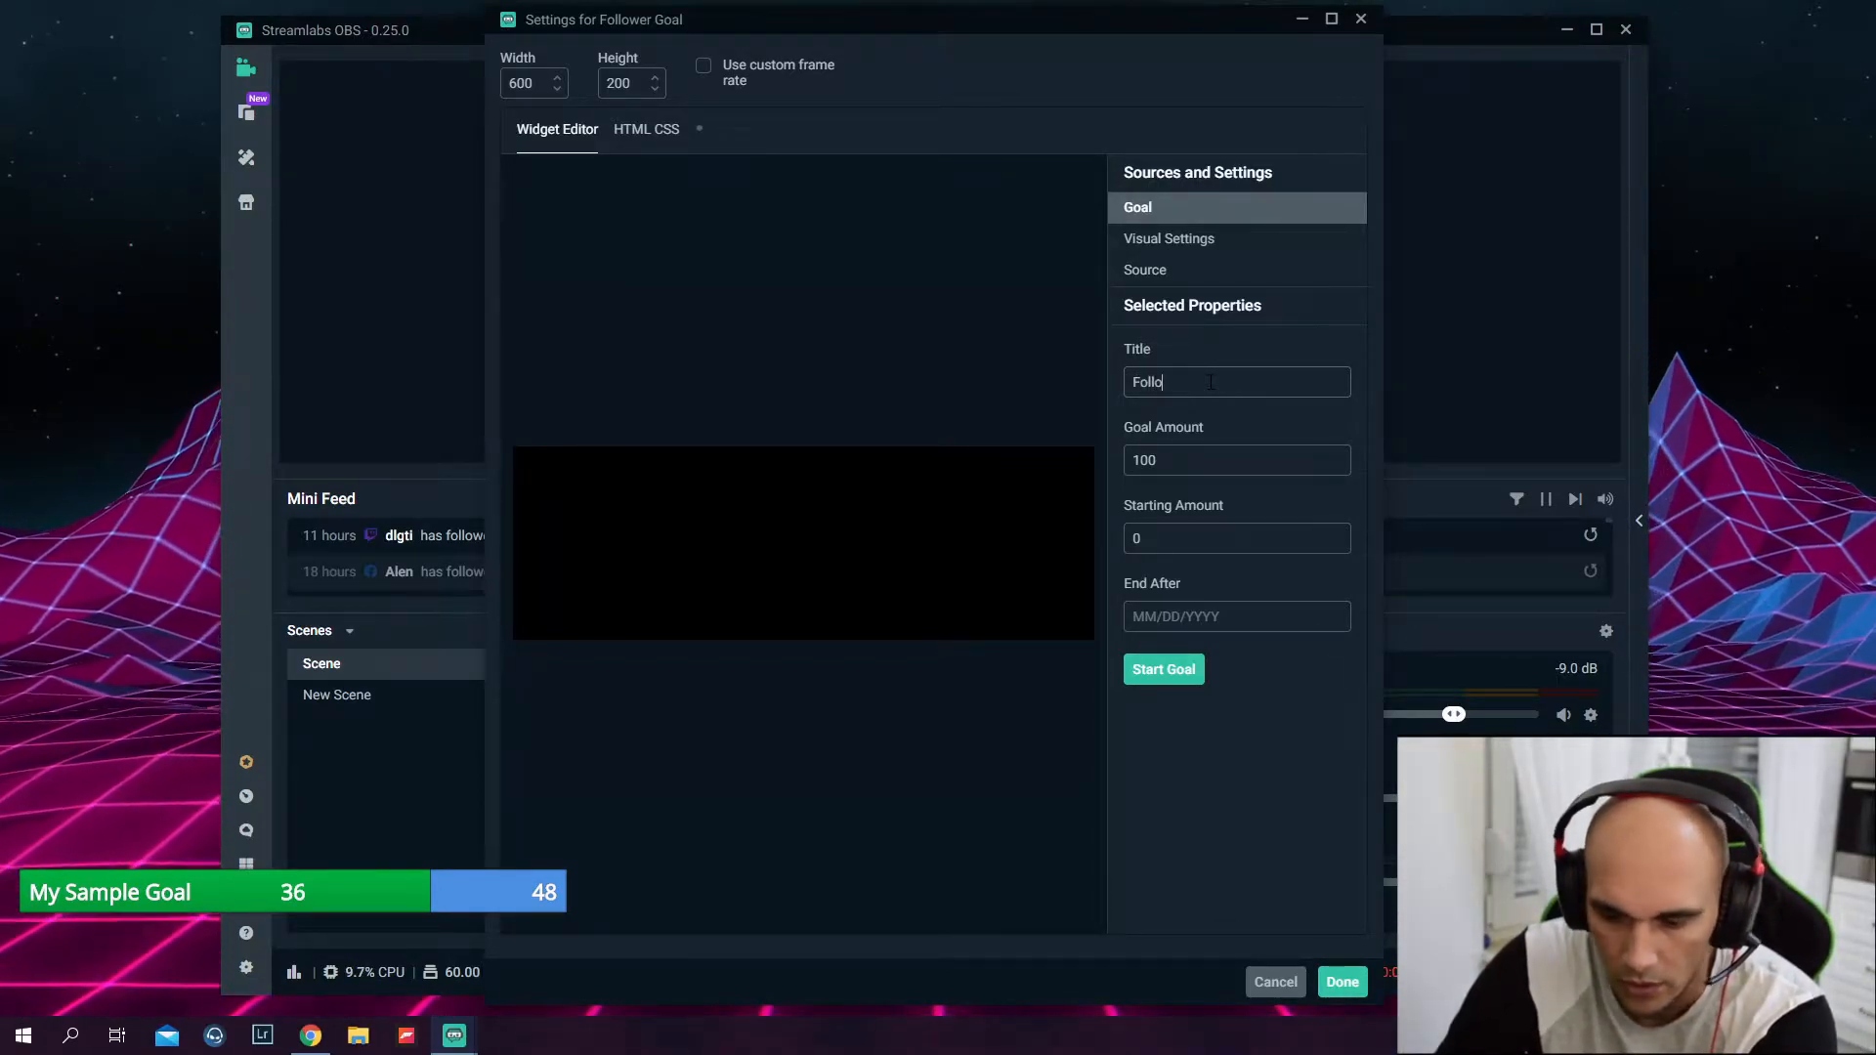
{"action": "type", "text": "w"}
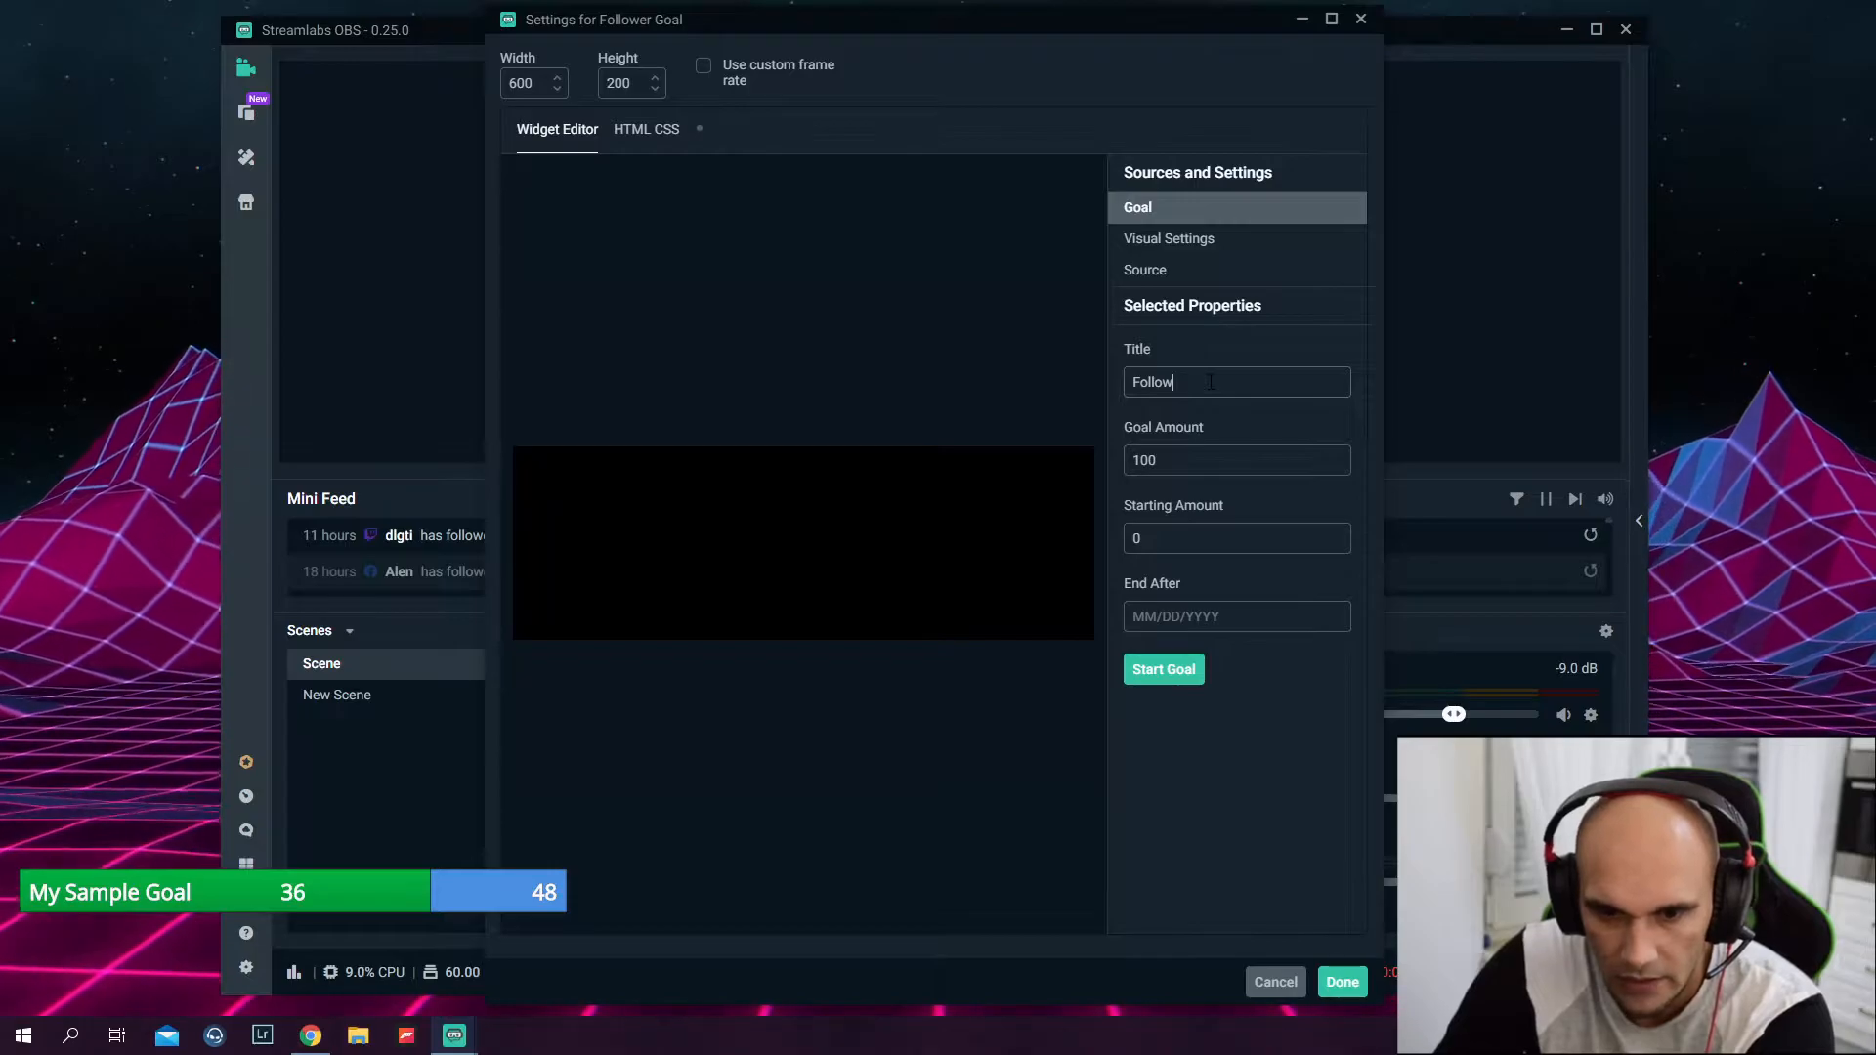
{"action": "type", "text": "er Goal"}
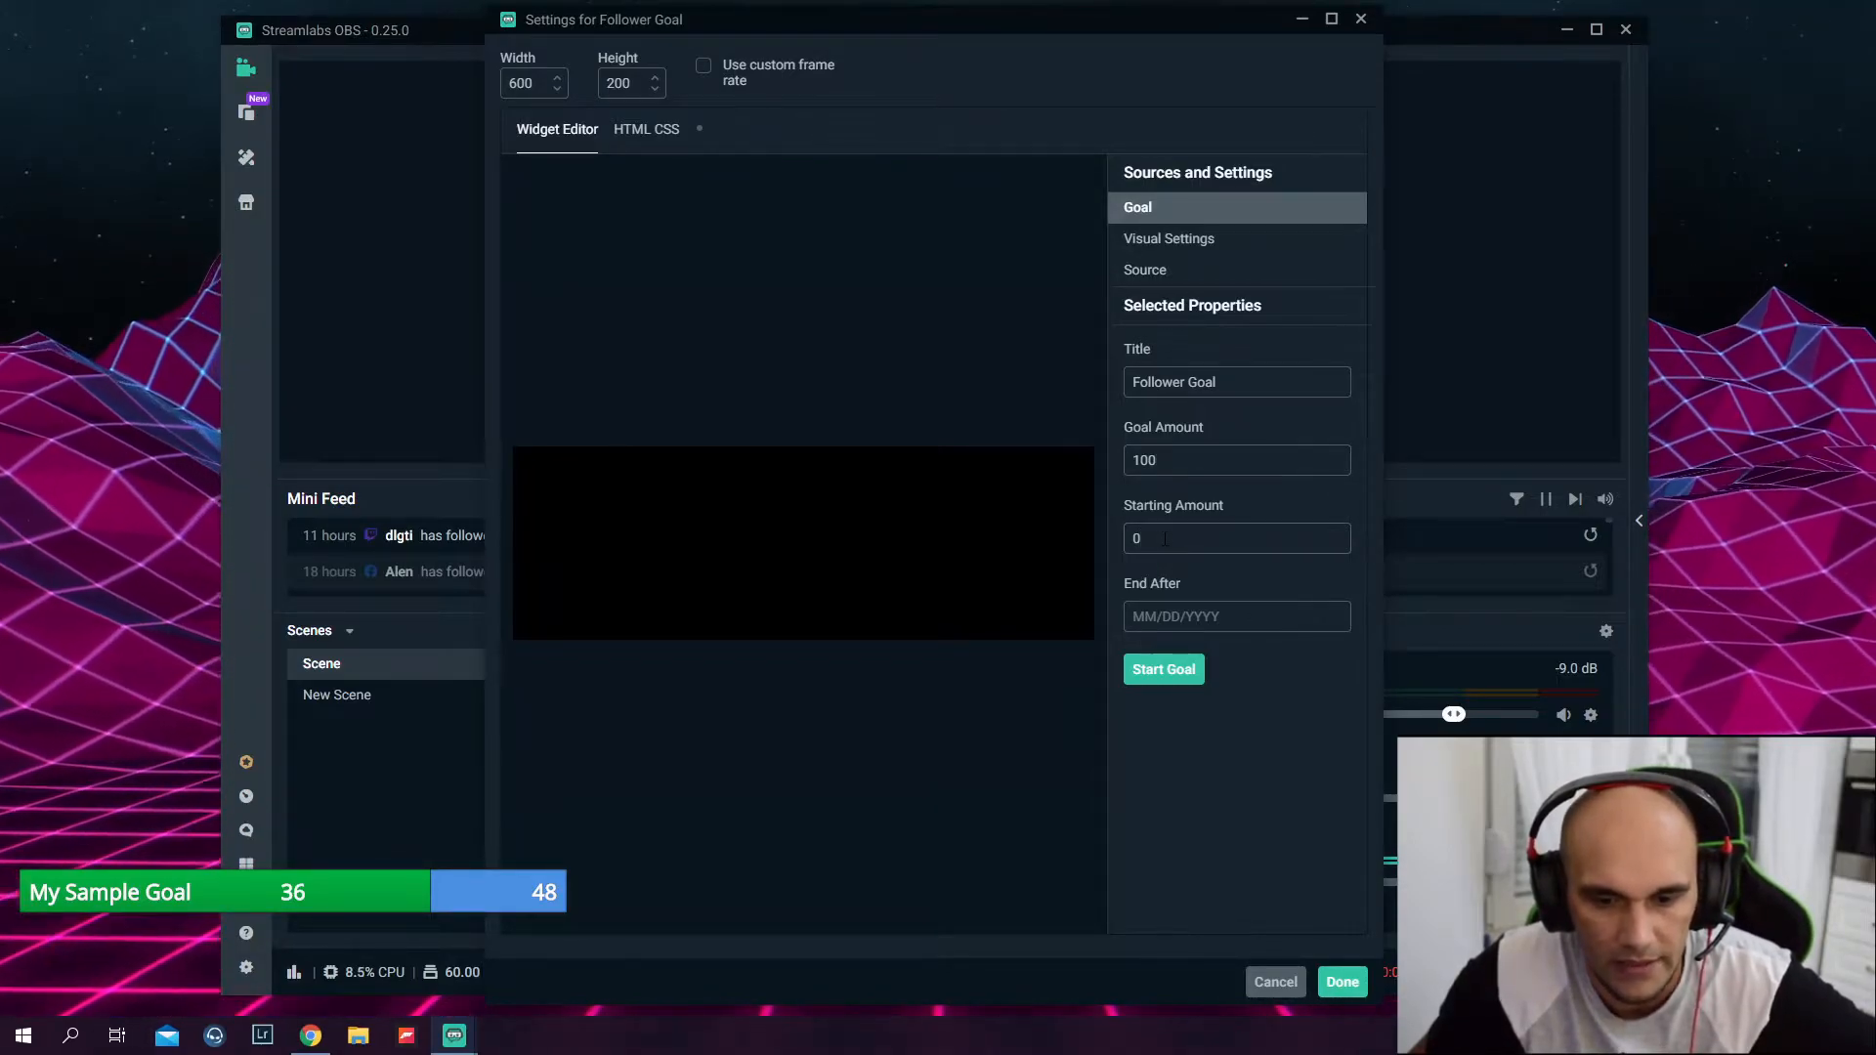
Start the goal with a starting amount of 65 and an end date of 11/30/2020
{"action": "left_click", "coordinate": [1172, 528]}
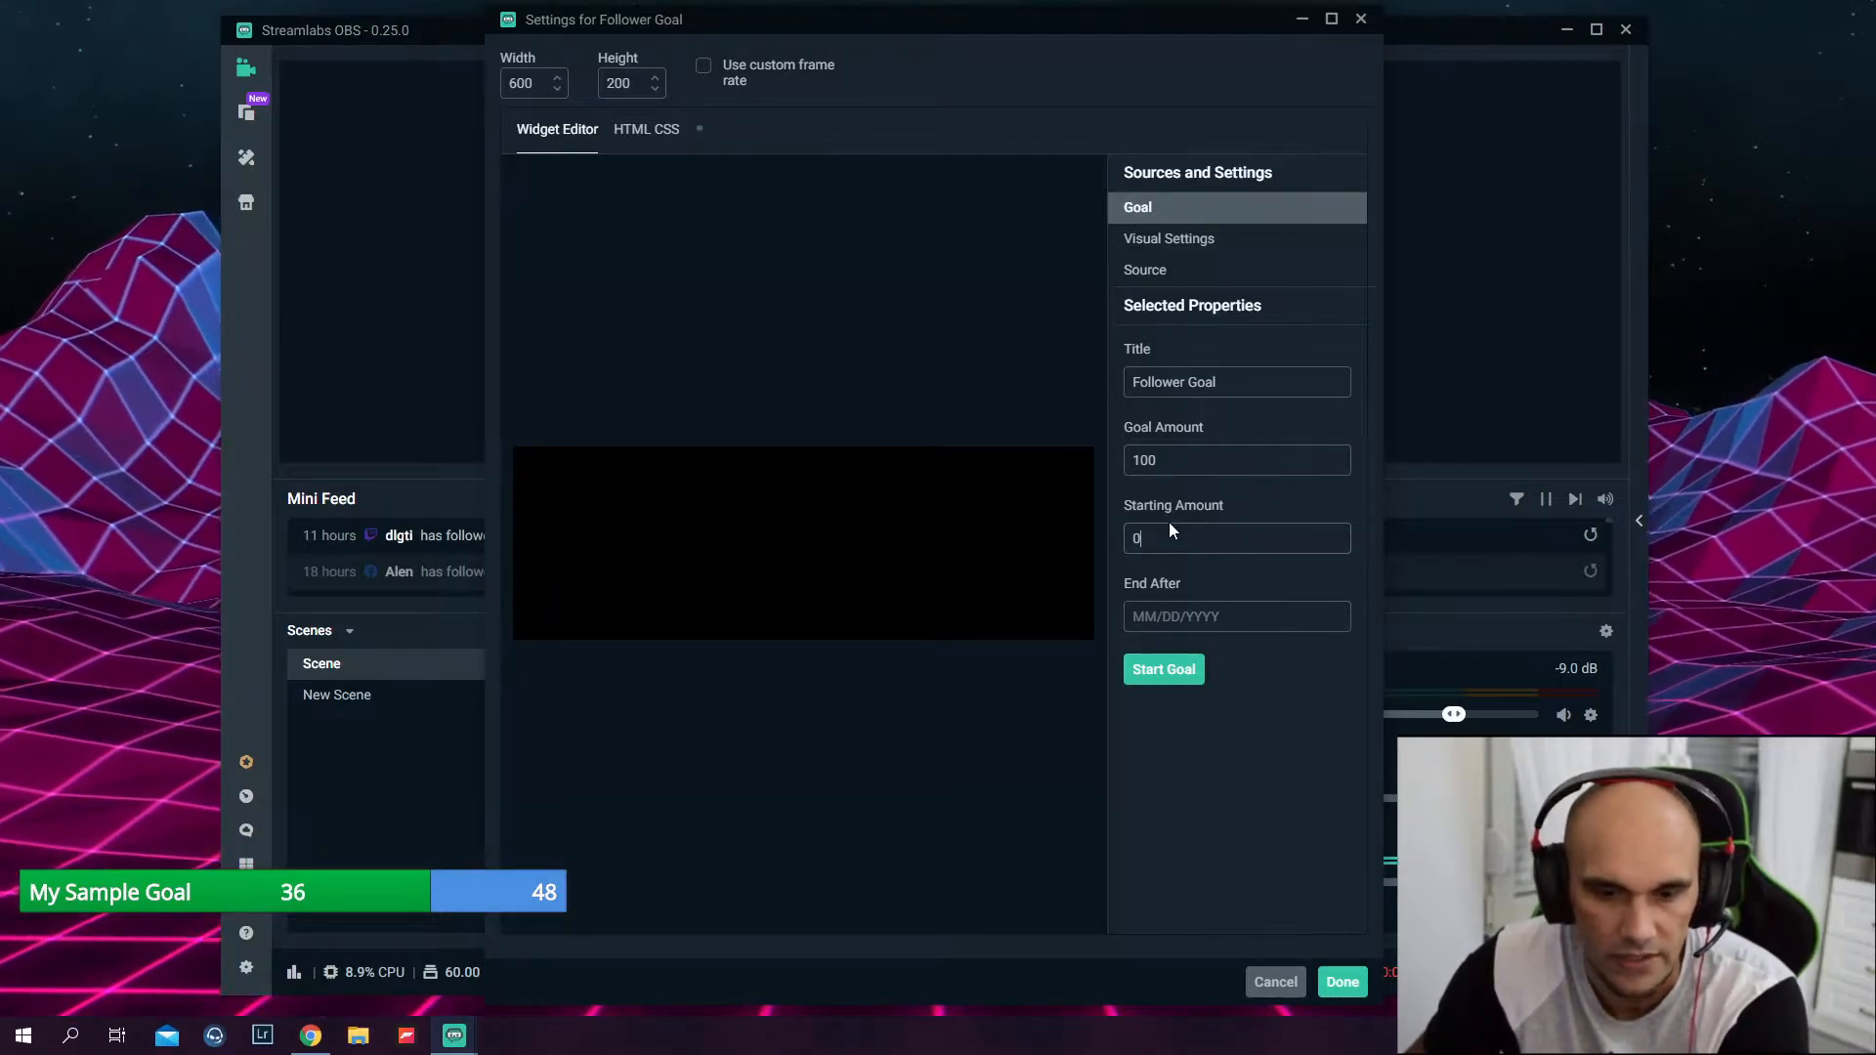
{"action": "left_click_drag", "start_coordinate": [1160, 538], "coordinate": [1120, 543]}
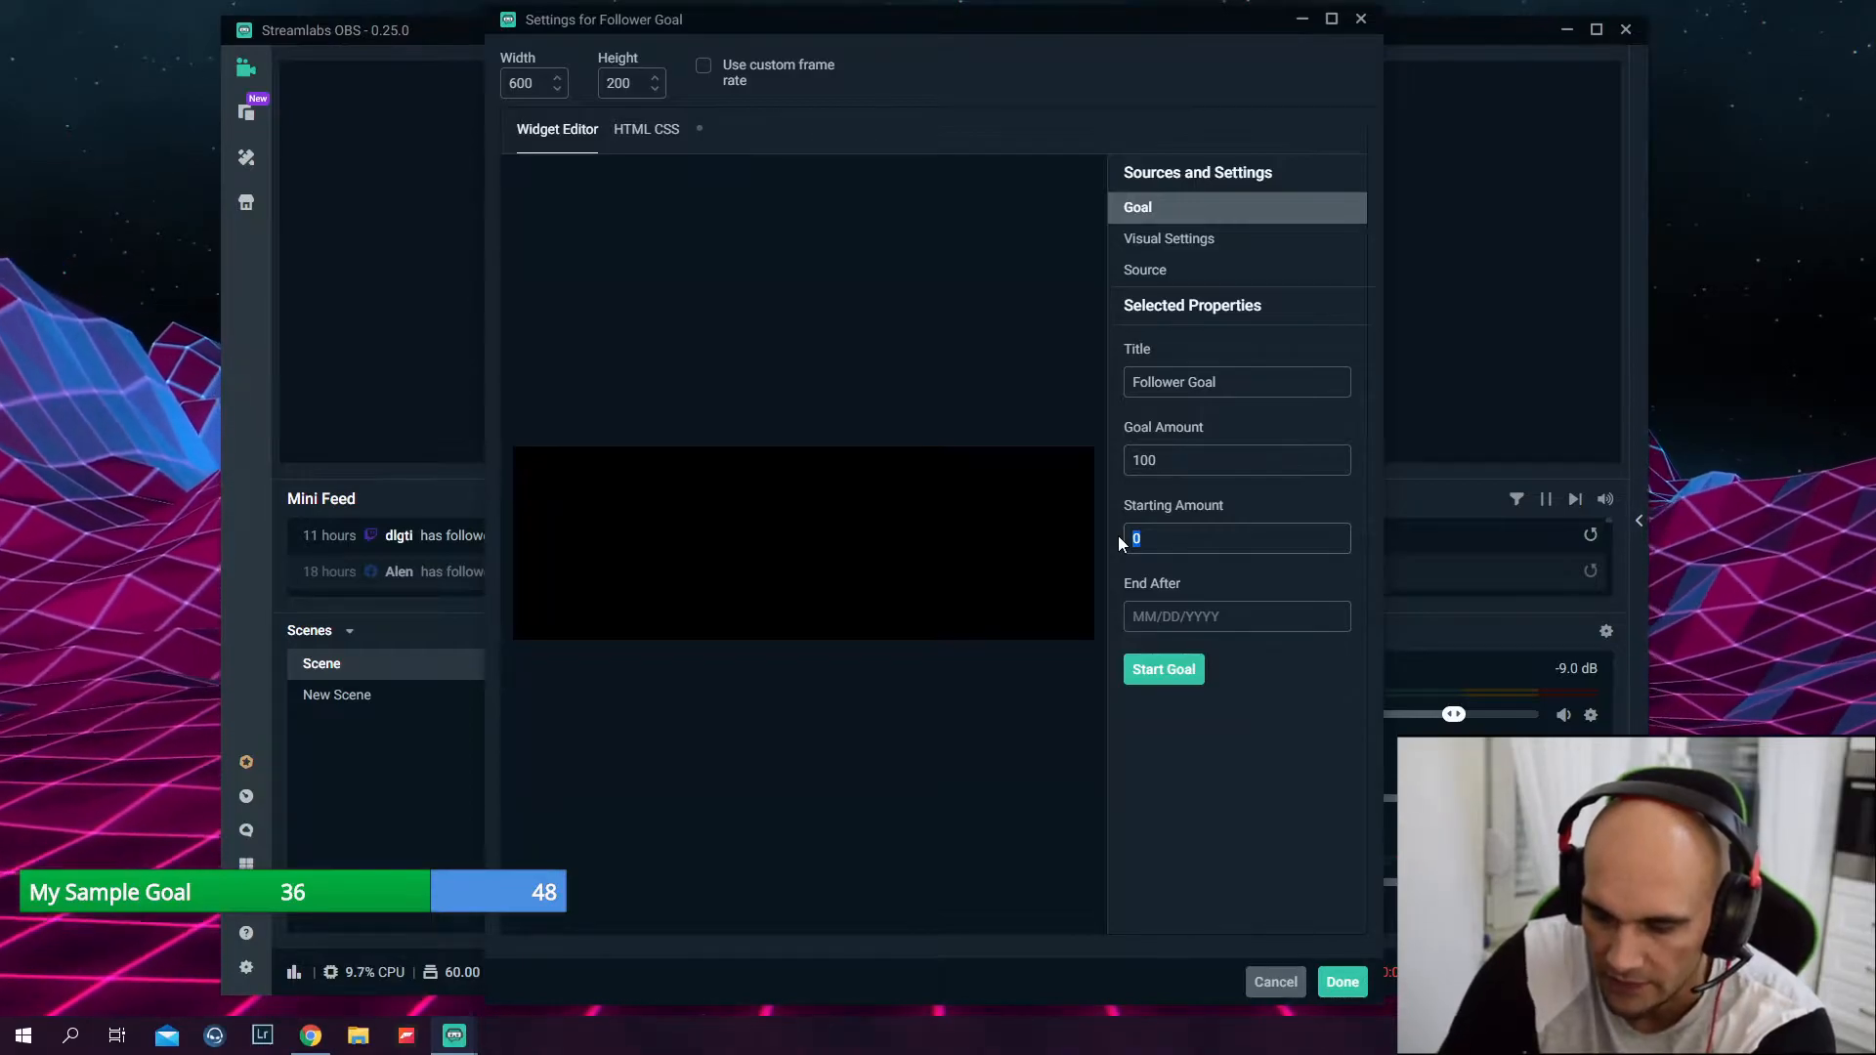
{"action": "type", "text": "65"}
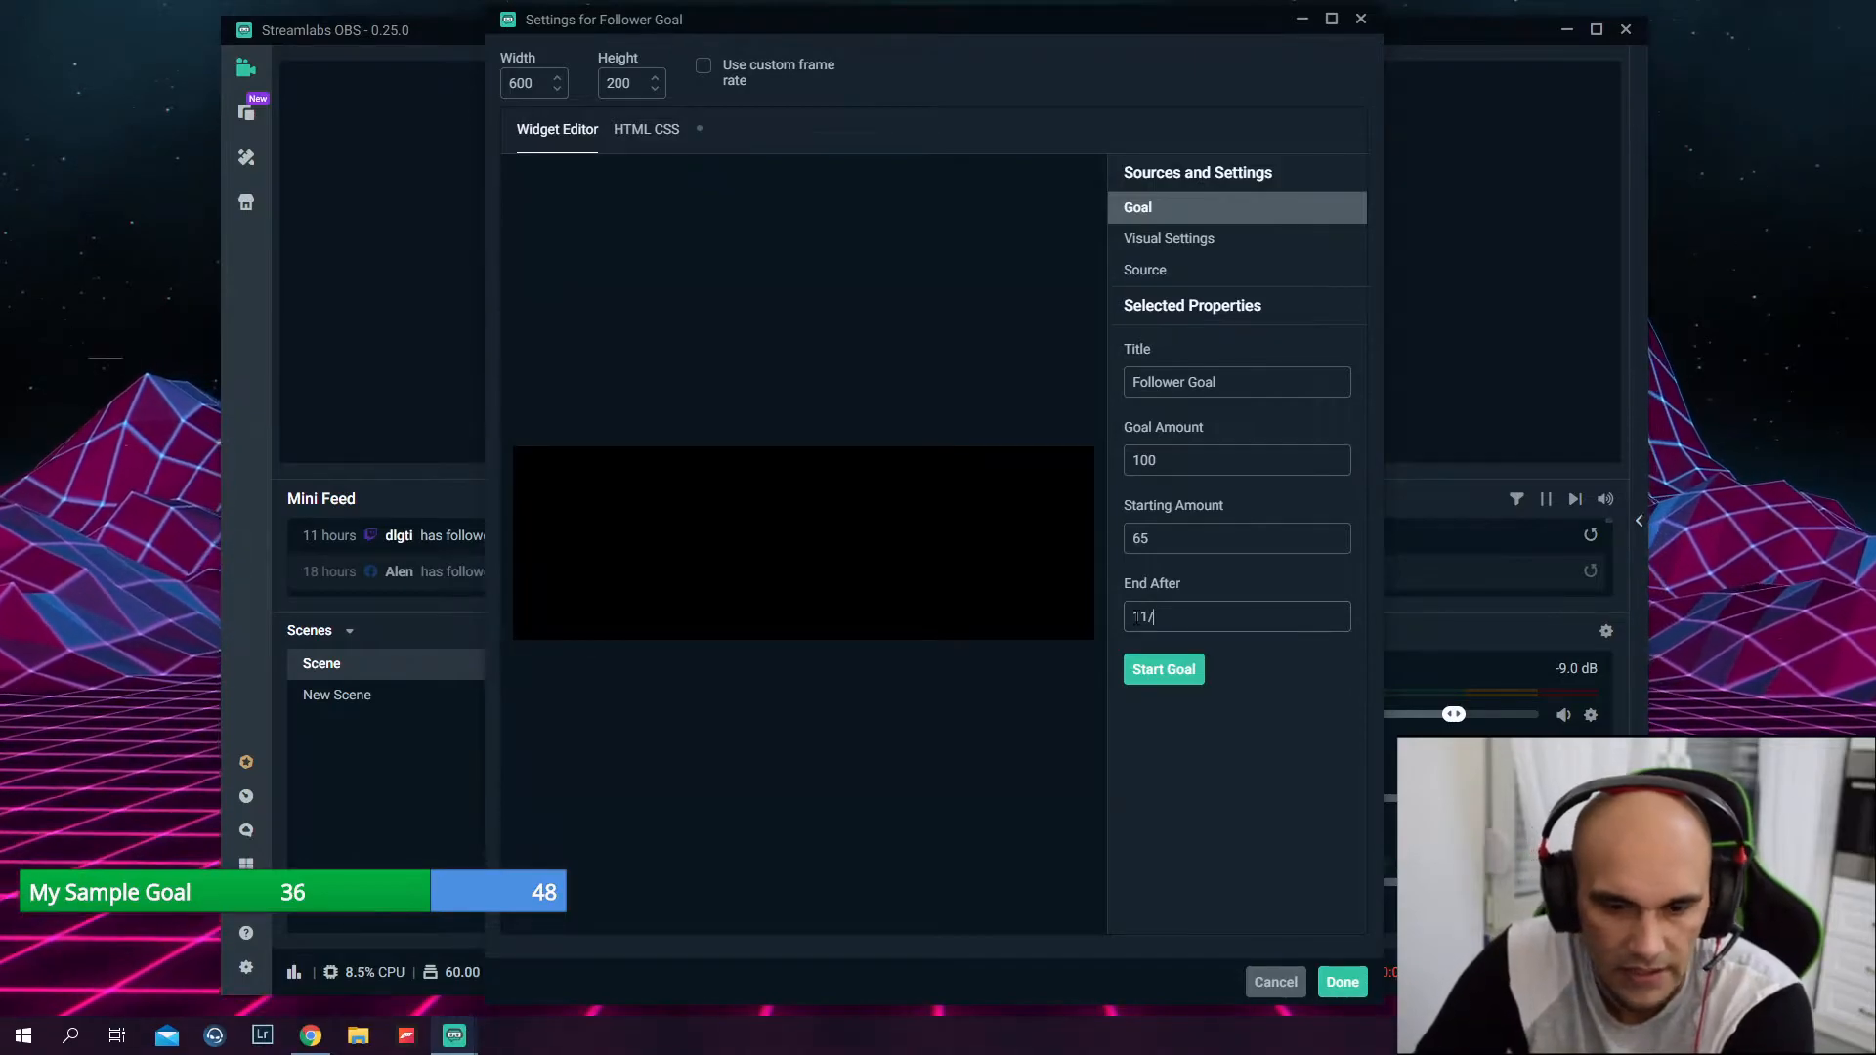
{"action": "type", "text": "/2020"}
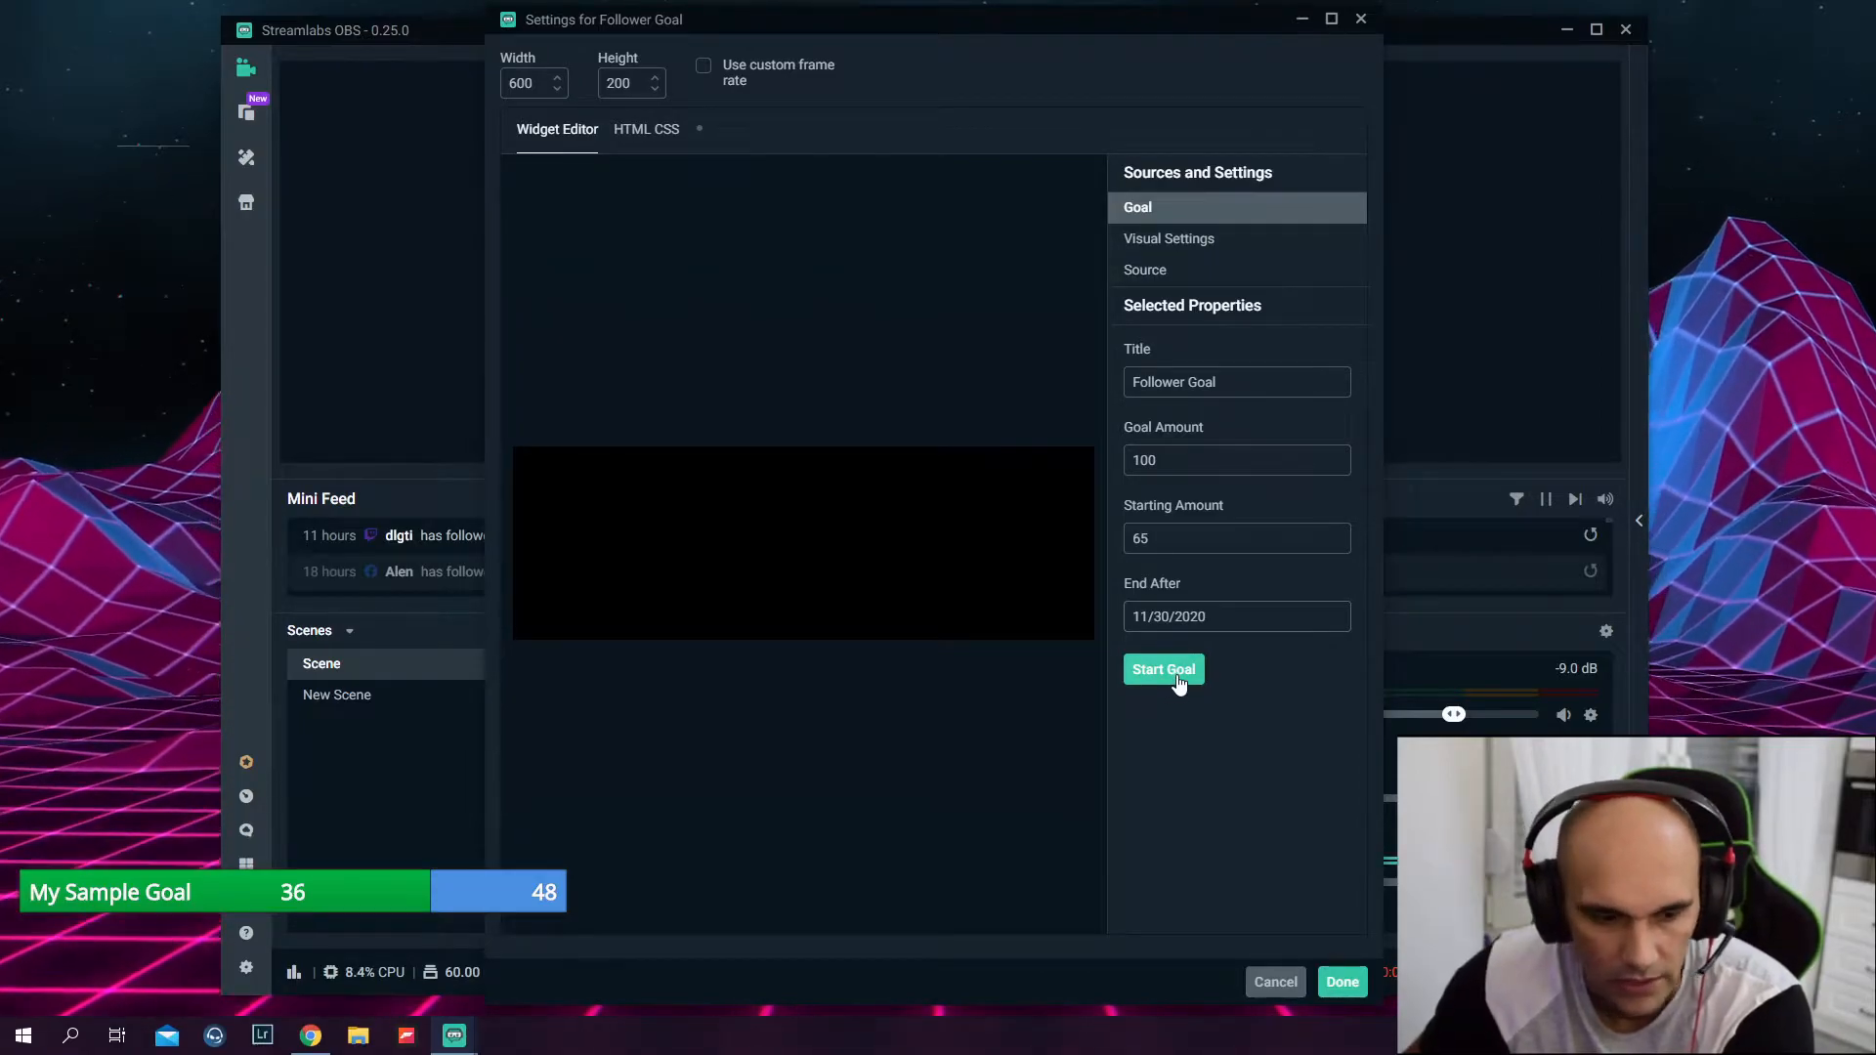
{"action": "left_click", "coordinate": [1174, 672]}
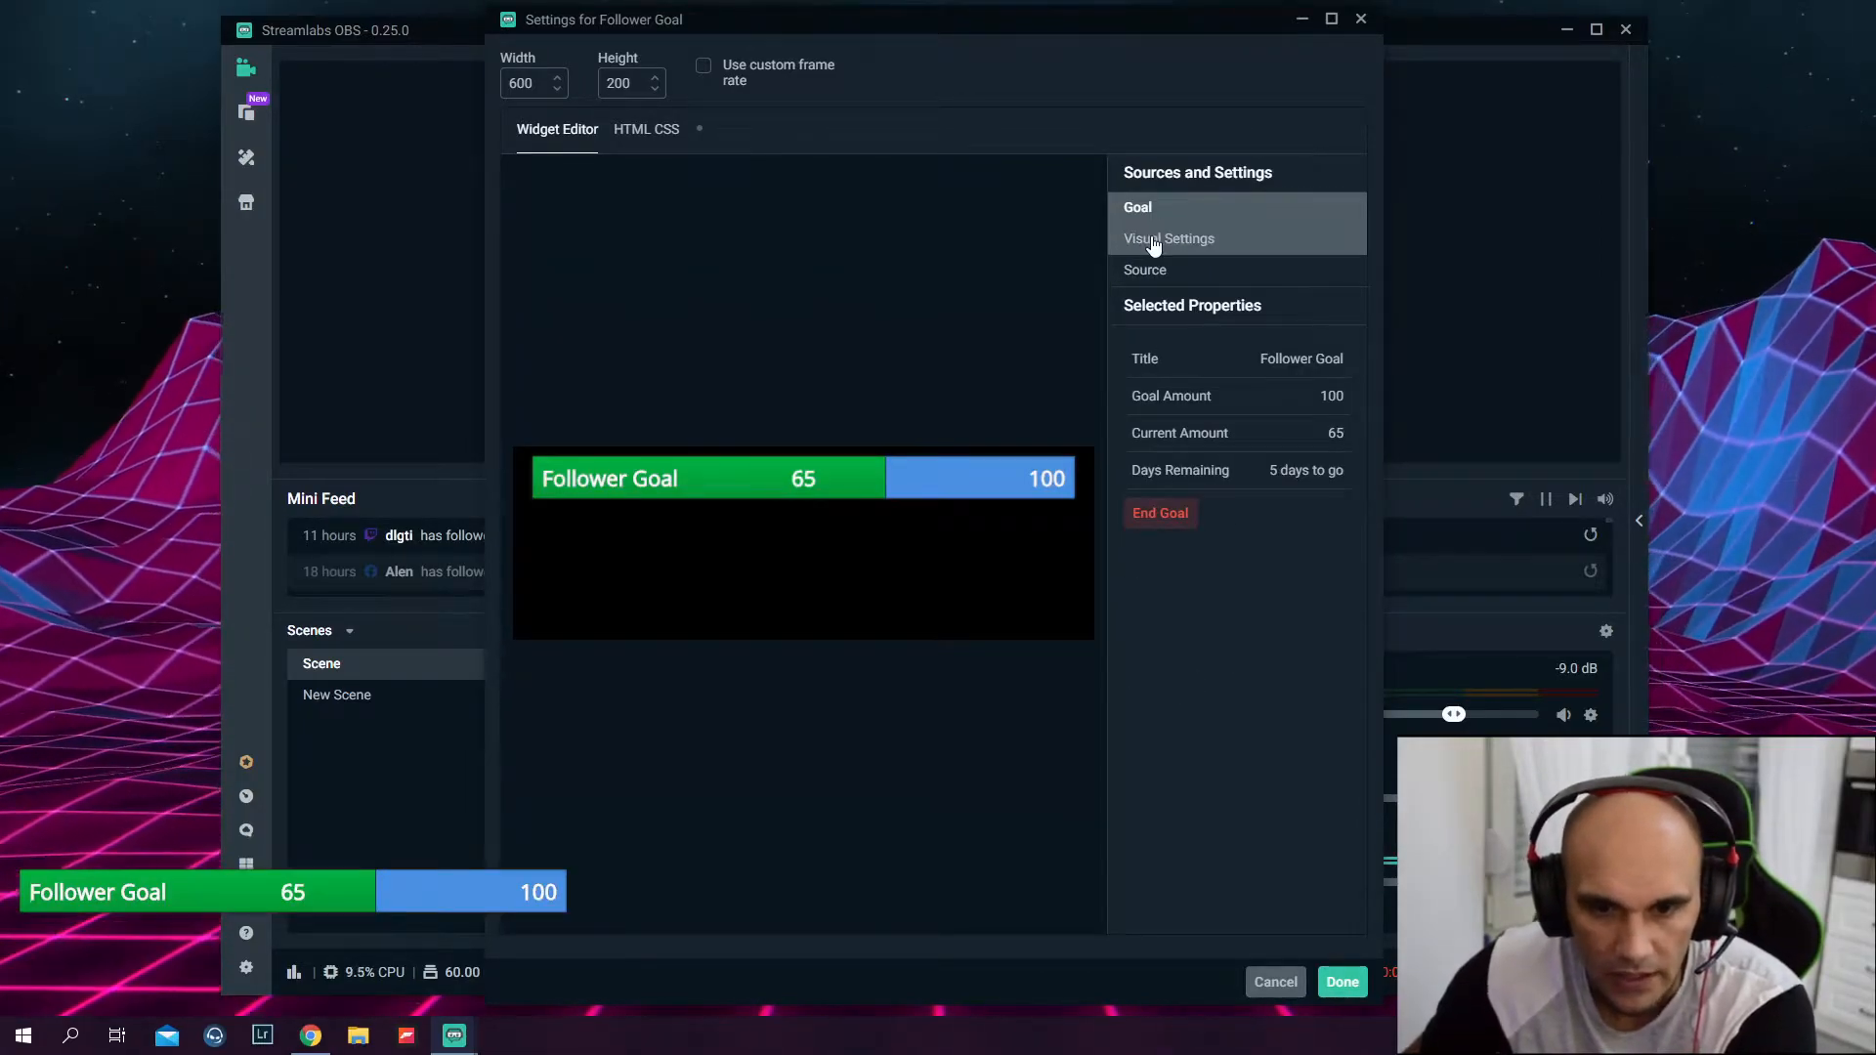
Check the bar color options in the goal's visual settings and finish the widget setup
{"action": "left_click", "coordinate": [1143, 239]}
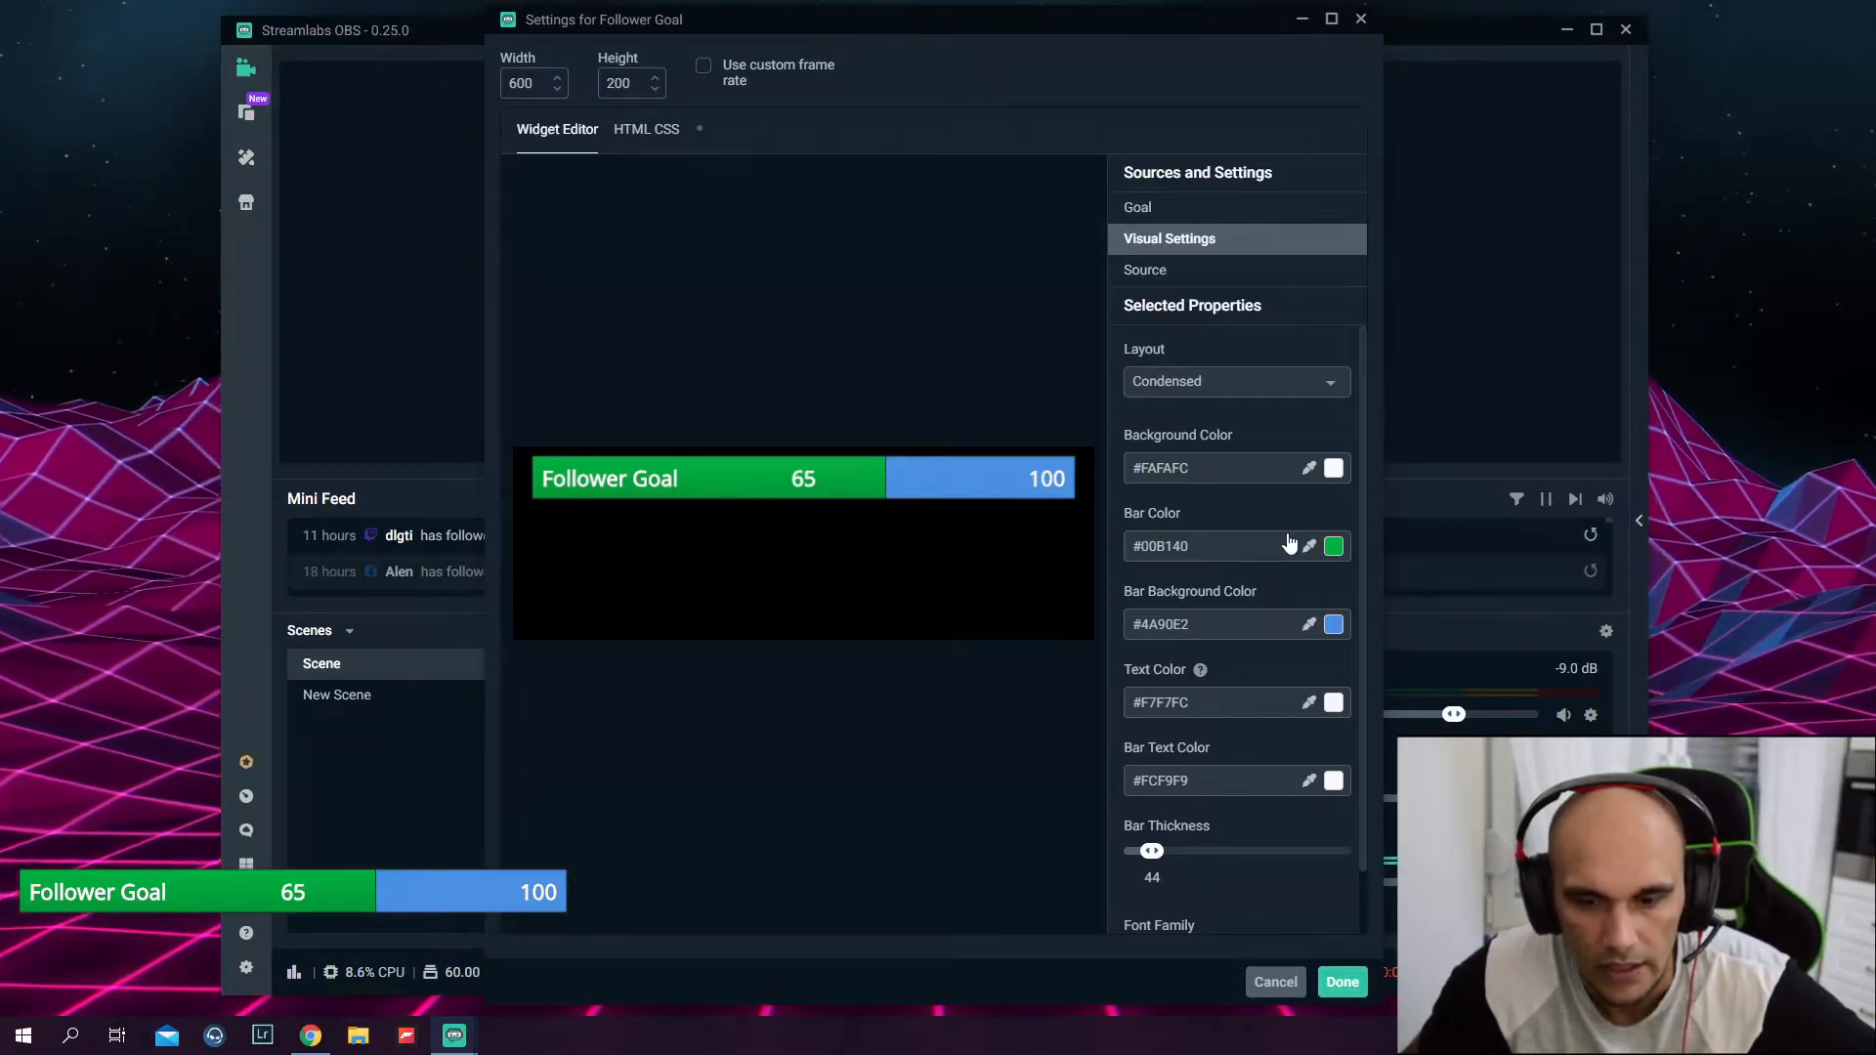
{"action": "left_click", "coordinate": [1333, 547]}
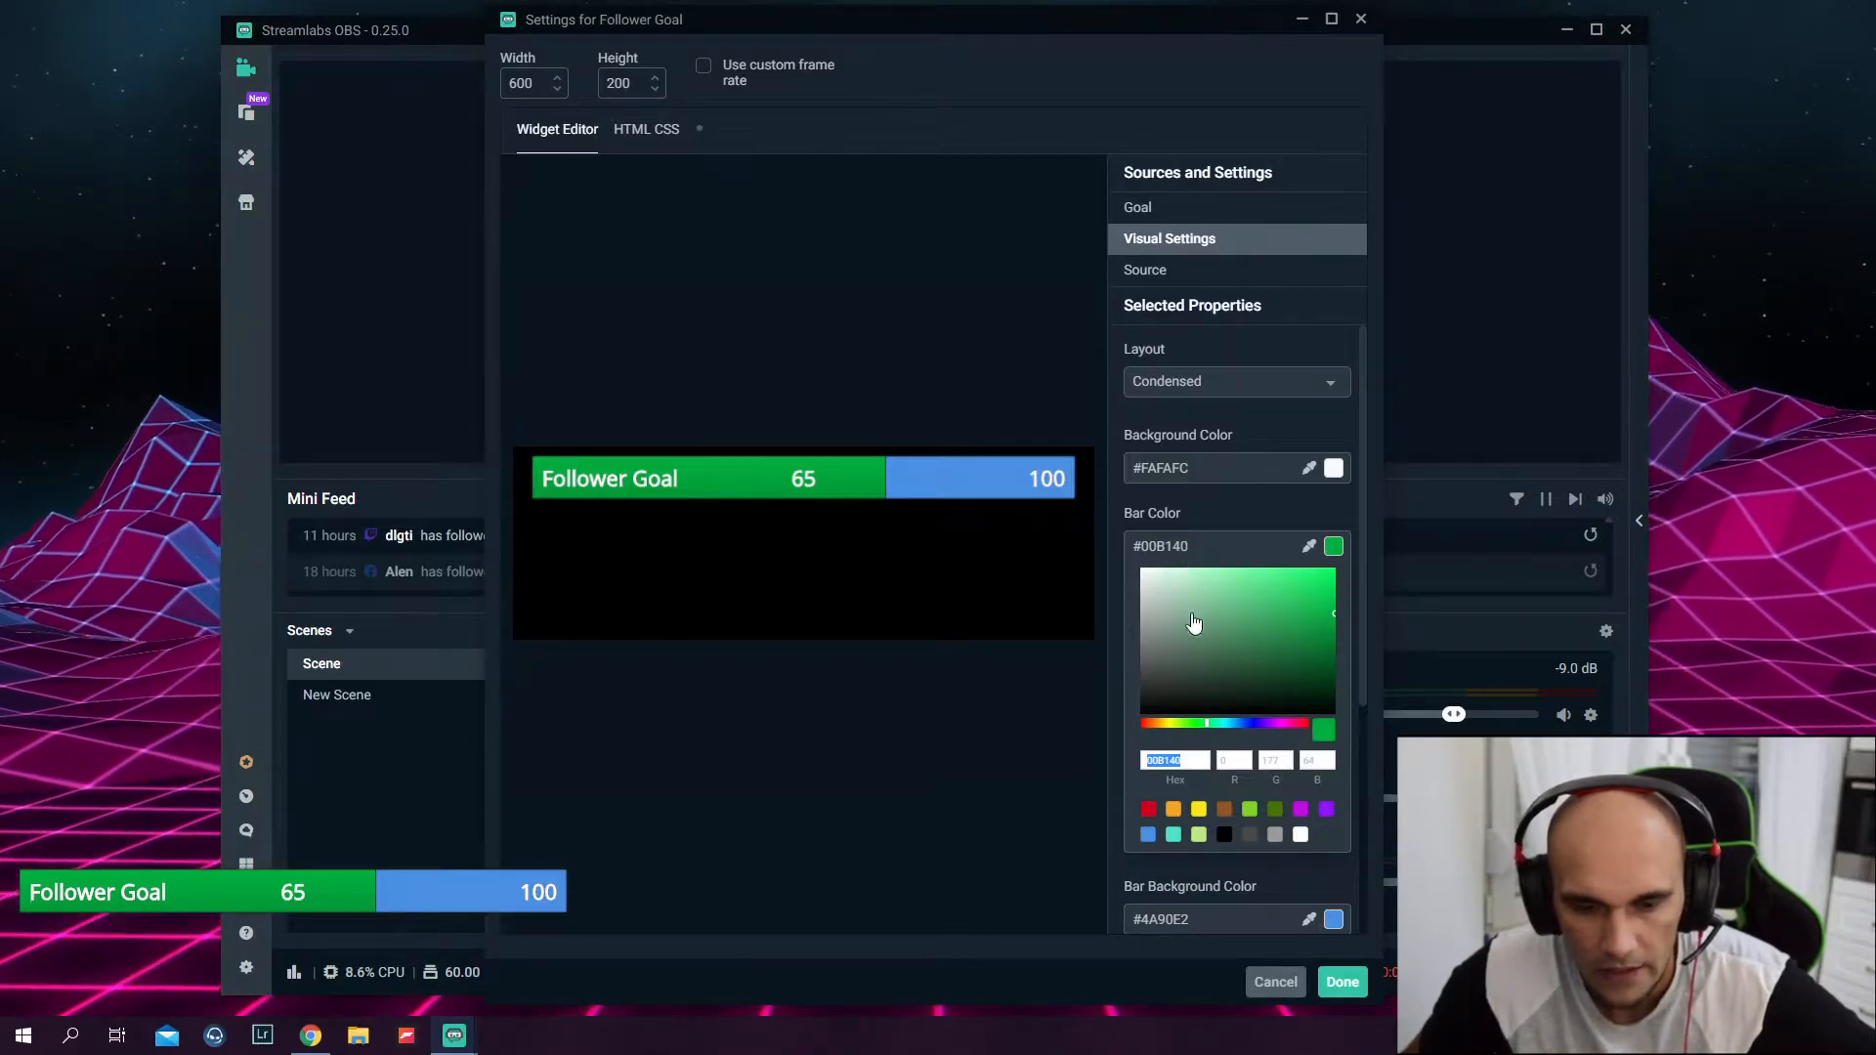
{"action": "left_click", "coordinate": [1334, 549]}
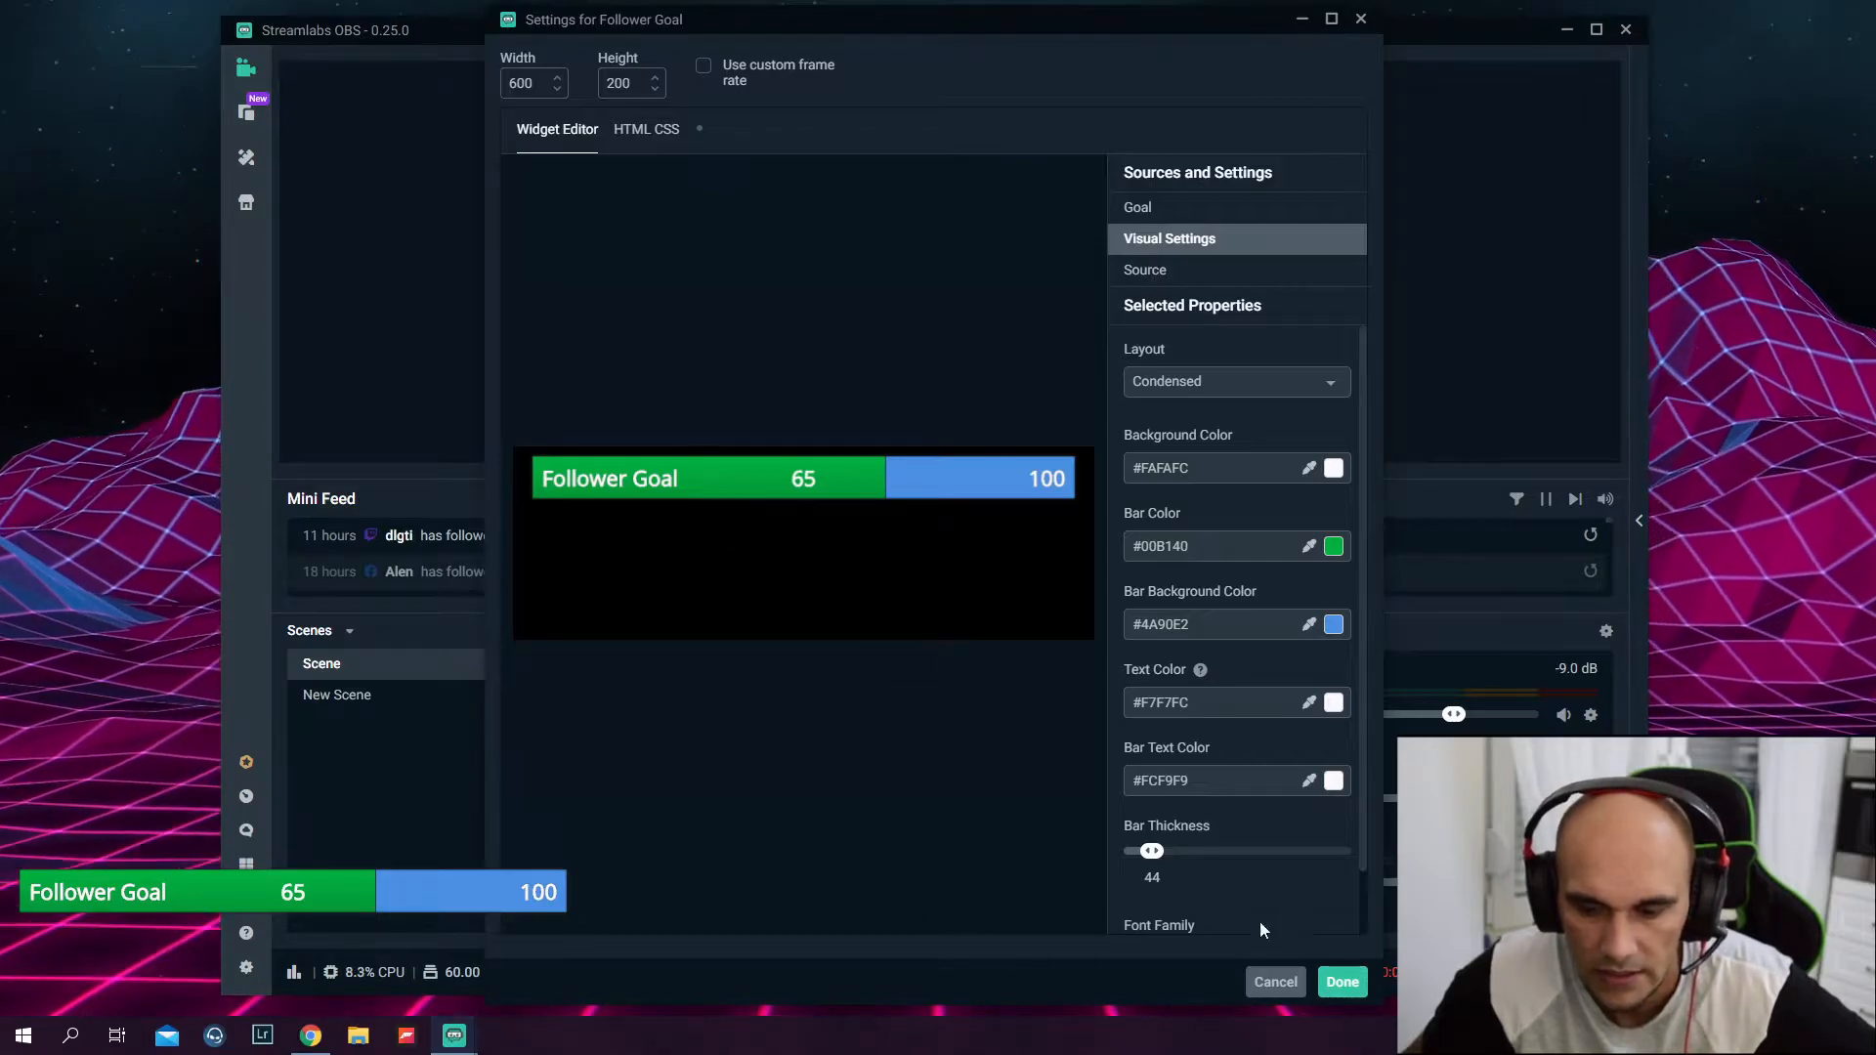
{"action": "left_click", "coordinate": [1343, 982]}
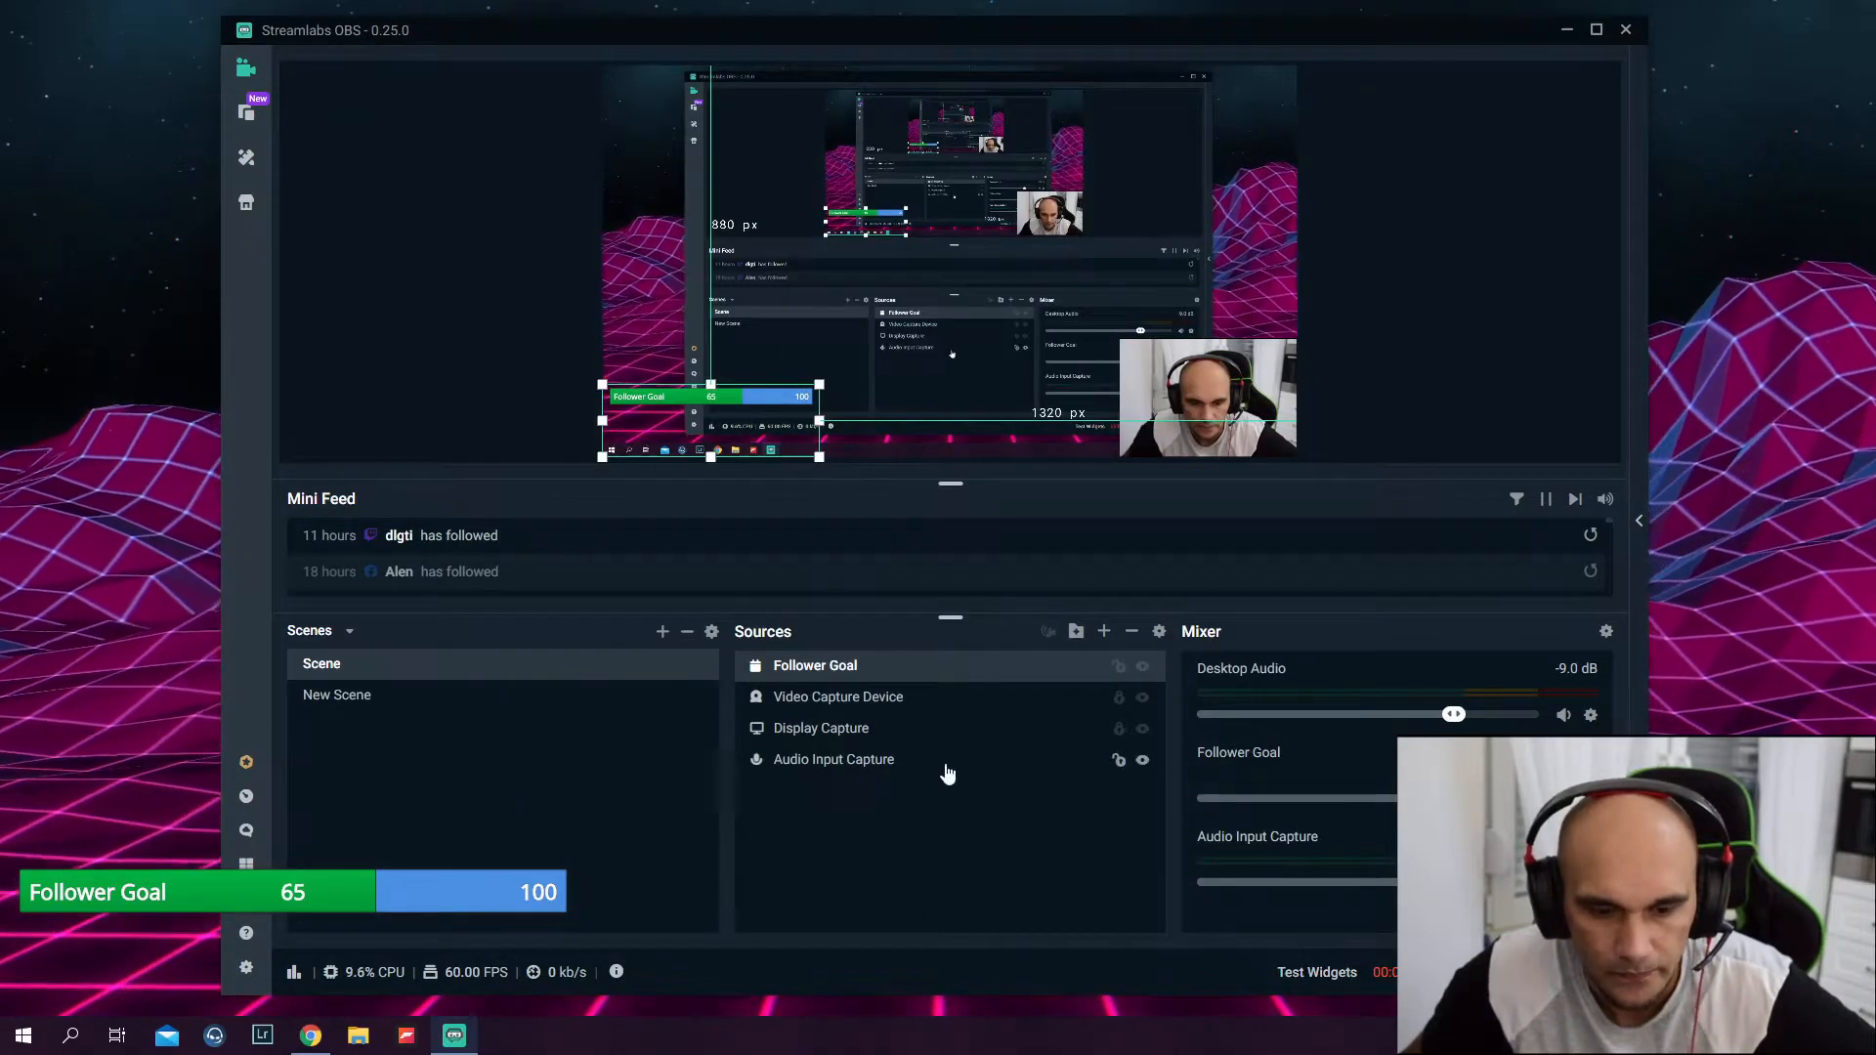
Switch to Chrome and look through the bubbles.gif image results for a suitable bubble animation
{"action": "left_click", "coordinate": [1102, 632]}
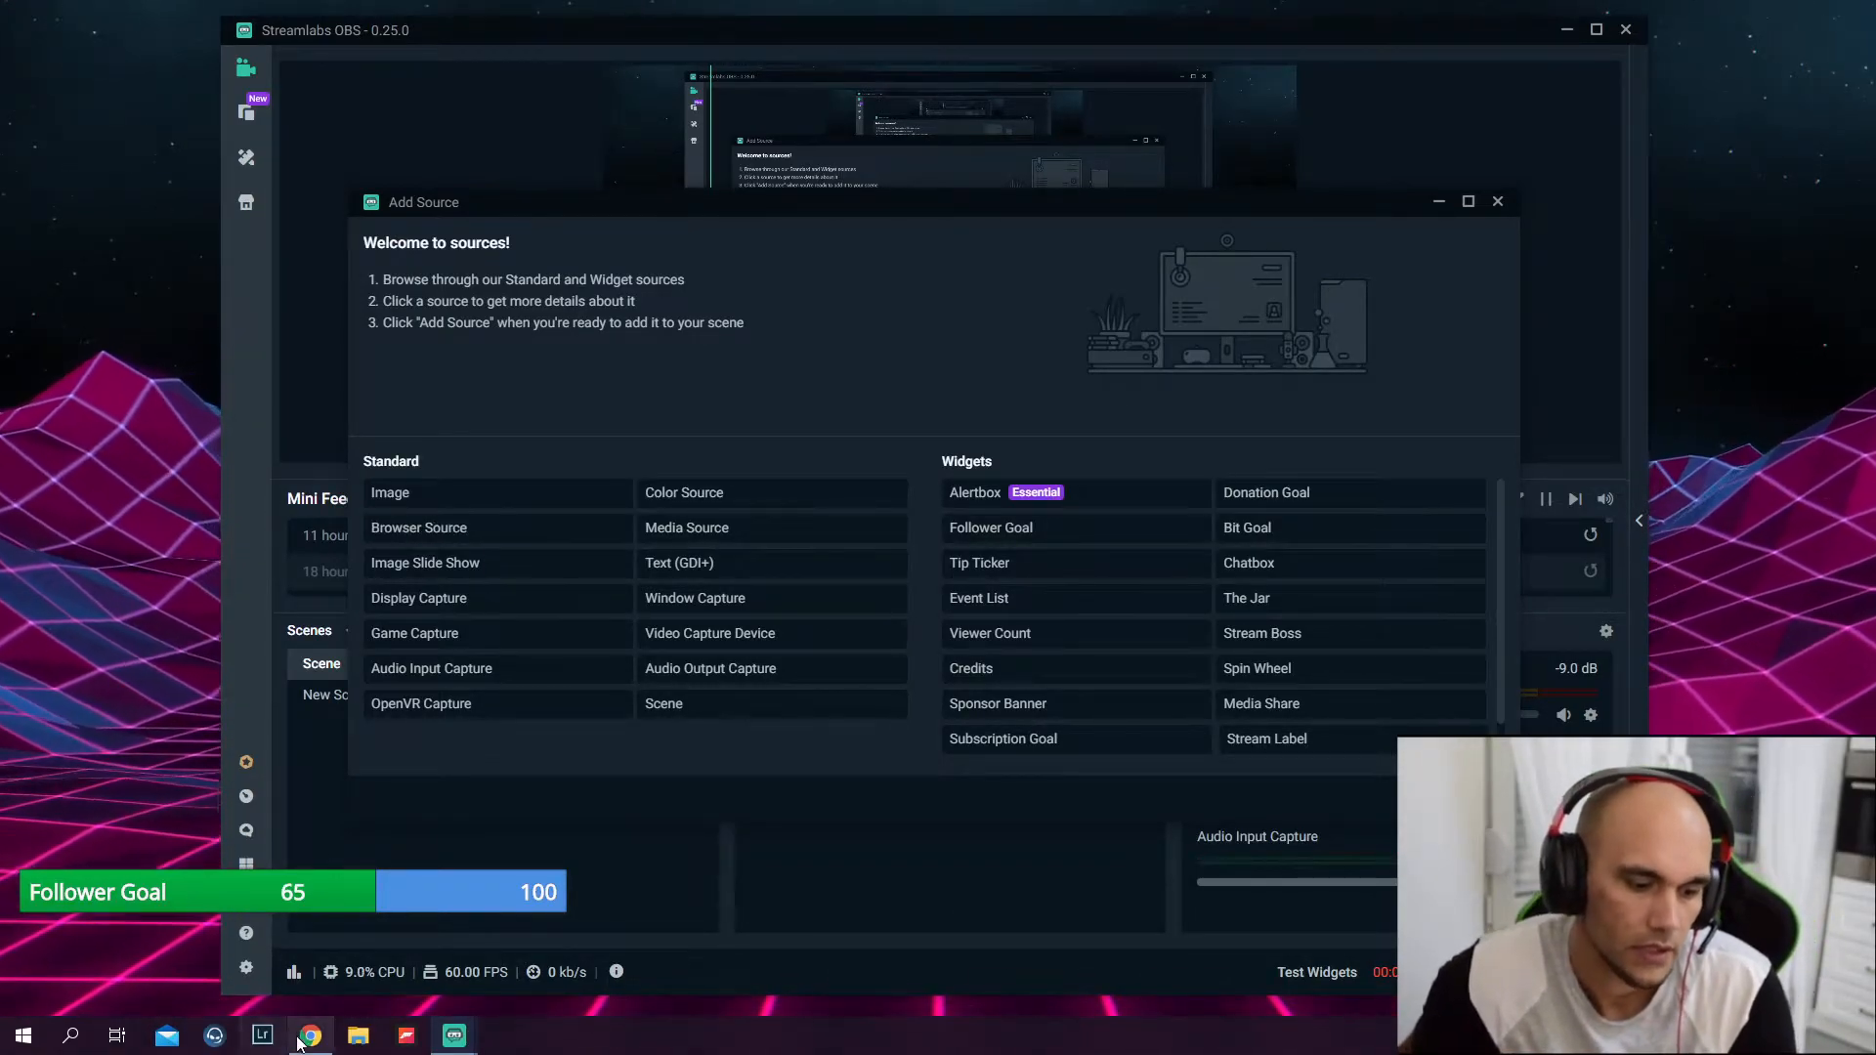
{"action": "mouse_move", "coordinate": [313, 1037]}
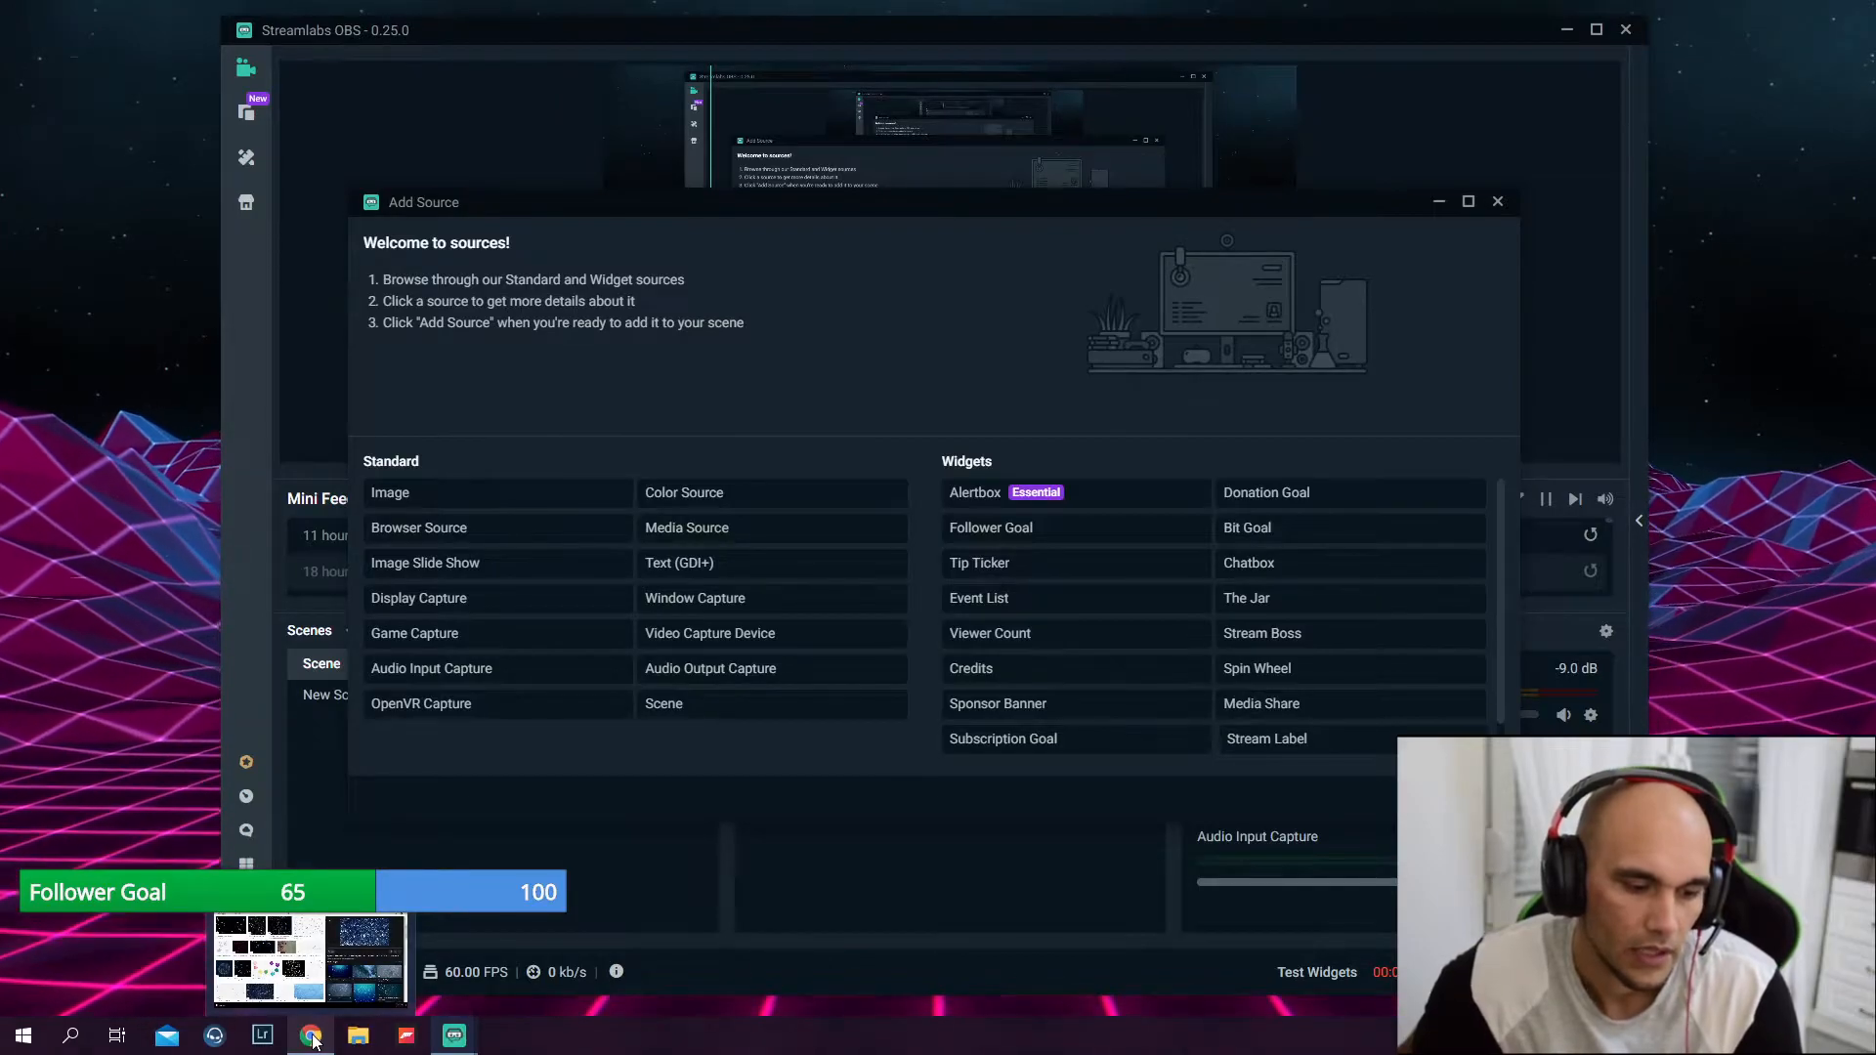
{"action": "left_click", "coordinate": [313, 1038]}
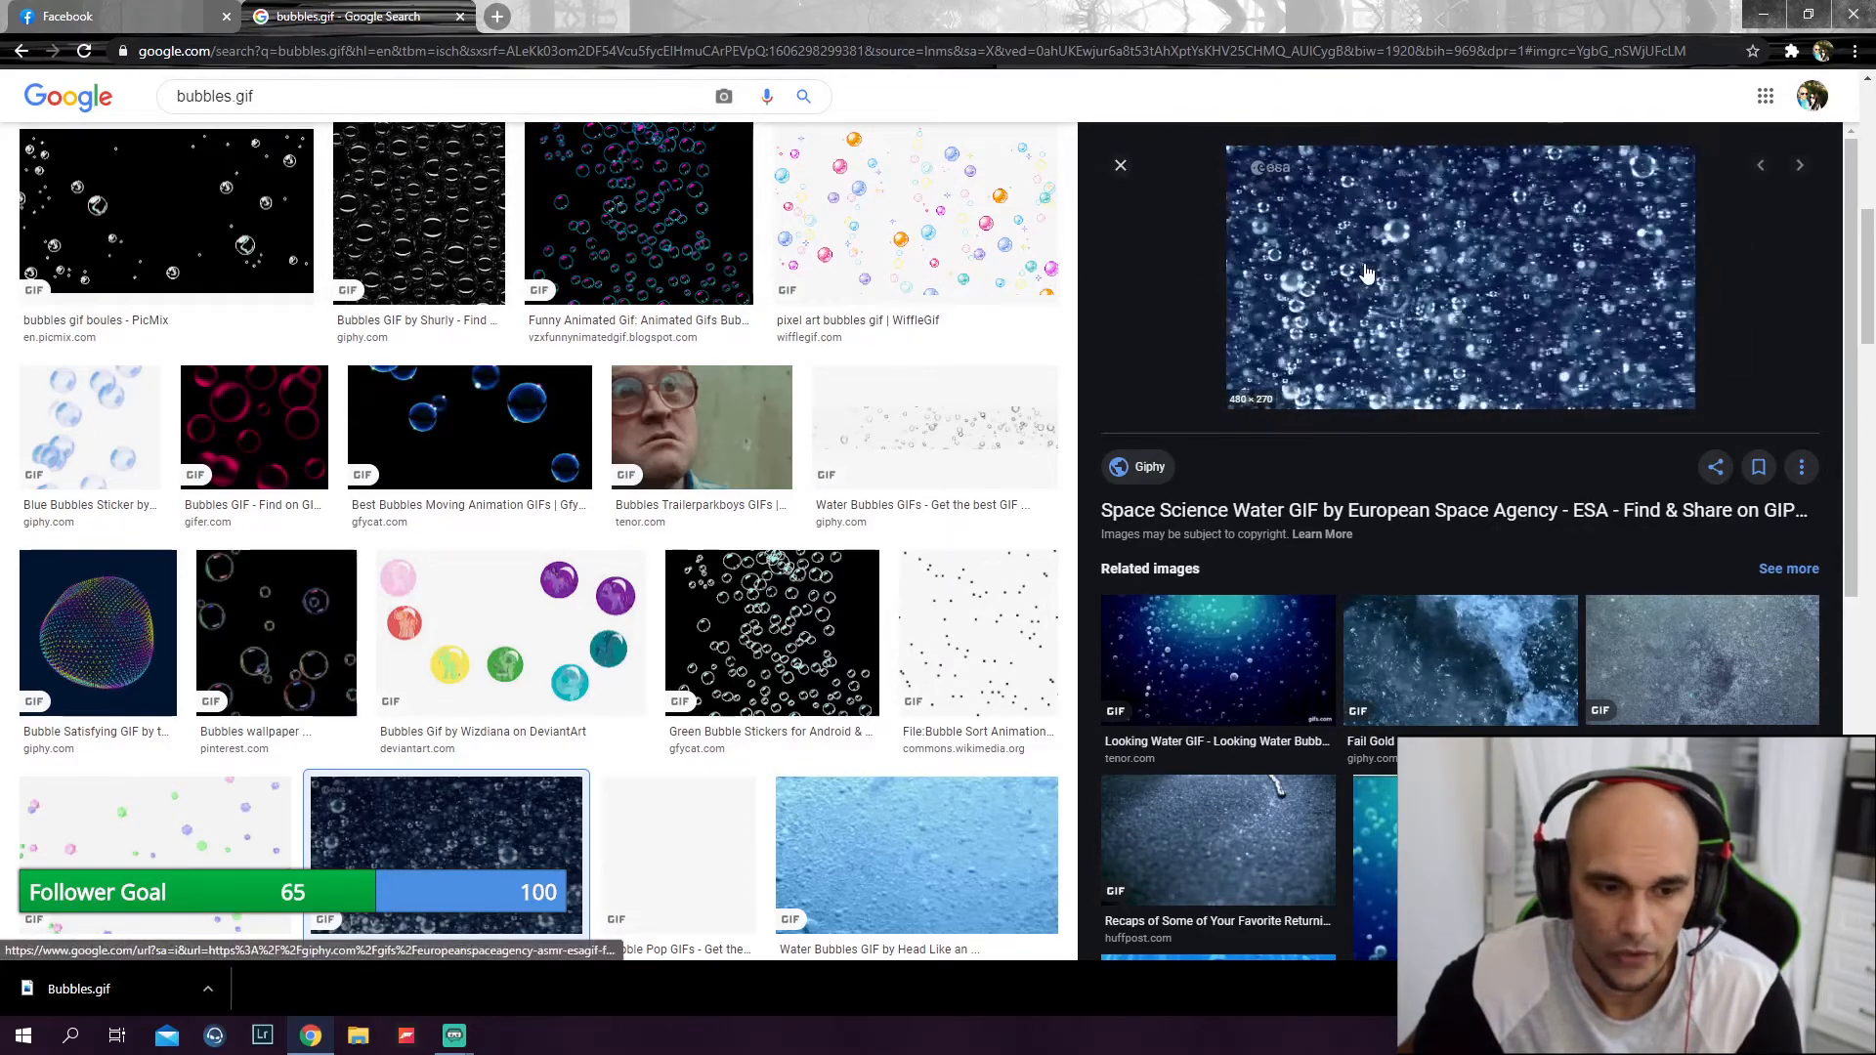
{"action": "scroll", "coordinate": [1117, 377], "scroll_direction": "down", "scroll_amount": 2}
{"action": "scroll", "coordinate": [956, 386], "scroll_direction": "down", "scroll_amount": 7}
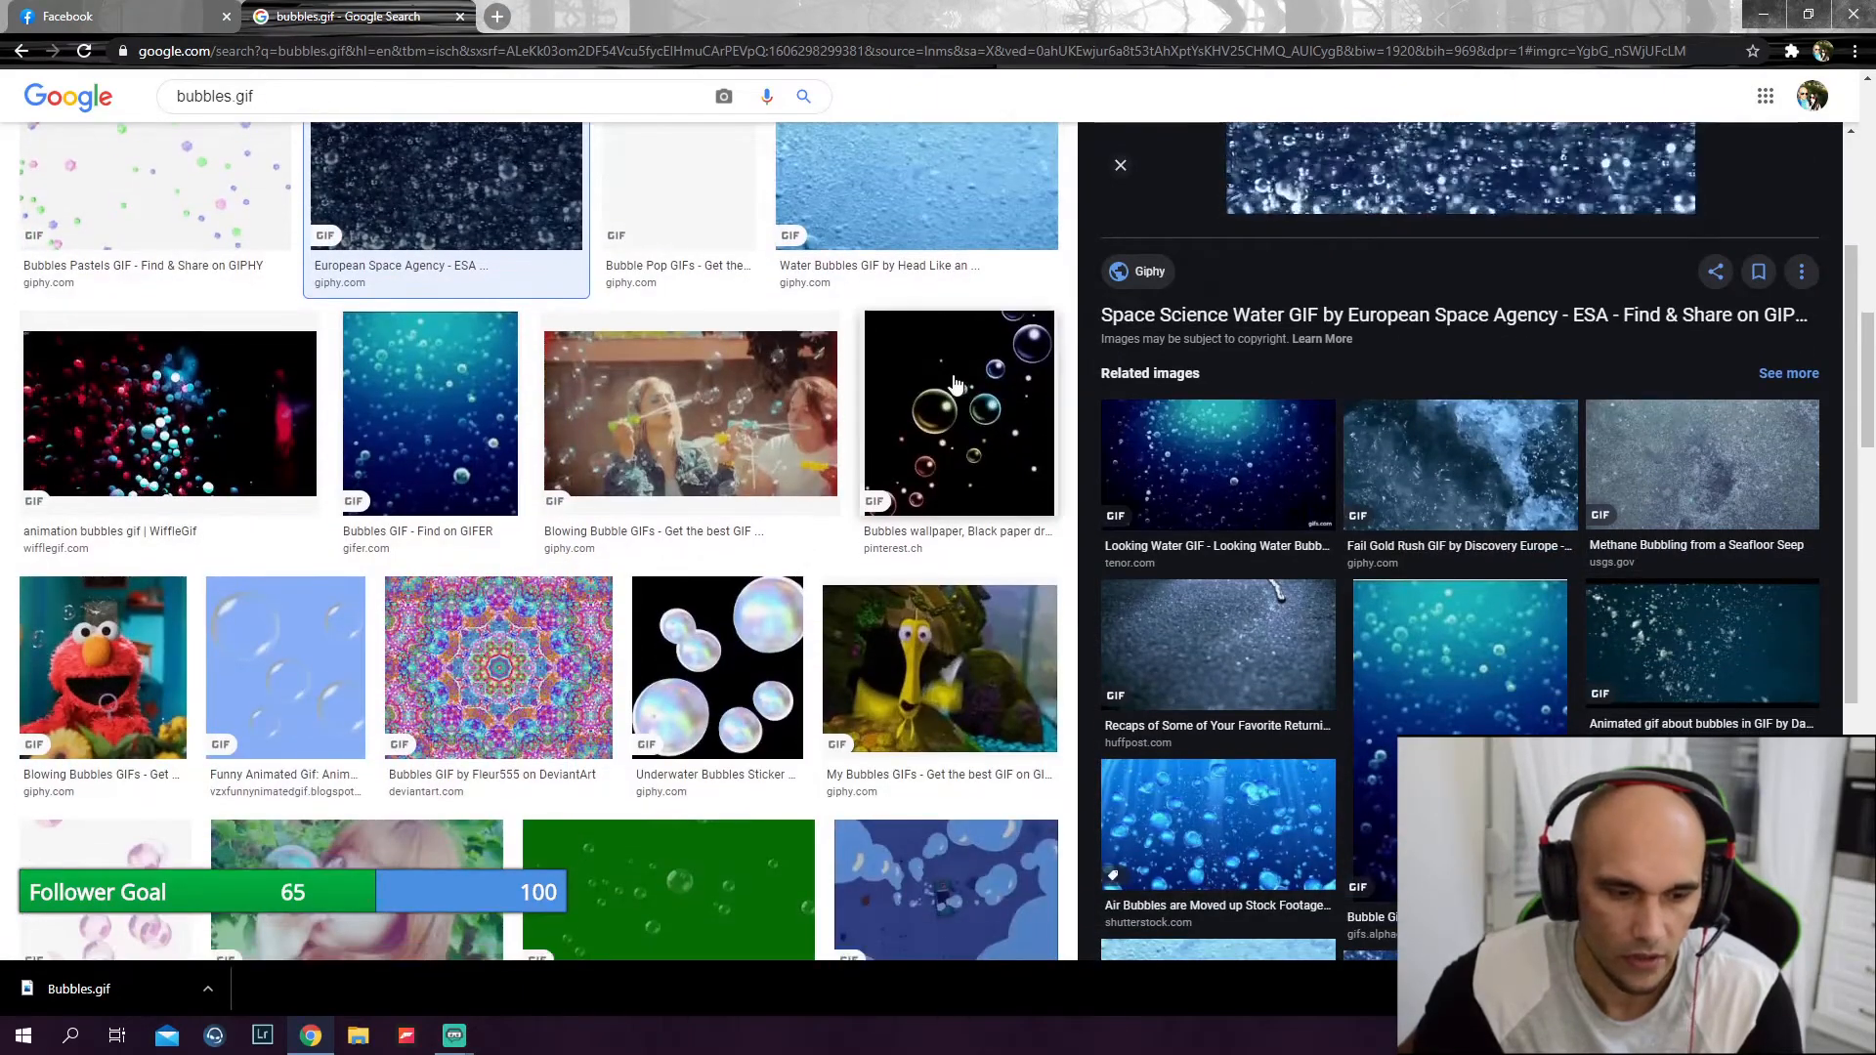
{"action": "scroll", "coordinate": [956, 384], "scroll_direction": "down", "scroll_amount": 4}
{"action": "scroll", "coordinate": [955, 384], "scroll_direction": "down", "scroll_amount": 1}
{"action": "scroll", "coordinate": [956, 384], "scroll_direction": "down", "scroll_amount": 4}
{"action": "scroll", "coordinate": [956, 386], "scroll_direction": "down", "scroll_amount": 2}
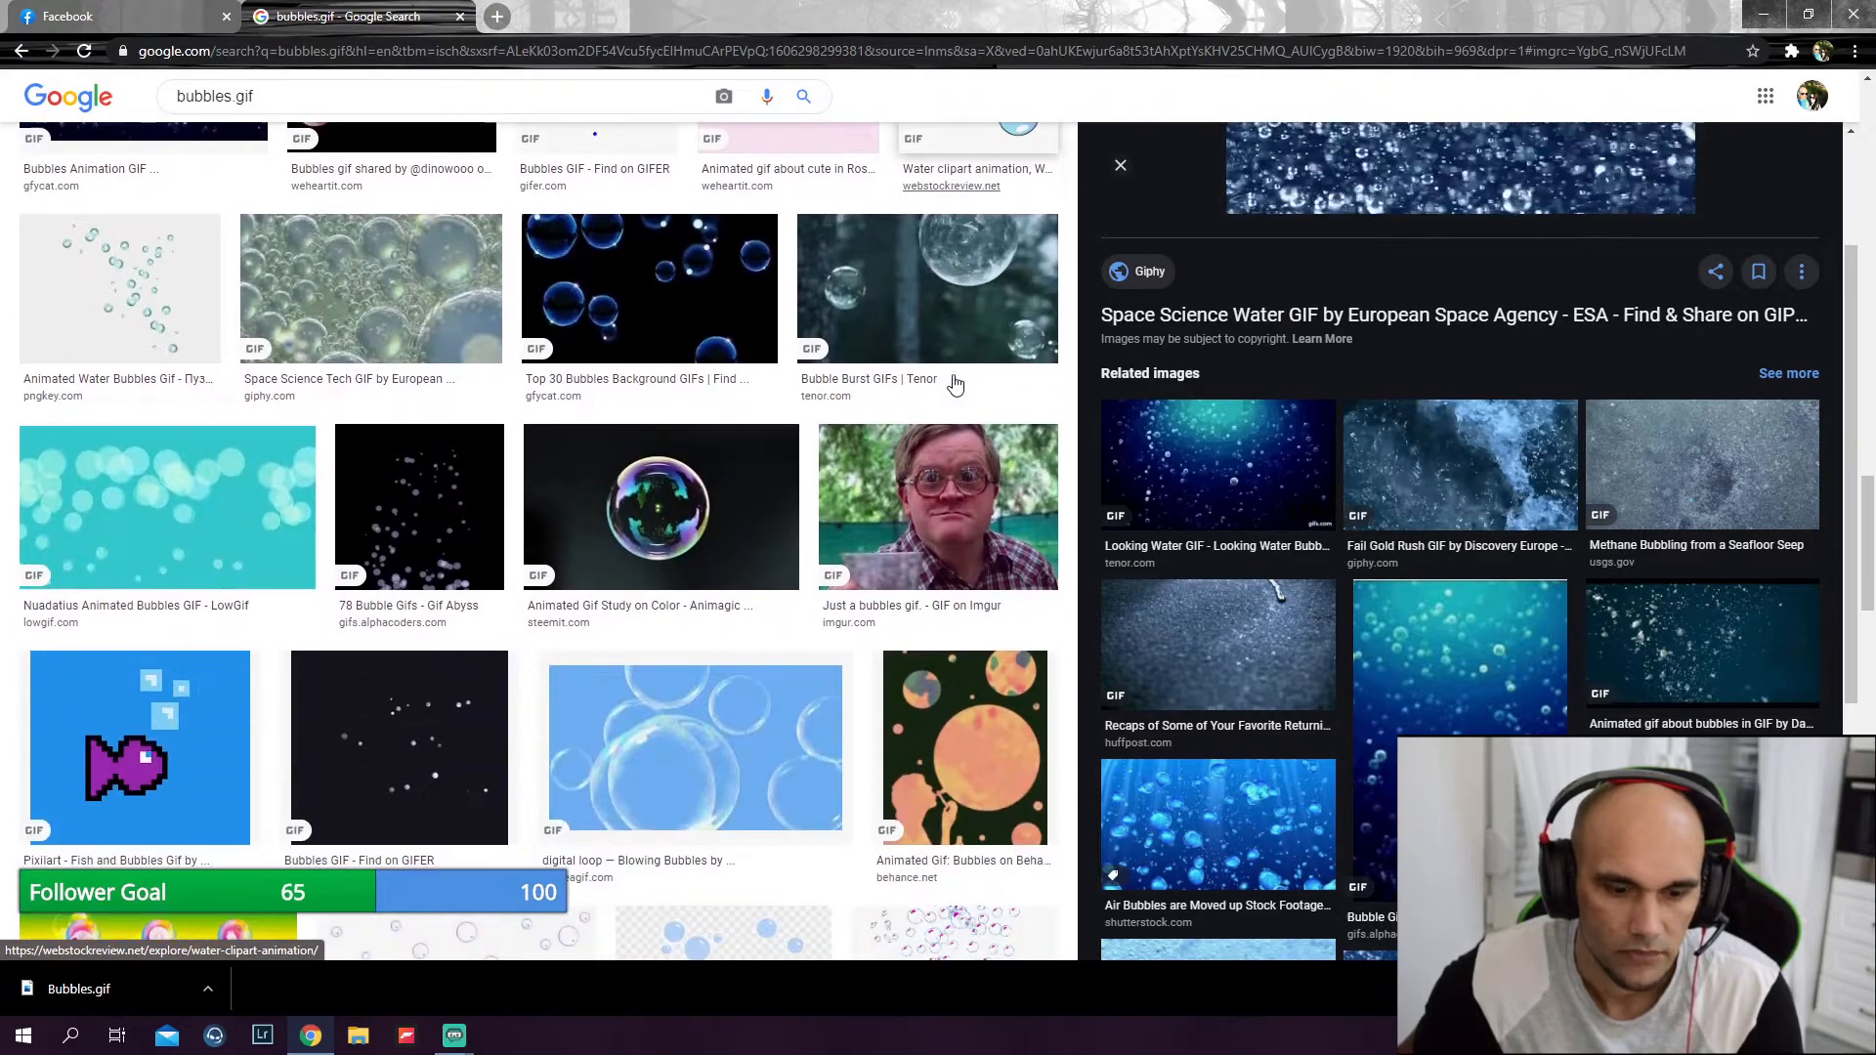
{"action": "scroll", "coordinate": [956, 386], "scroll_direction": "down", "scroll_amount": 2}
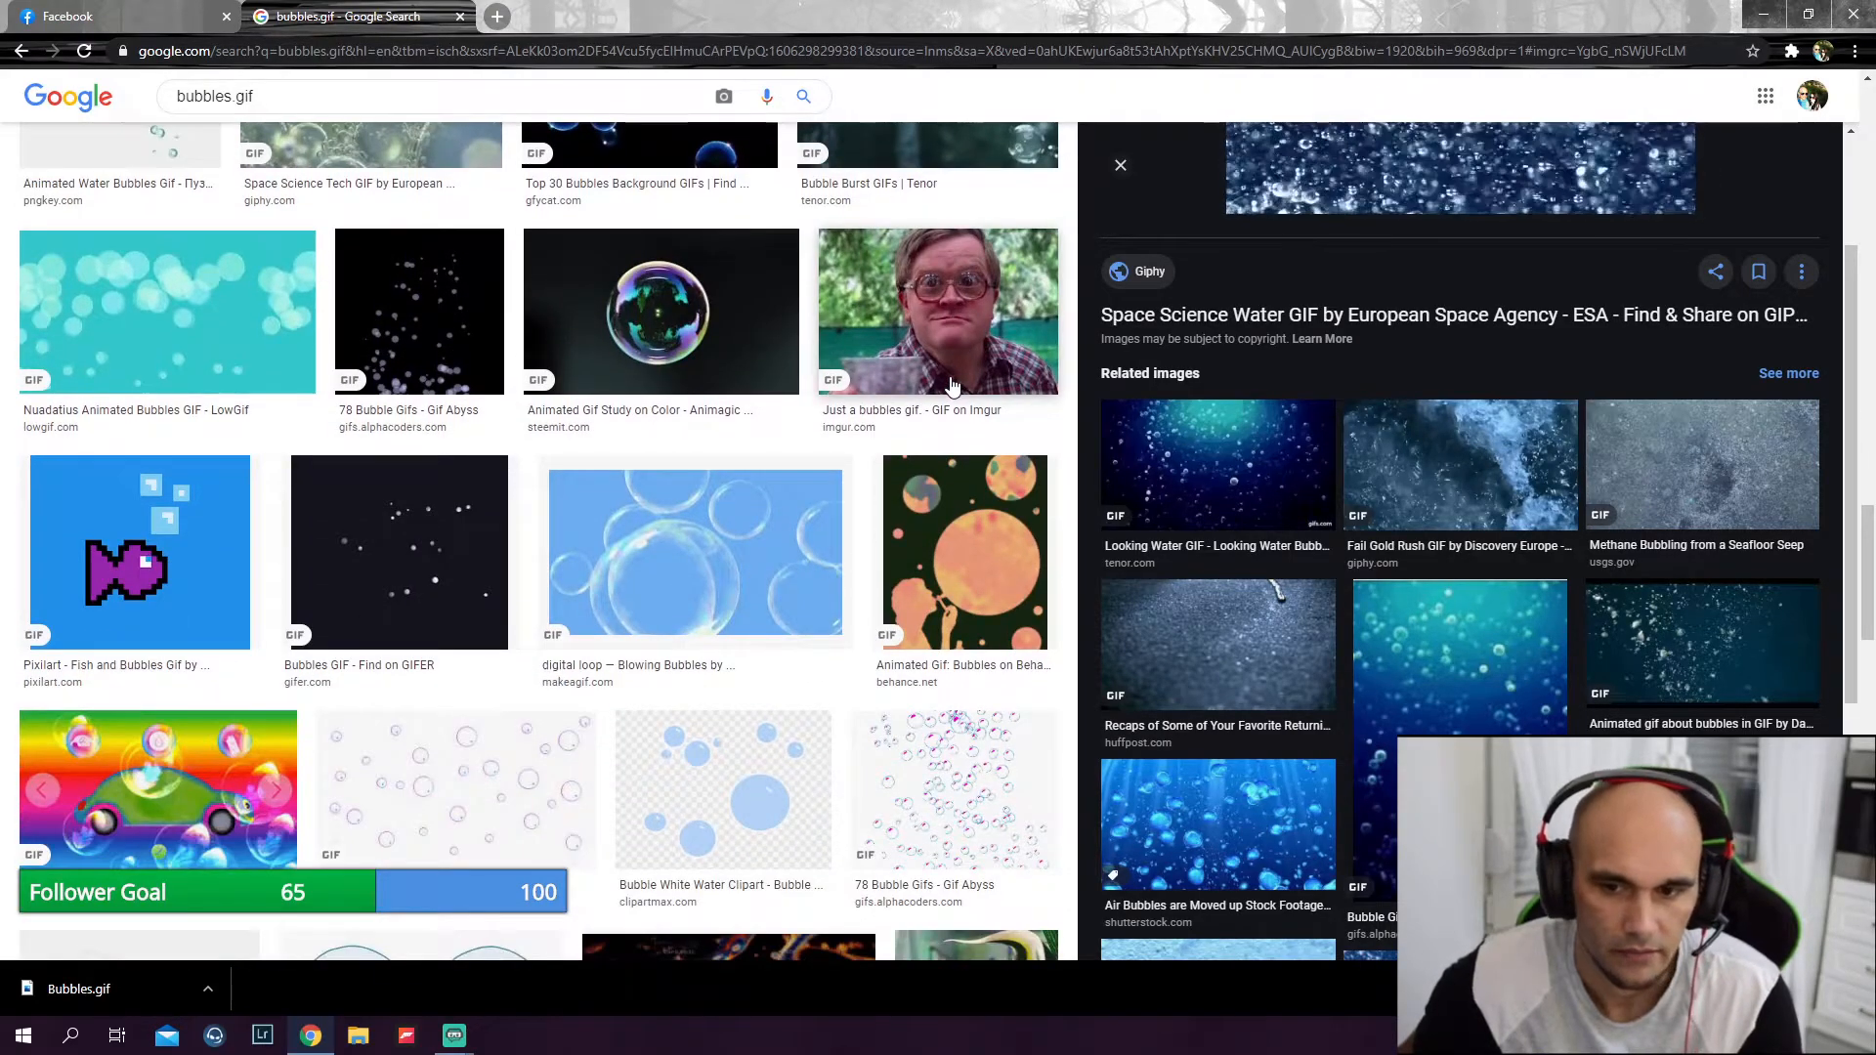
{"action": "scroll", "coordinate": [953, 384], "scroll_direction": "down", "scroll_amount": 2}
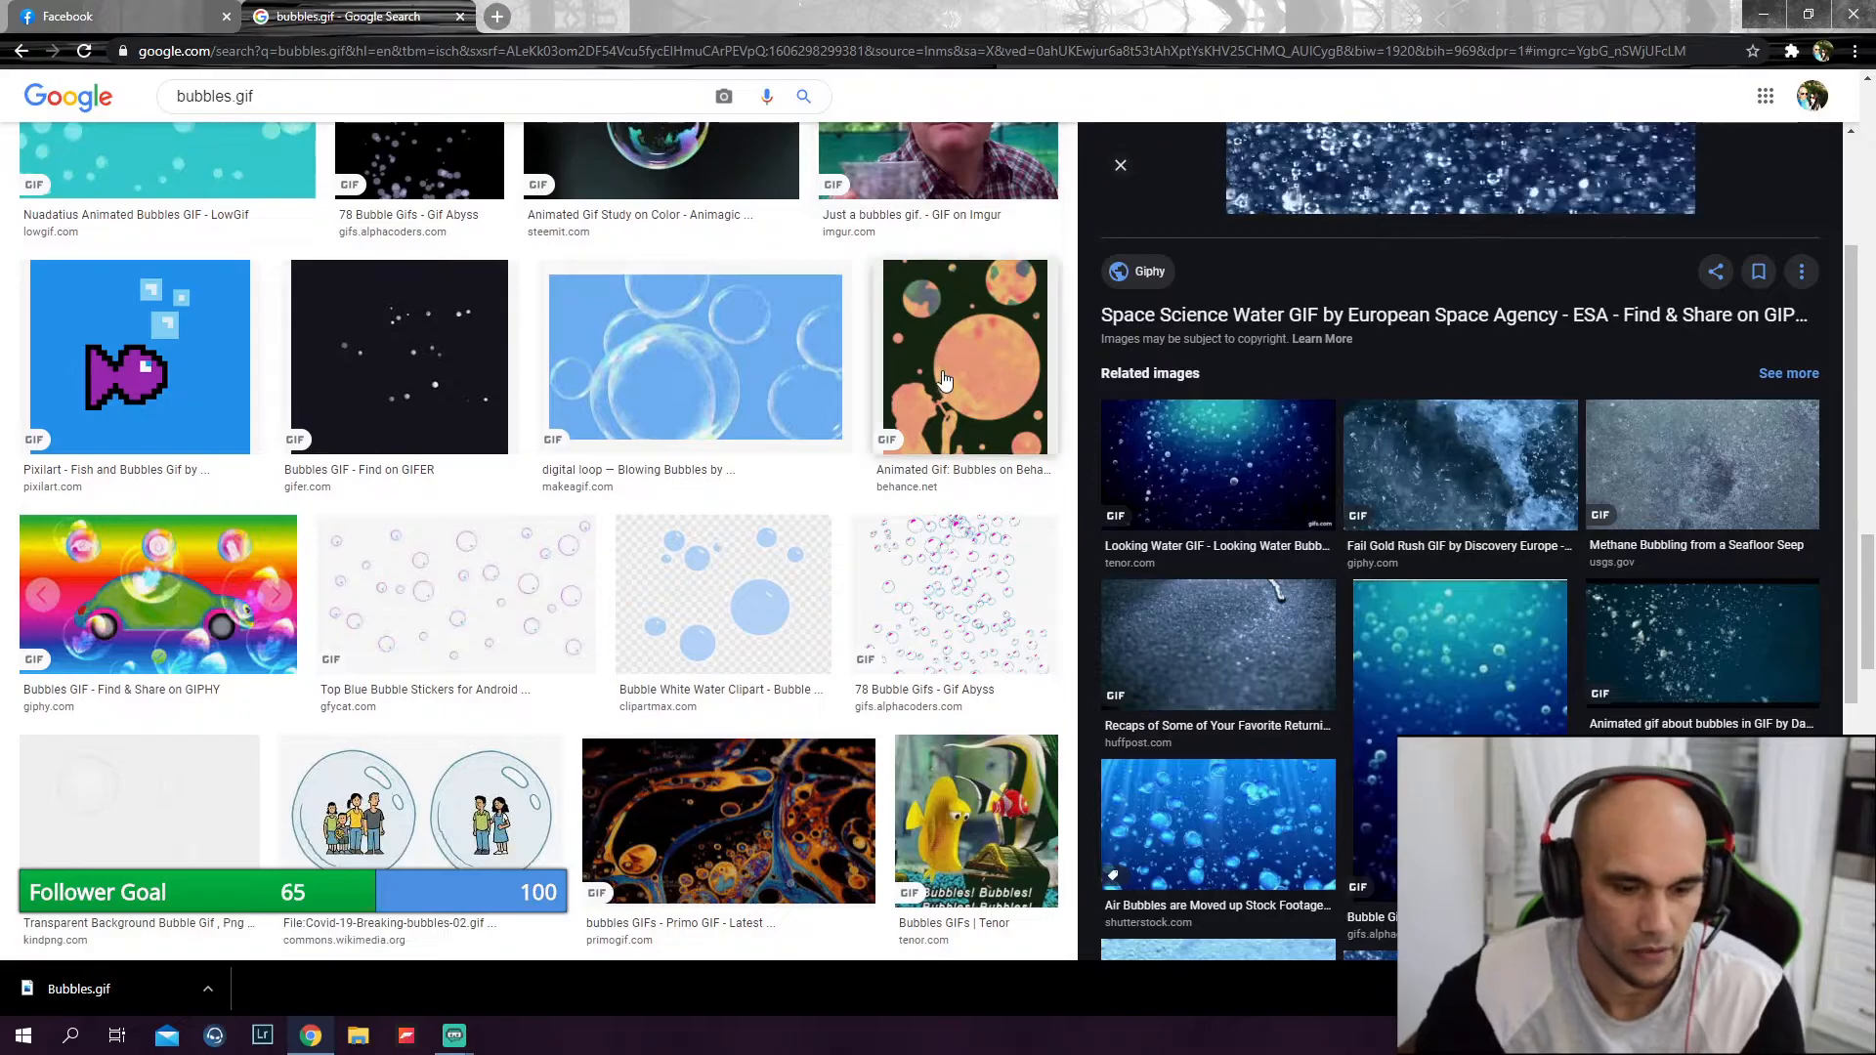
{"action": "scroll", "coordinate": [943, 379], "scroll_direction": "up", "scroll_amount": 7}
{"action": "scroll", "coordinate": [1201, 395], "scroll_direction": "up", "scroll_amount": 2}
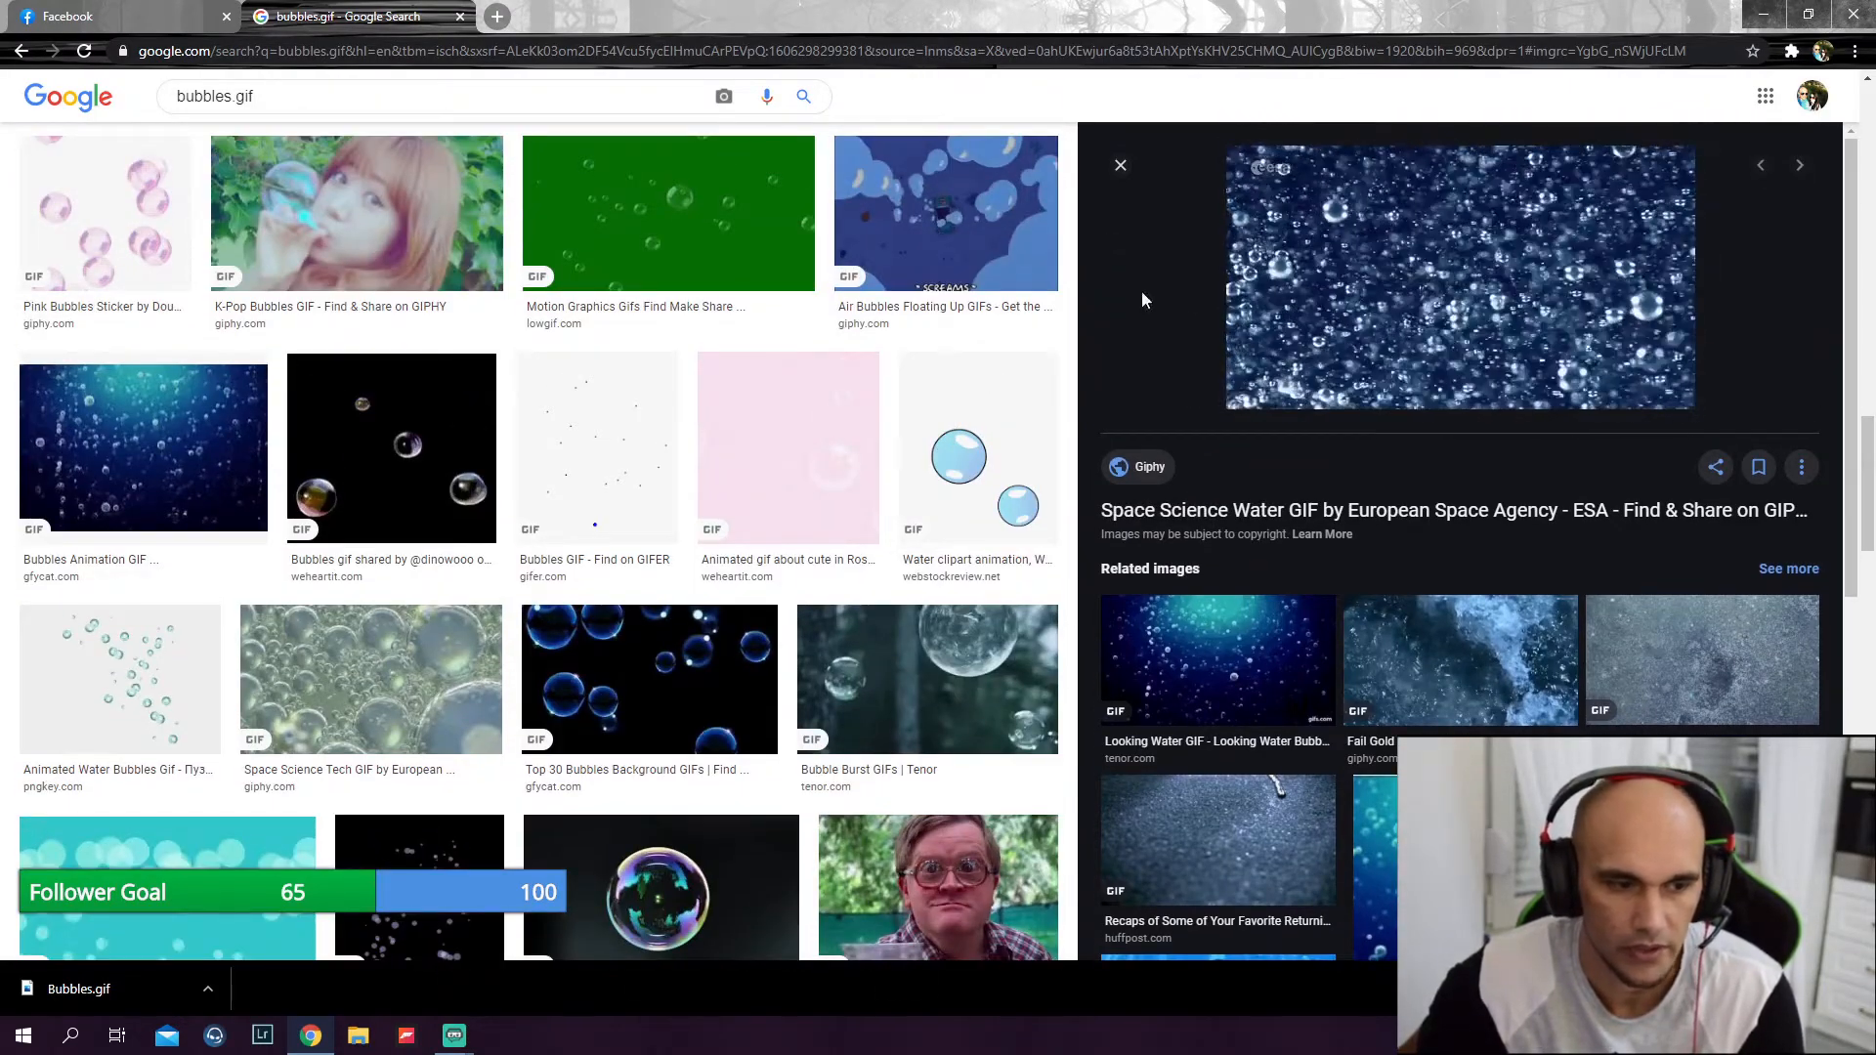
Save the Gfycat Bubbles Animation GIF of dark blue water to the Desktop as Water Bubbles.gif
{"action": "left_click", "coordinate": [180, 445]}
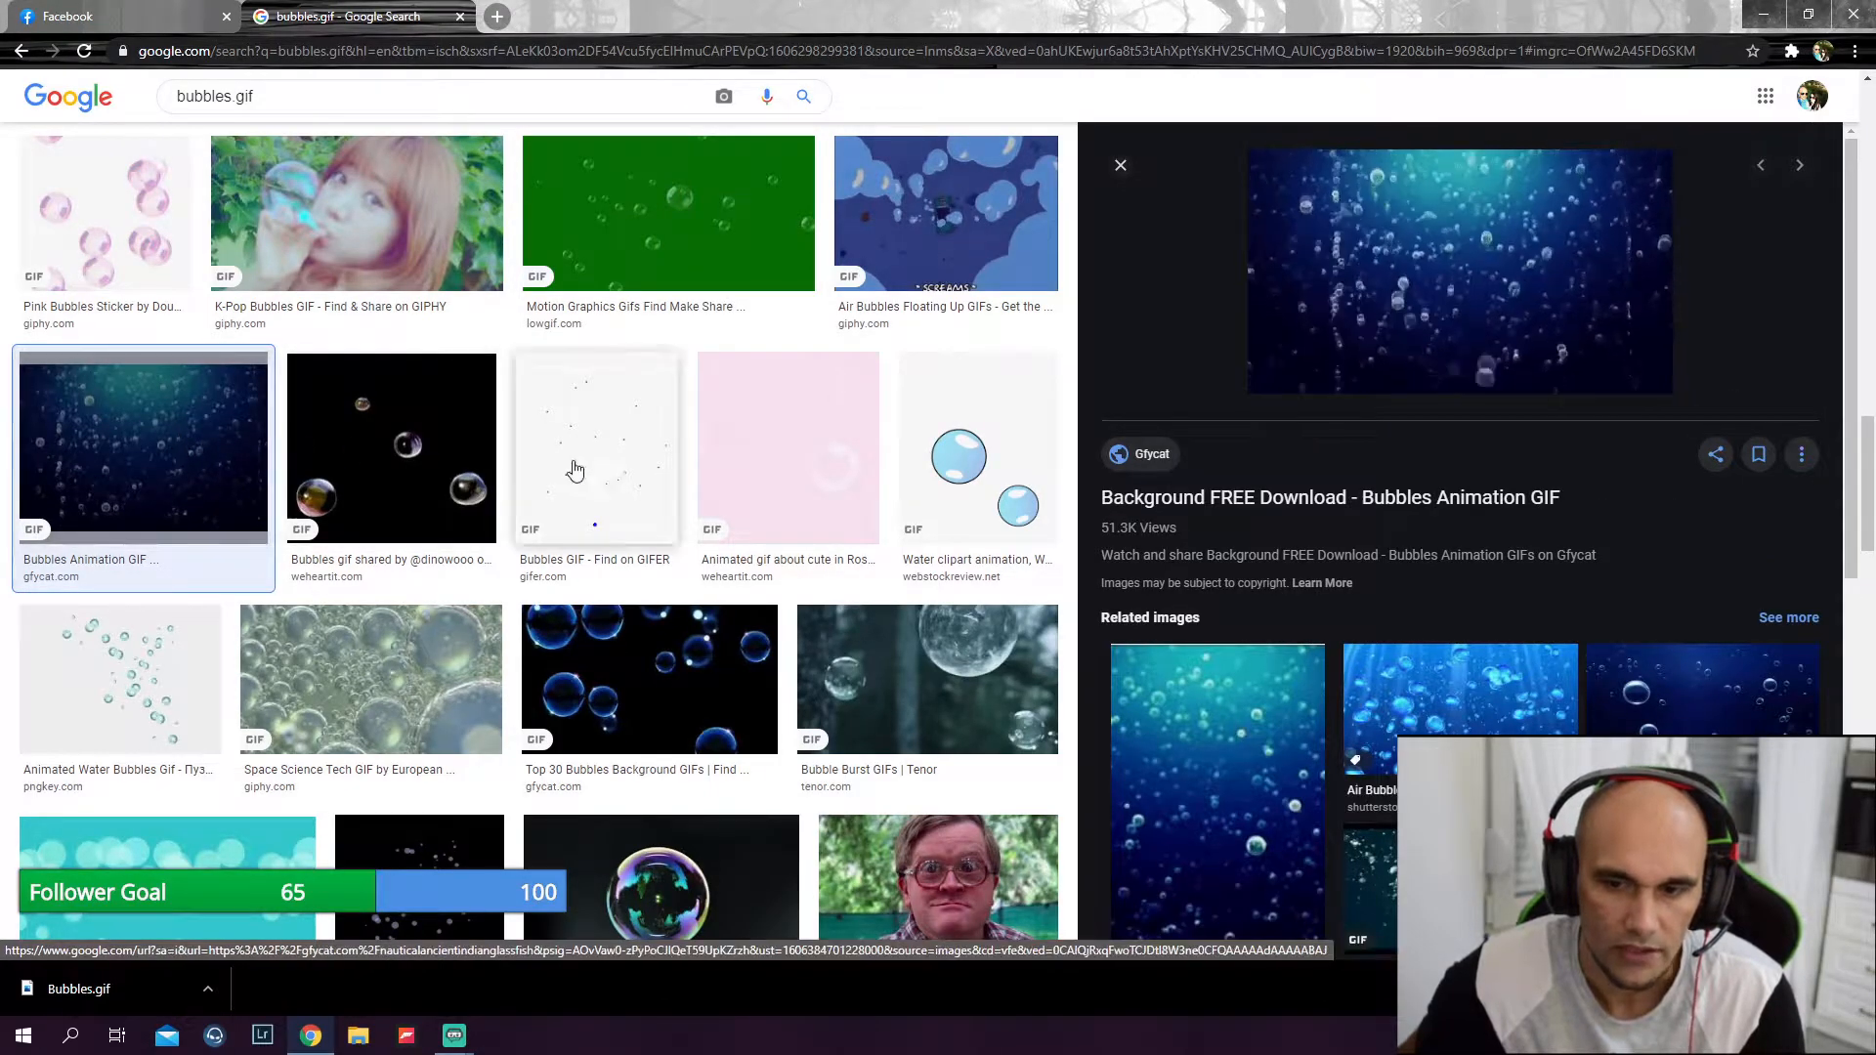
{"action": "right_click", "coordinate": [1415, 272]}
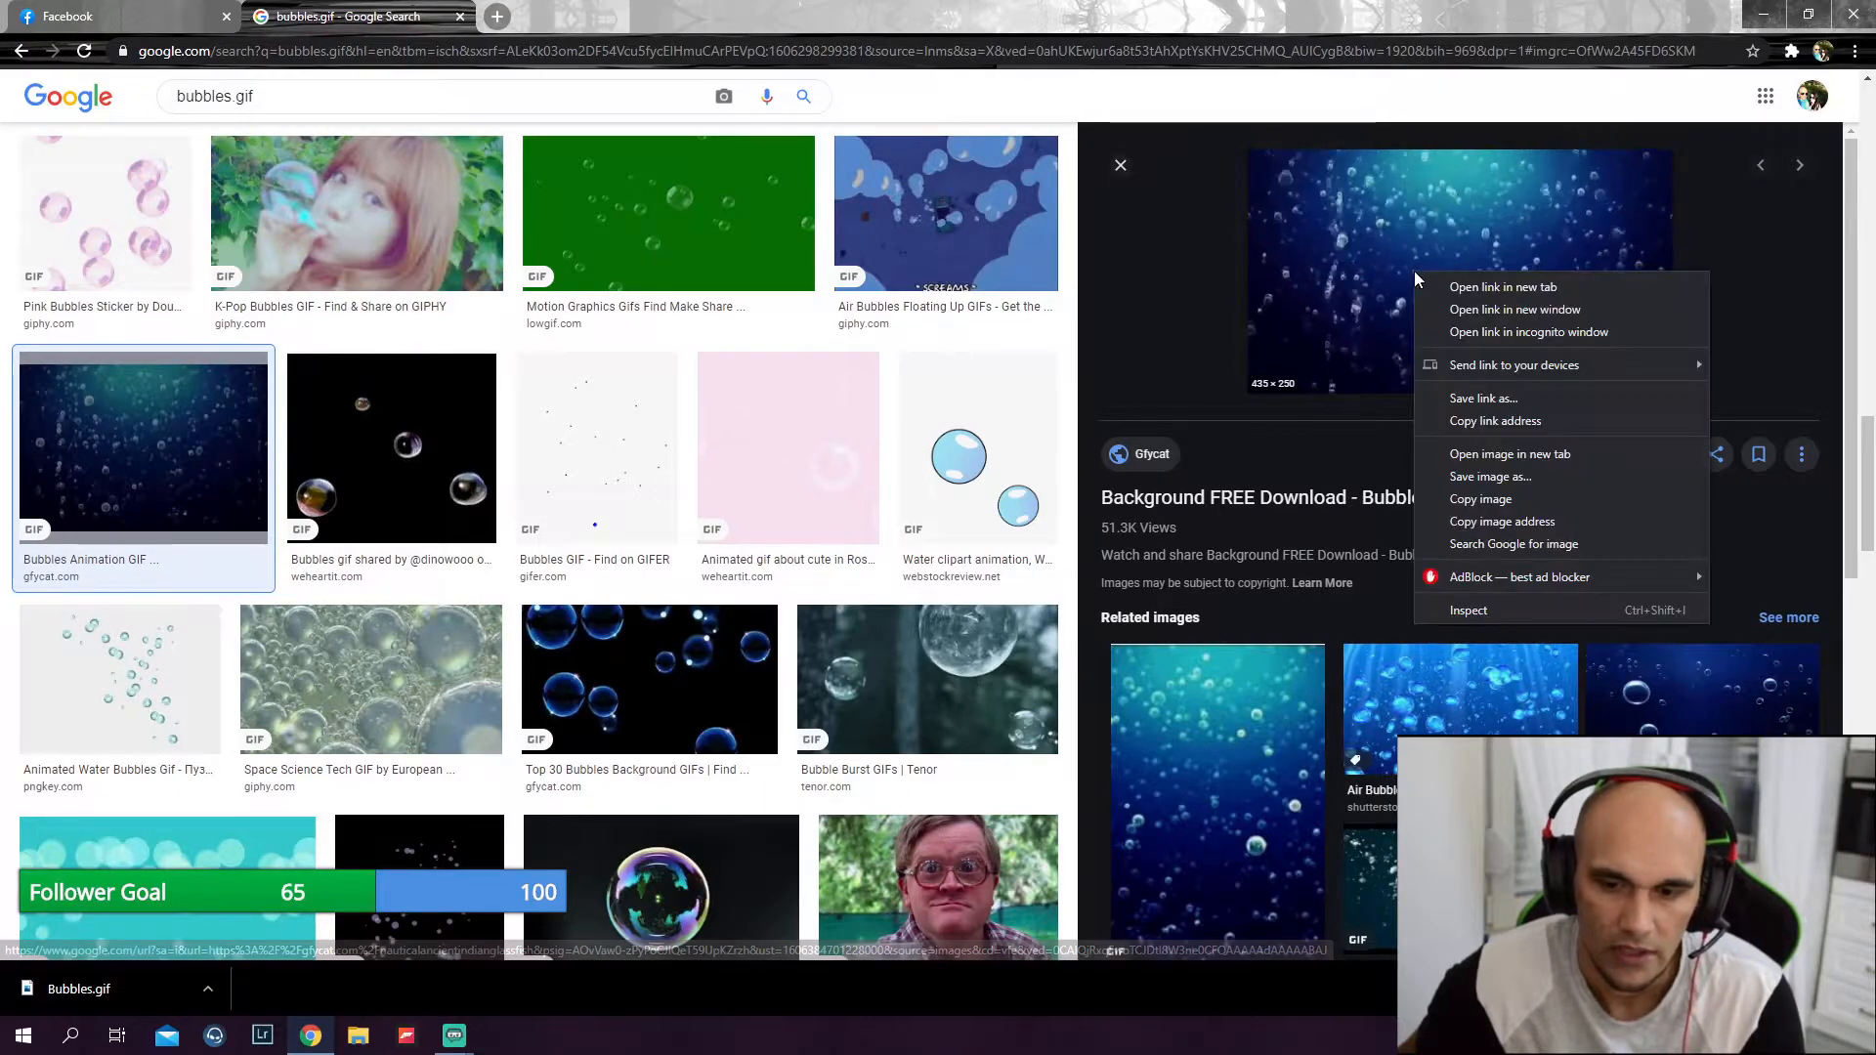
{"action": "left_click", "coordinate": [1480, 477]}
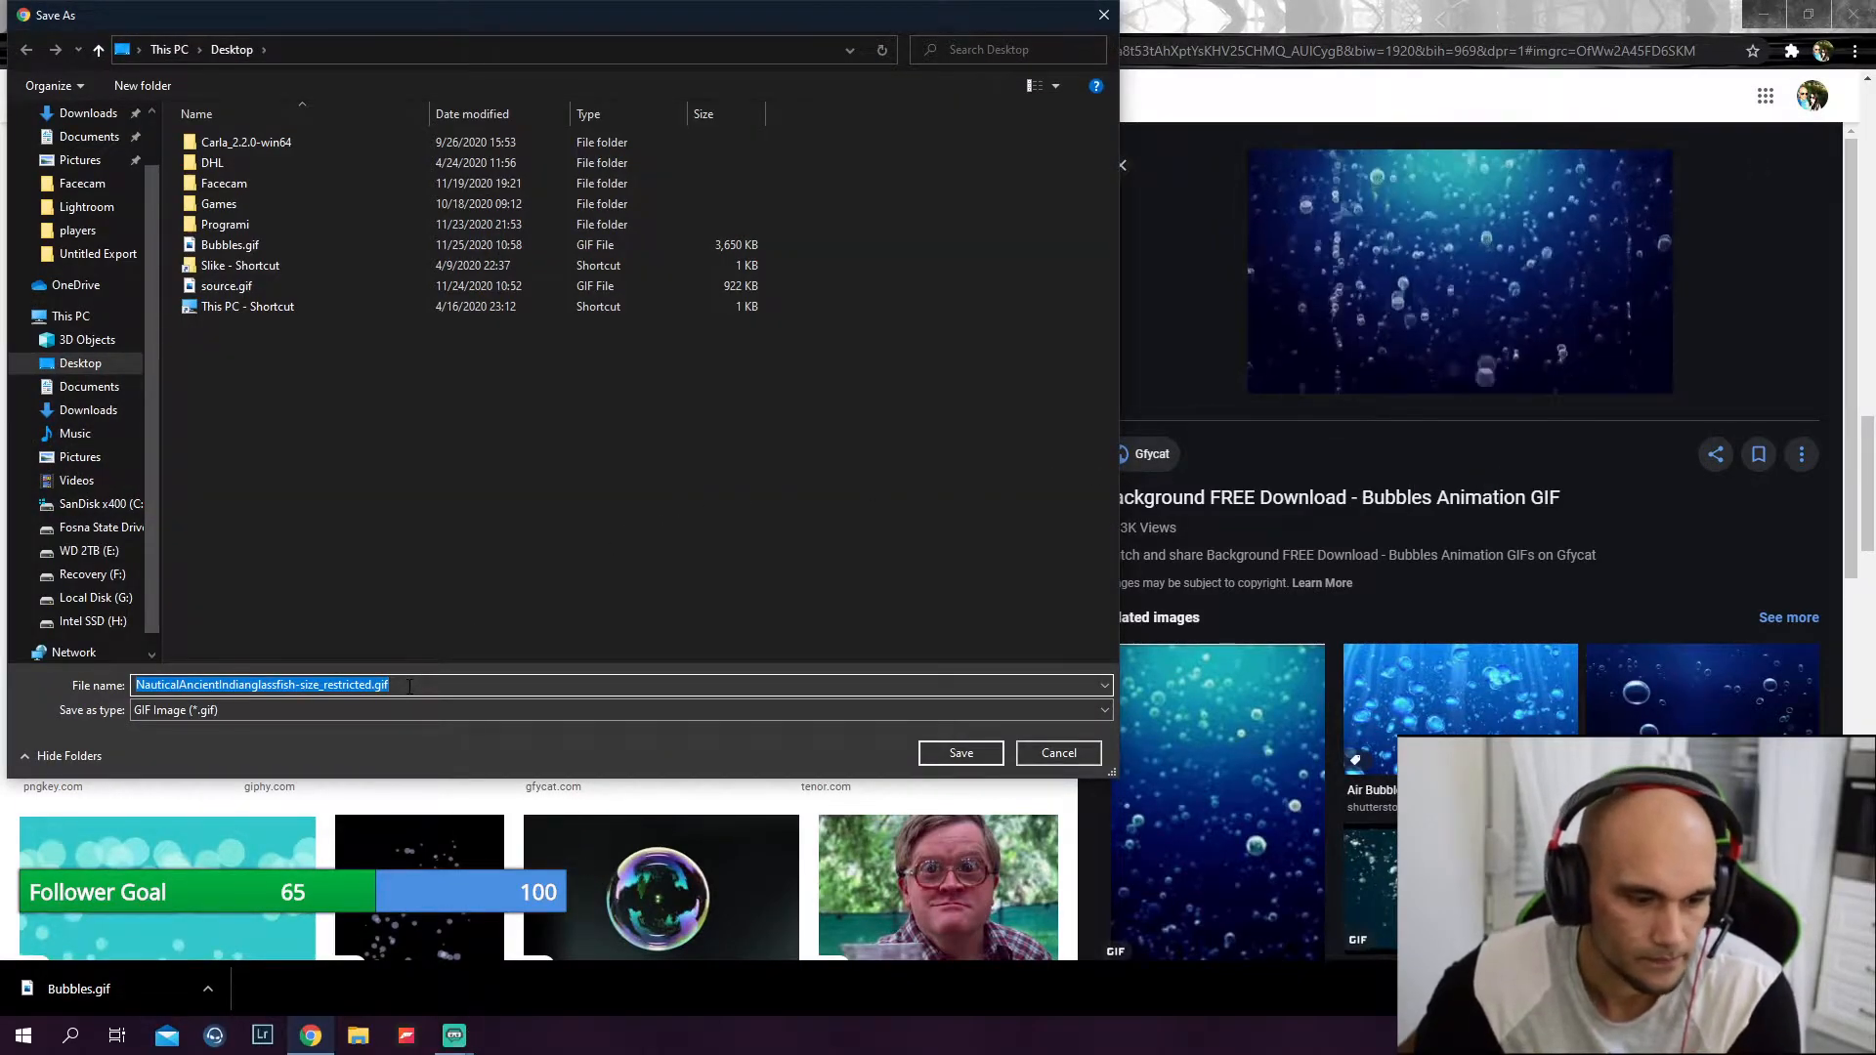
{"action": "left_click", "coordinate": [369, 684]}
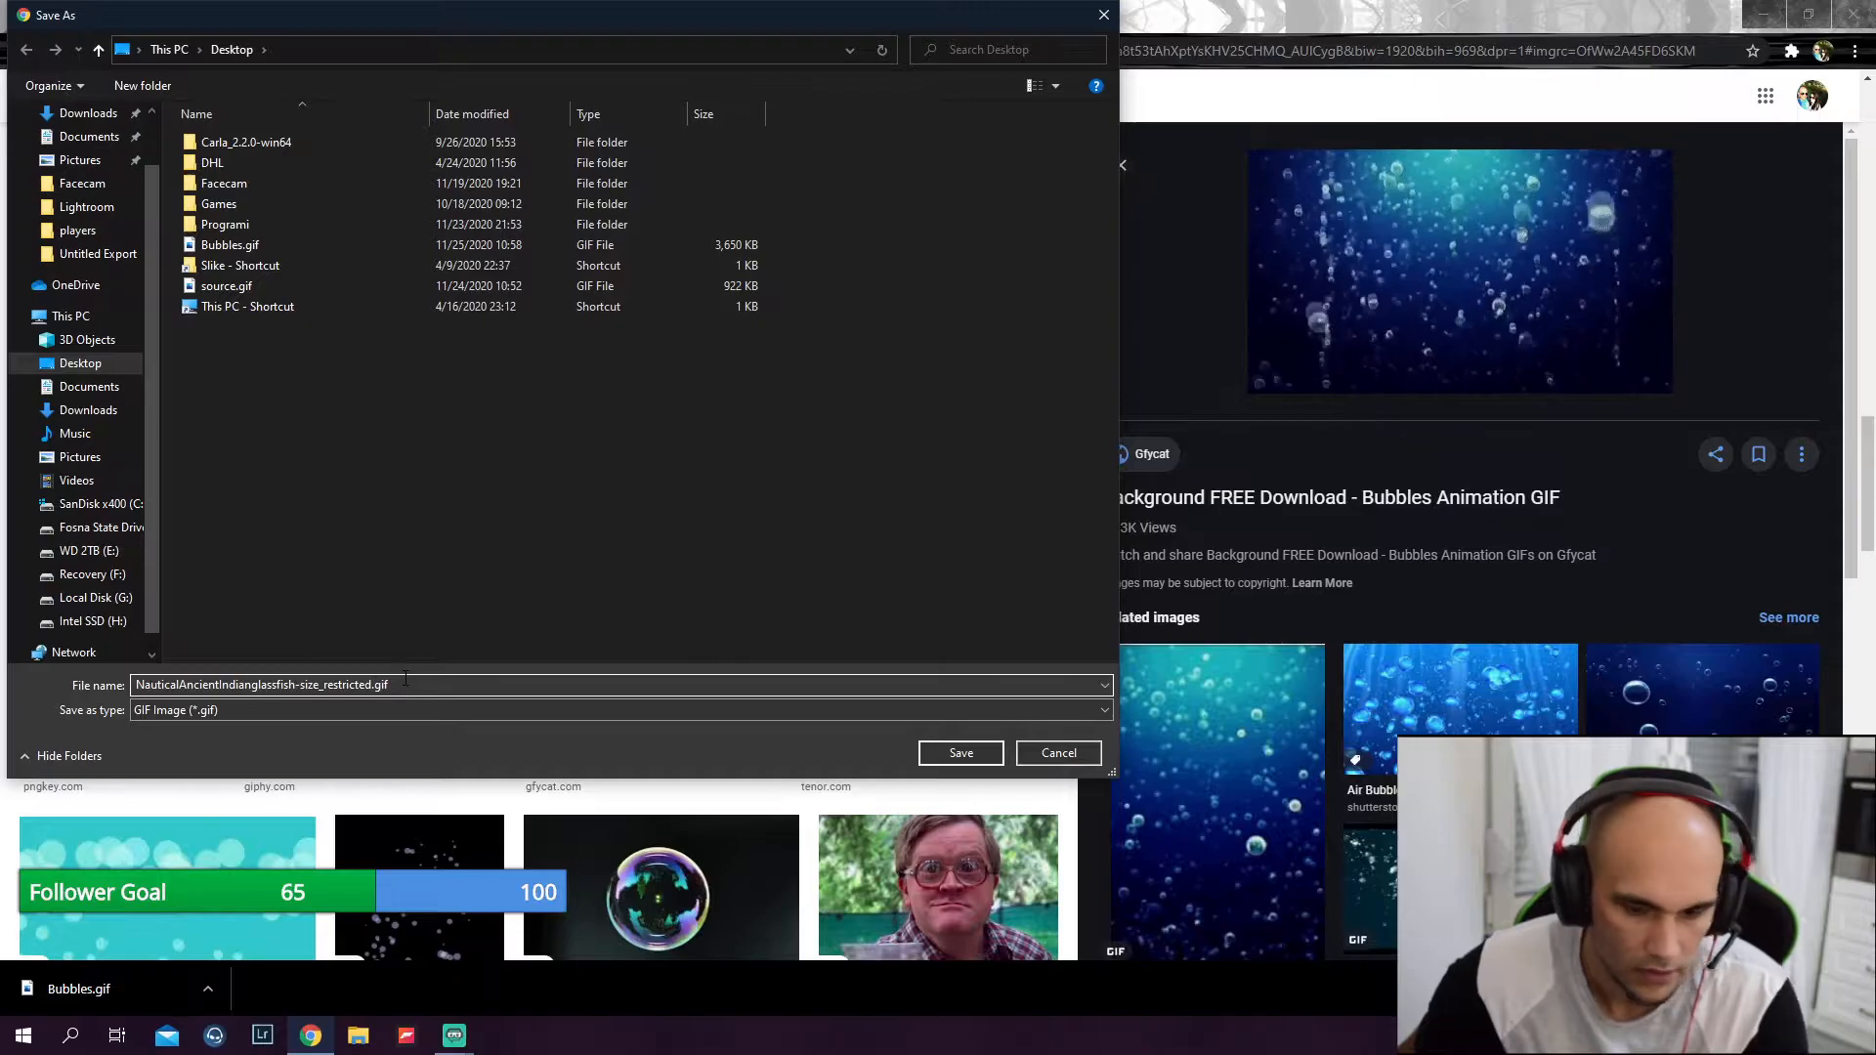
{"action": "key", "text": "BackSpace"}
{"action": "key", "text": "BackSpace"}
{"action": "key", "text": "BackSpace"}
{"action": "key", "text": "BackSpace"}
{"action": "key", "text": "BackSpace"}
{"action": "key", "text": "BackSpace"}
{"action": "key", "text": "BackSpace"}
{"action": "key", "text": "BackSpace"}
{"action": "key", "text": "BackSpace"}
{"action": "key", "text": "BackSpace"}
{"action": "key", "text": "BackSpace"}
{"action": "key", "text": "BackSpace"}
{"action": "key", "text": "BackSpace"}
{"action": "key", "text": "BackSpace"}
{"action": "key", "text": "BackSpace"}
{"action": "key", "text": "BackSpace"}
{"action": "key", "text": "BackSpace"}
{"action": "key", "text": "BackSpace"}
{"action": "key", "text": "BackSpace"}
{"action": "key", "text": "BackSpace"}
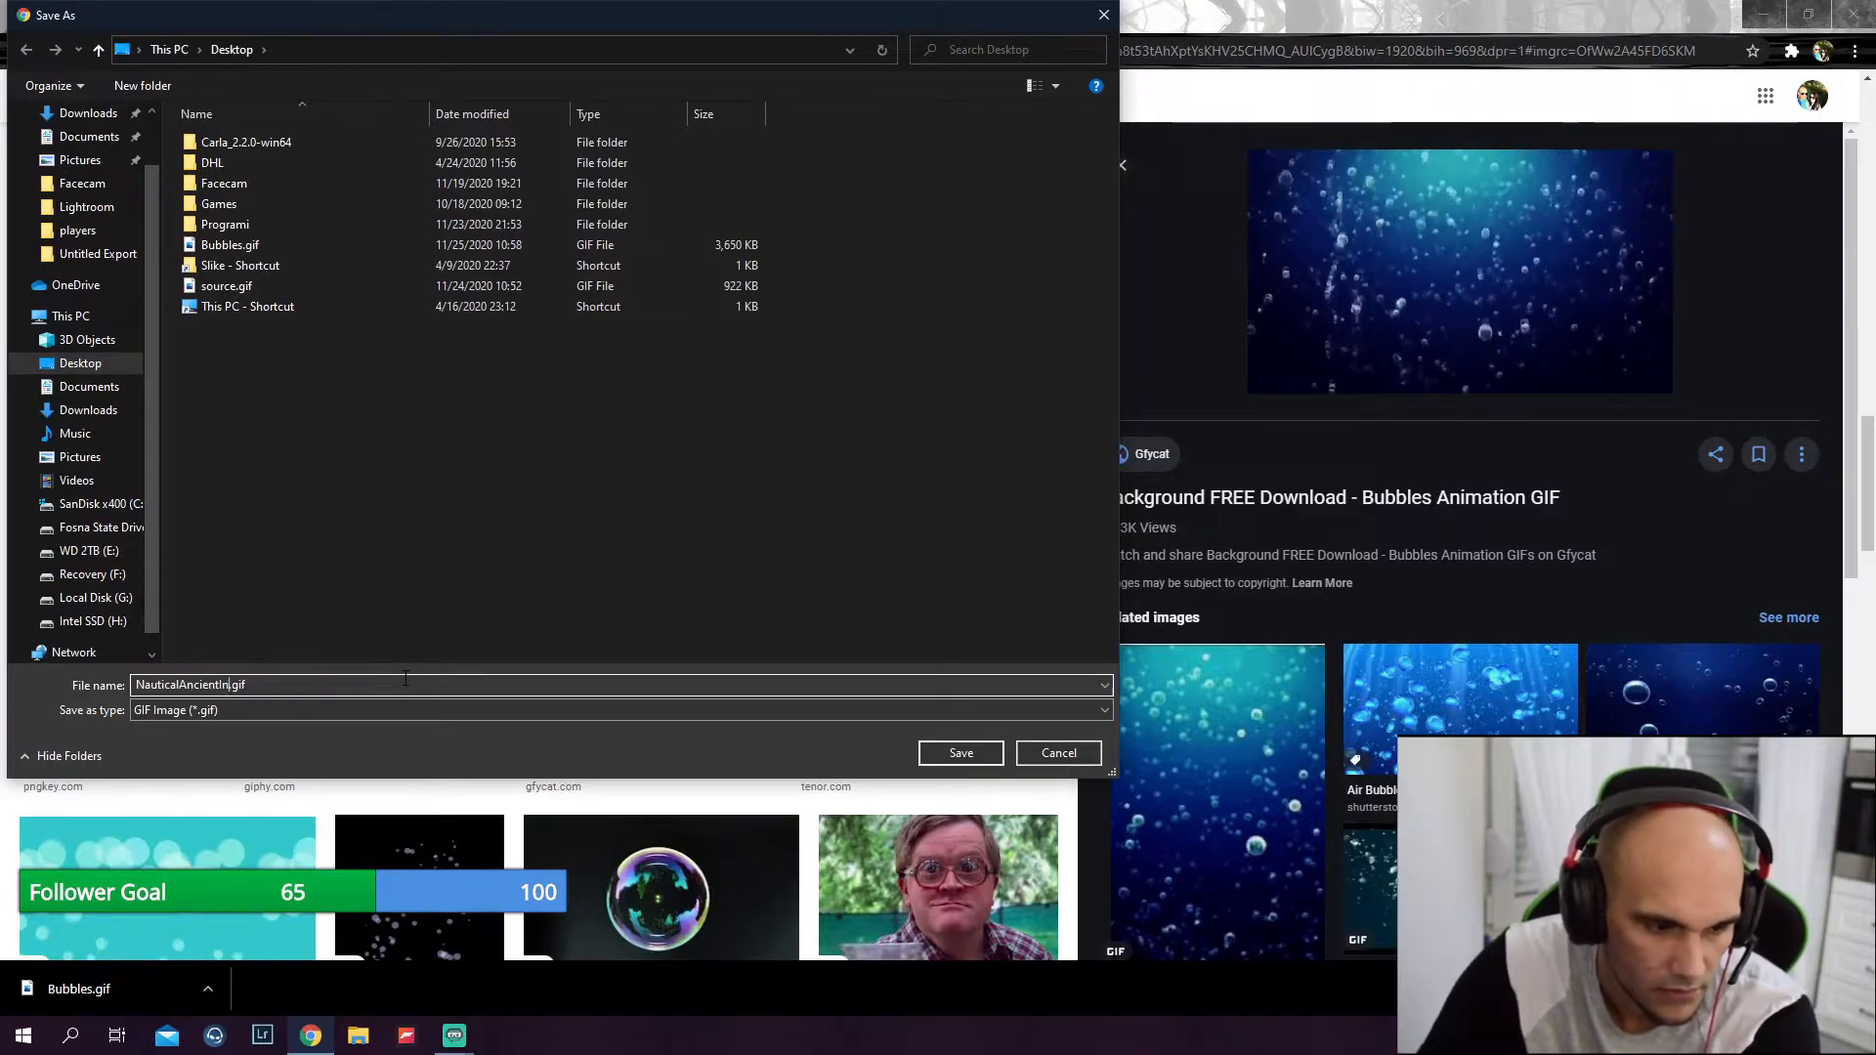
{"action": "type", "text": "Water Bubbles"}
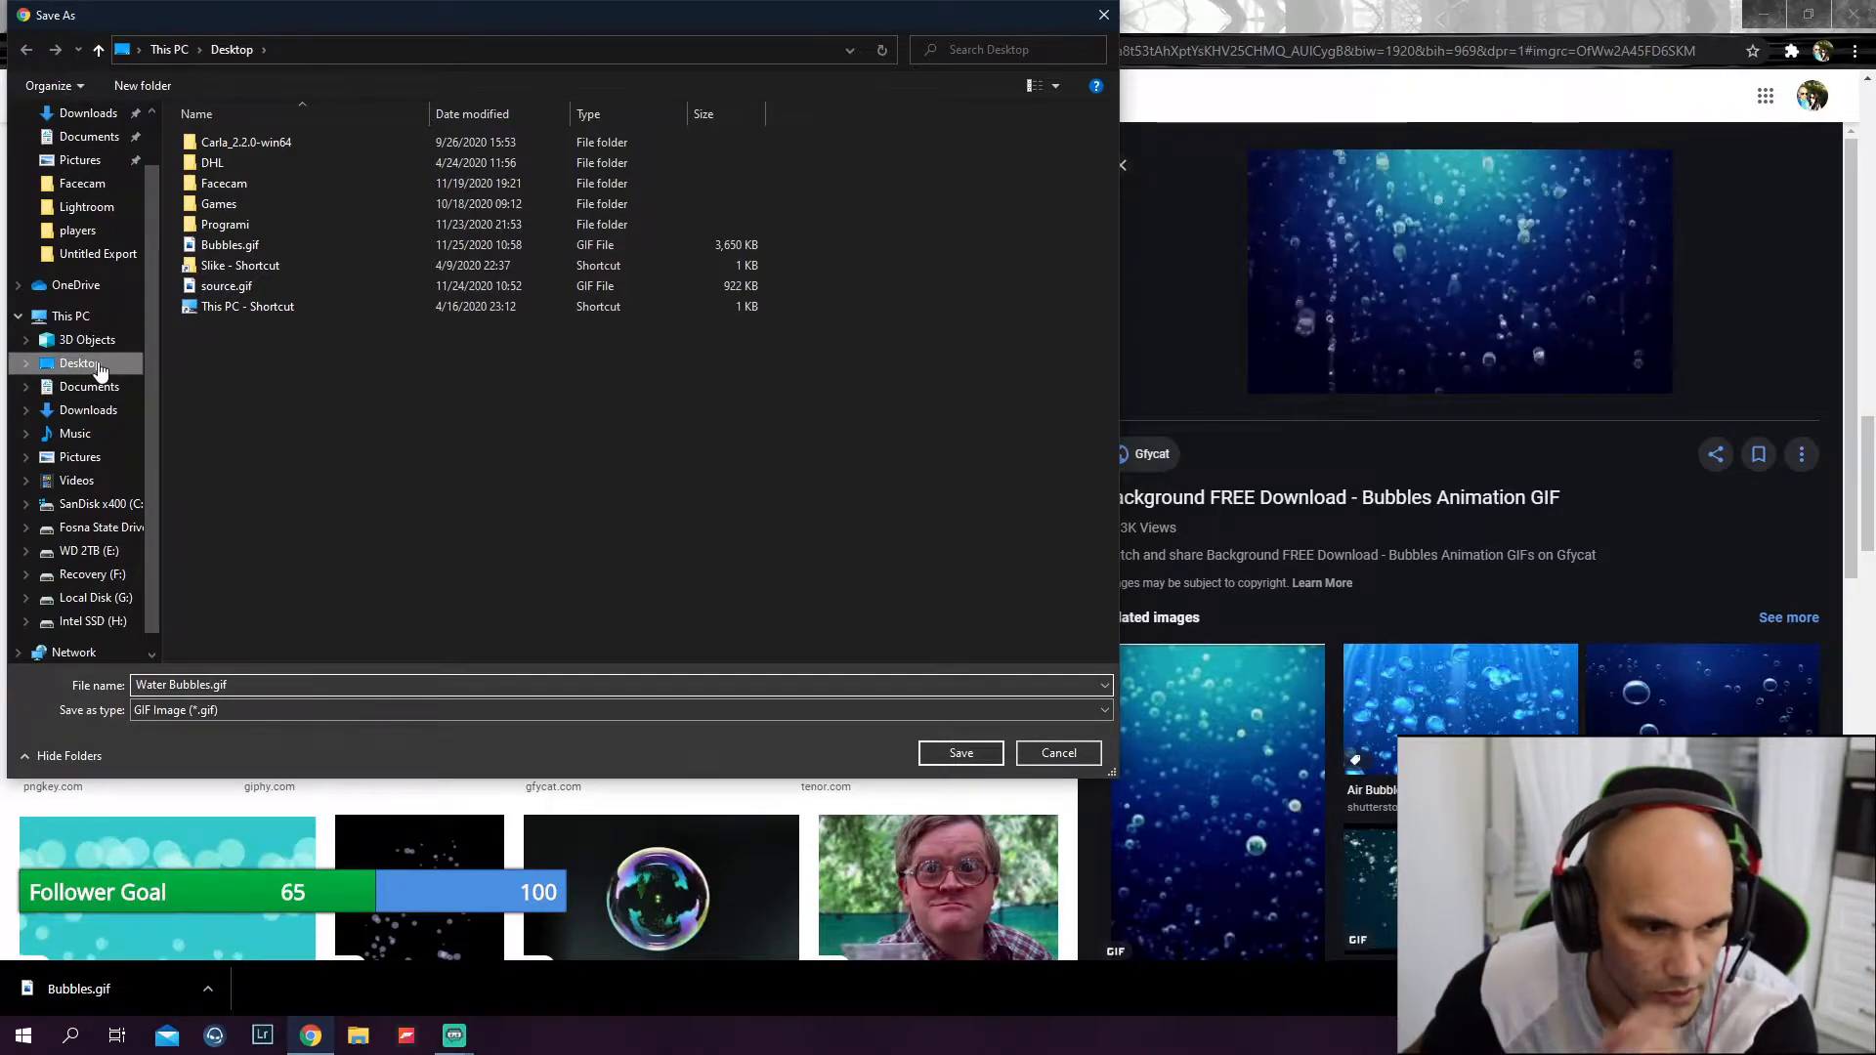
{"action": "left_click", "coordinate": [981, 754]}
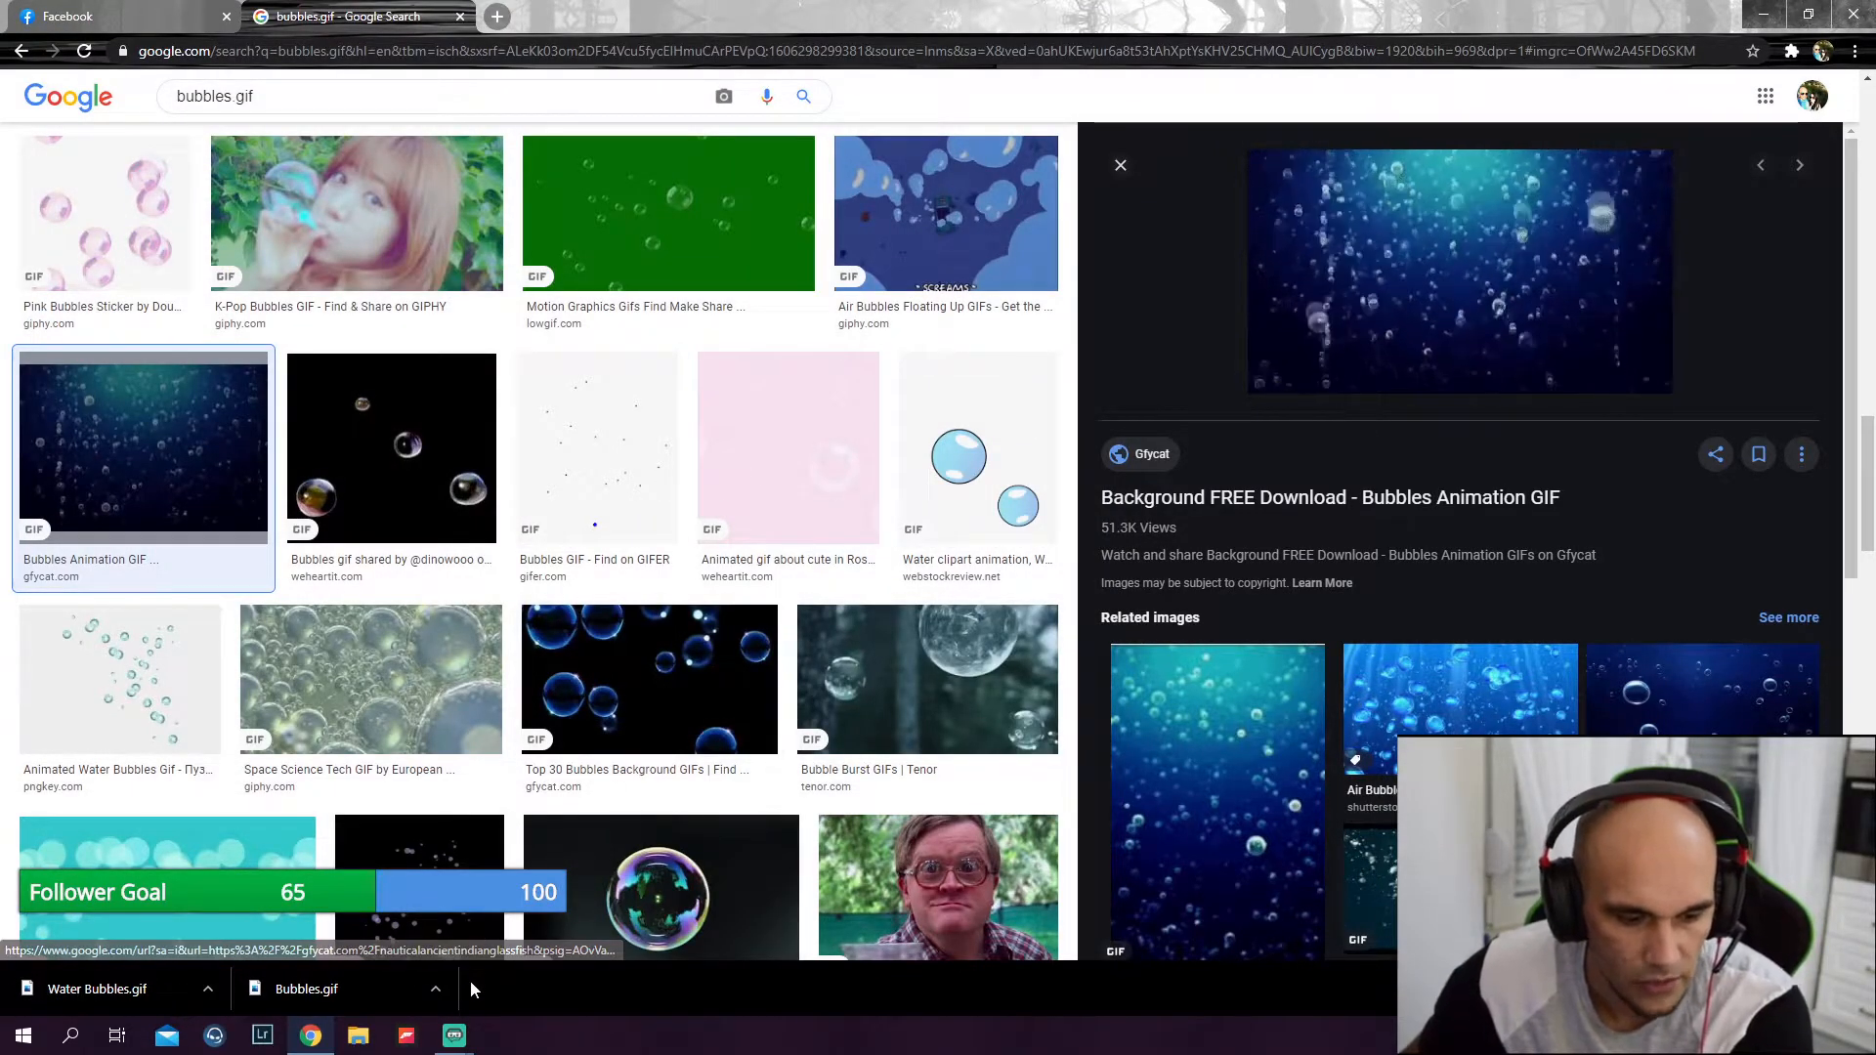
Switch back to the main Streamlabs OBS window showing the scene and its sources
{"action": "mouse_move", "coordinate": [458, 1045]}
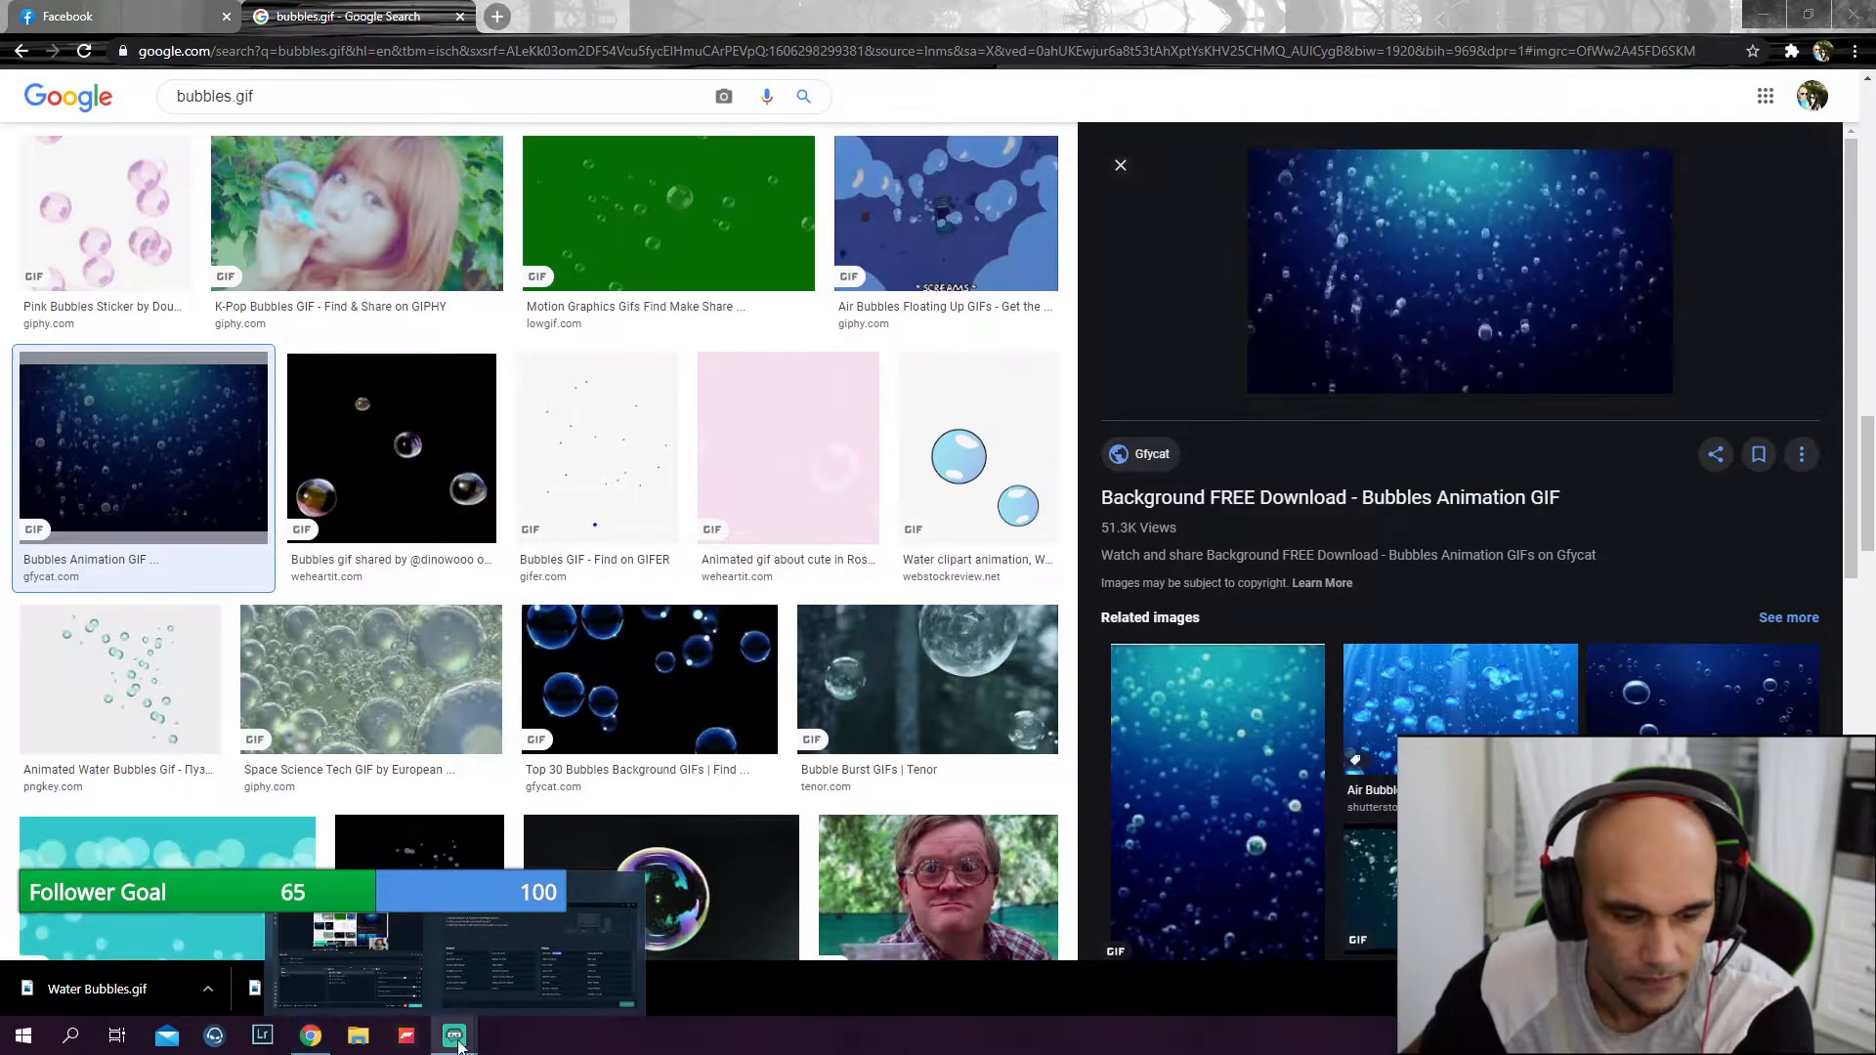
{"action": "left_click", "coordinate": [496, 975]}
{"action": "mouse_move", "coordinate": [456, 1036]}
{"action": "left_click", "coordinate": [391, 919]}
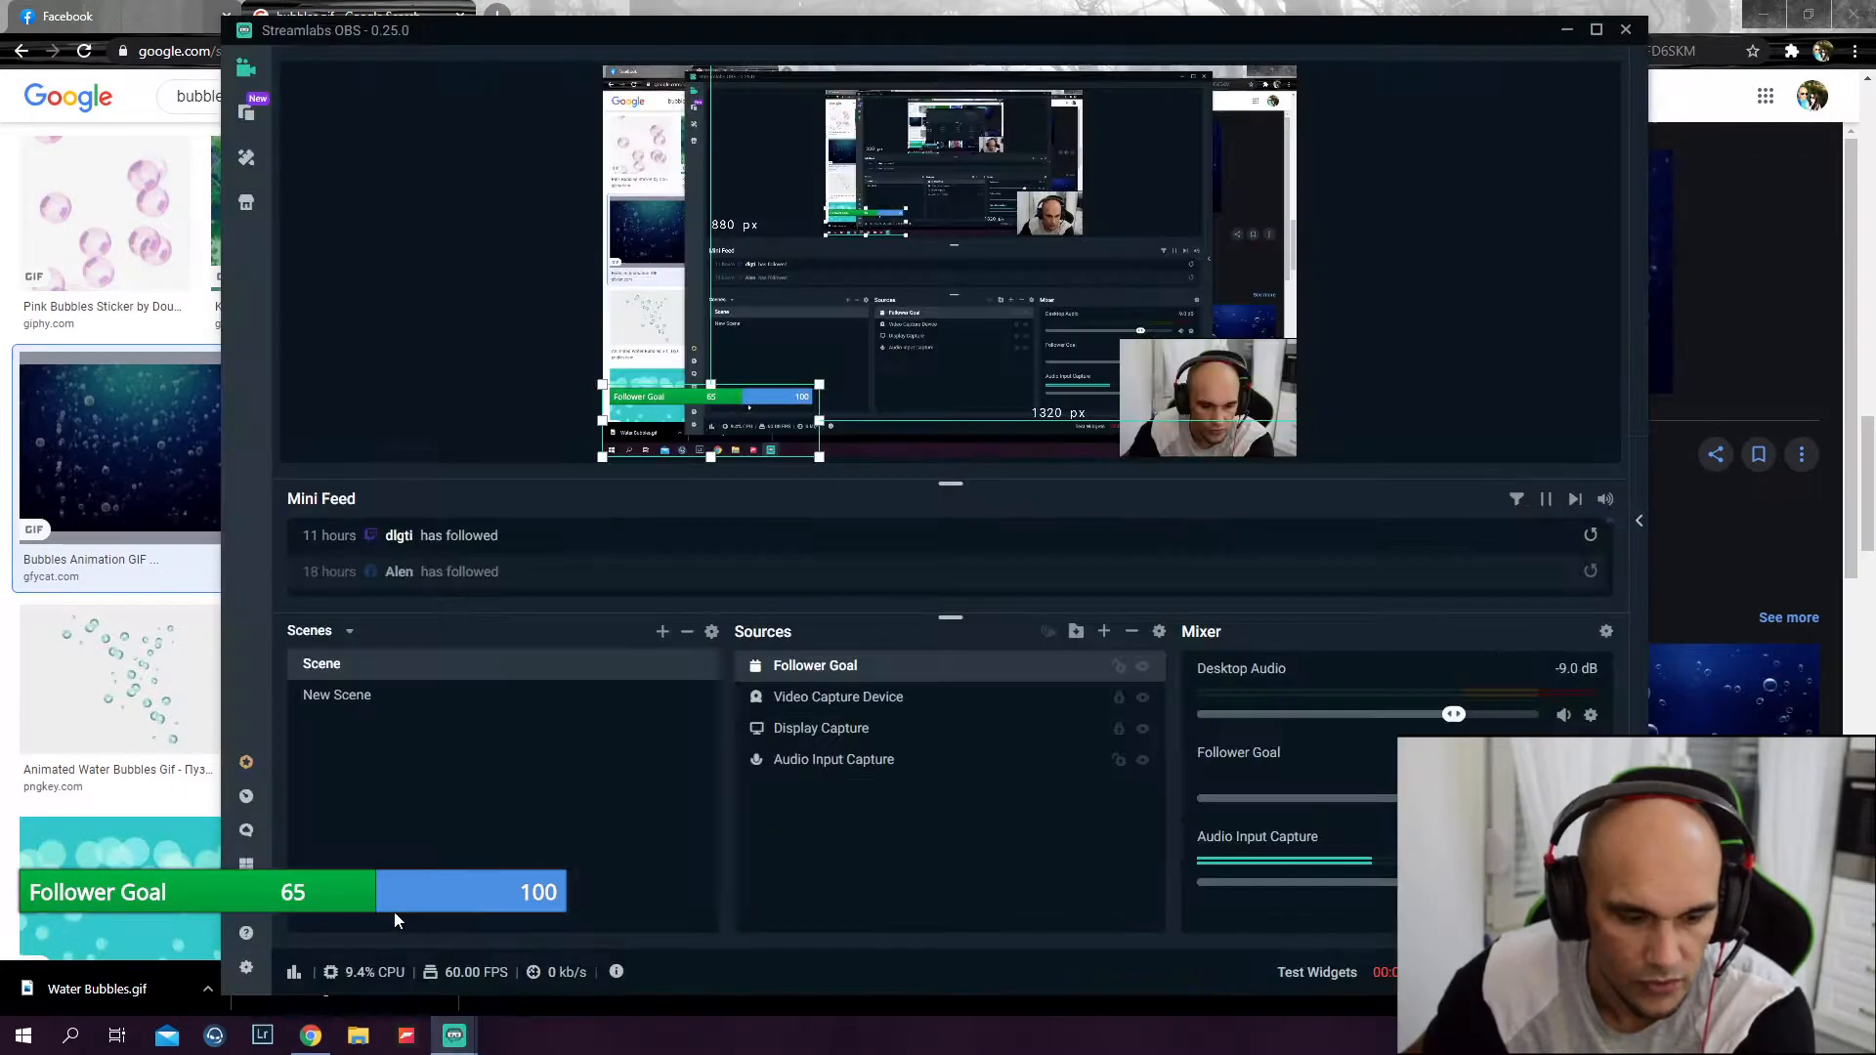
Add a new Image source to the scene, keeping the name Image
{"action": "left_click", "coordinate": [476, 984]}
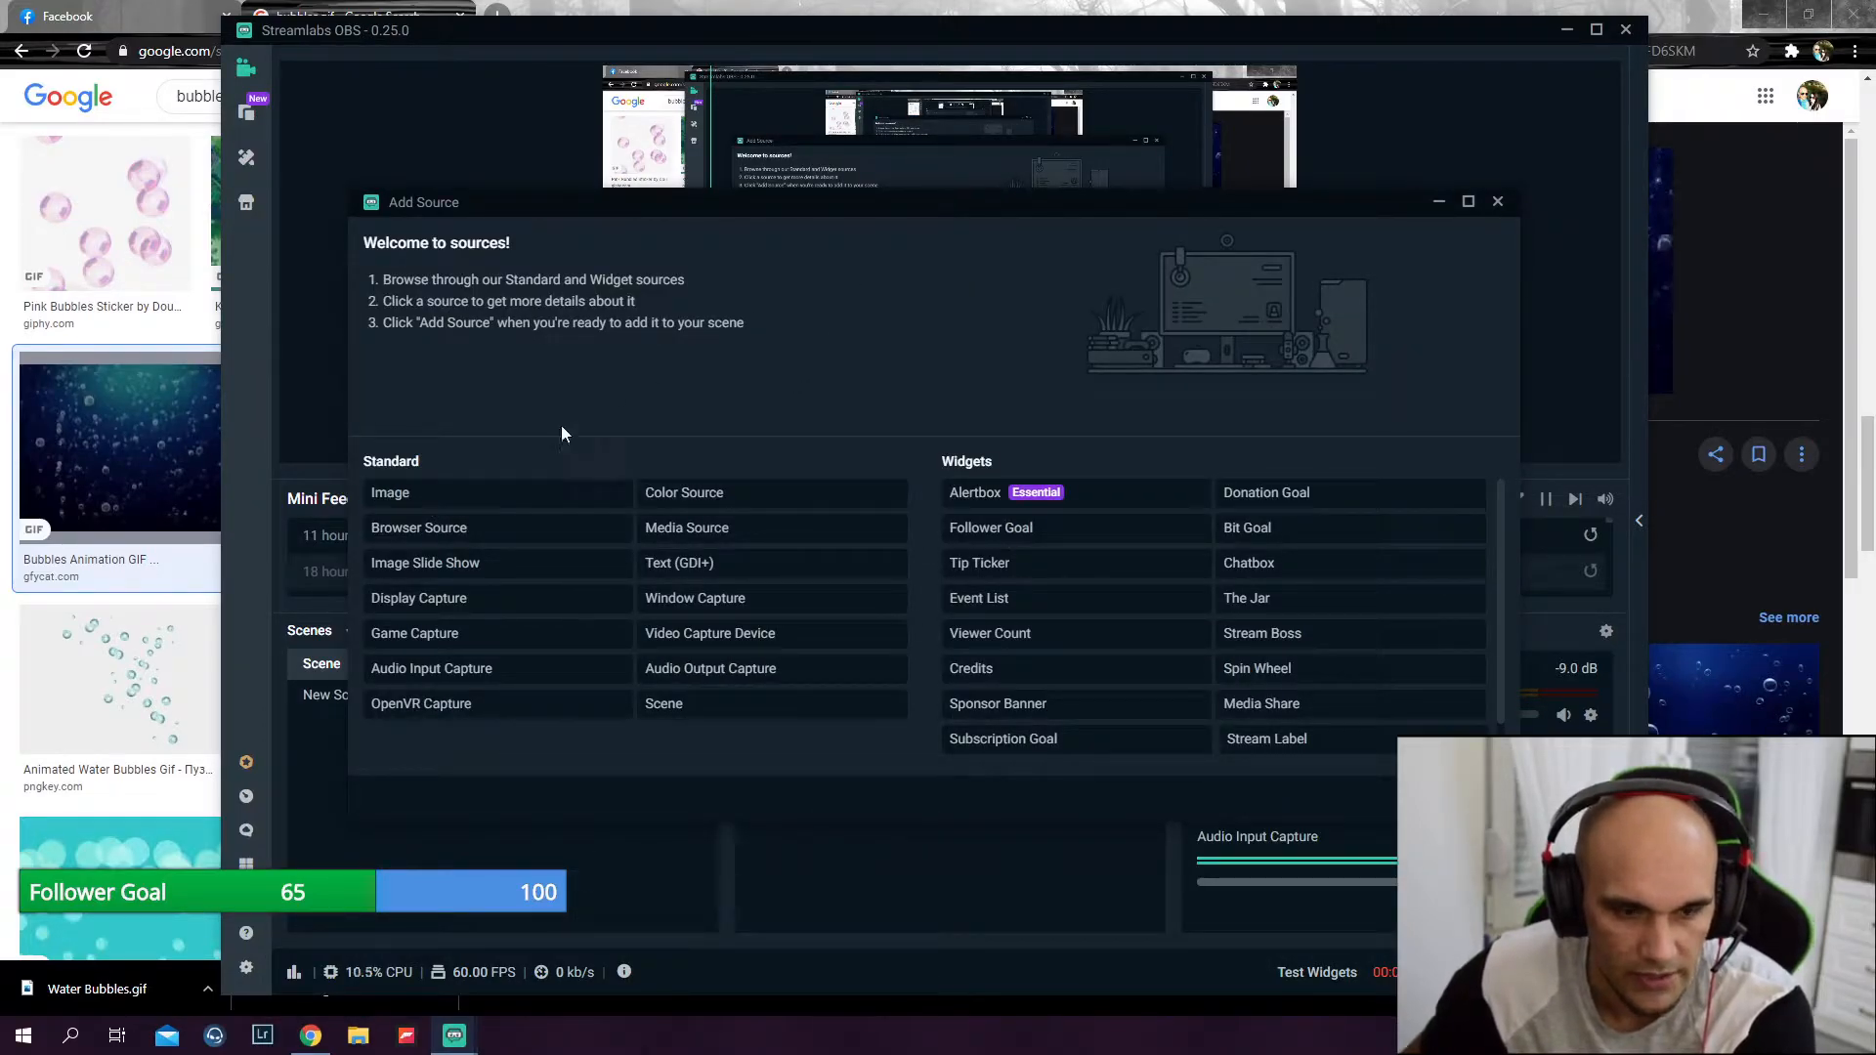
{"action": "left_click", "coordinate": [1498, 202]}
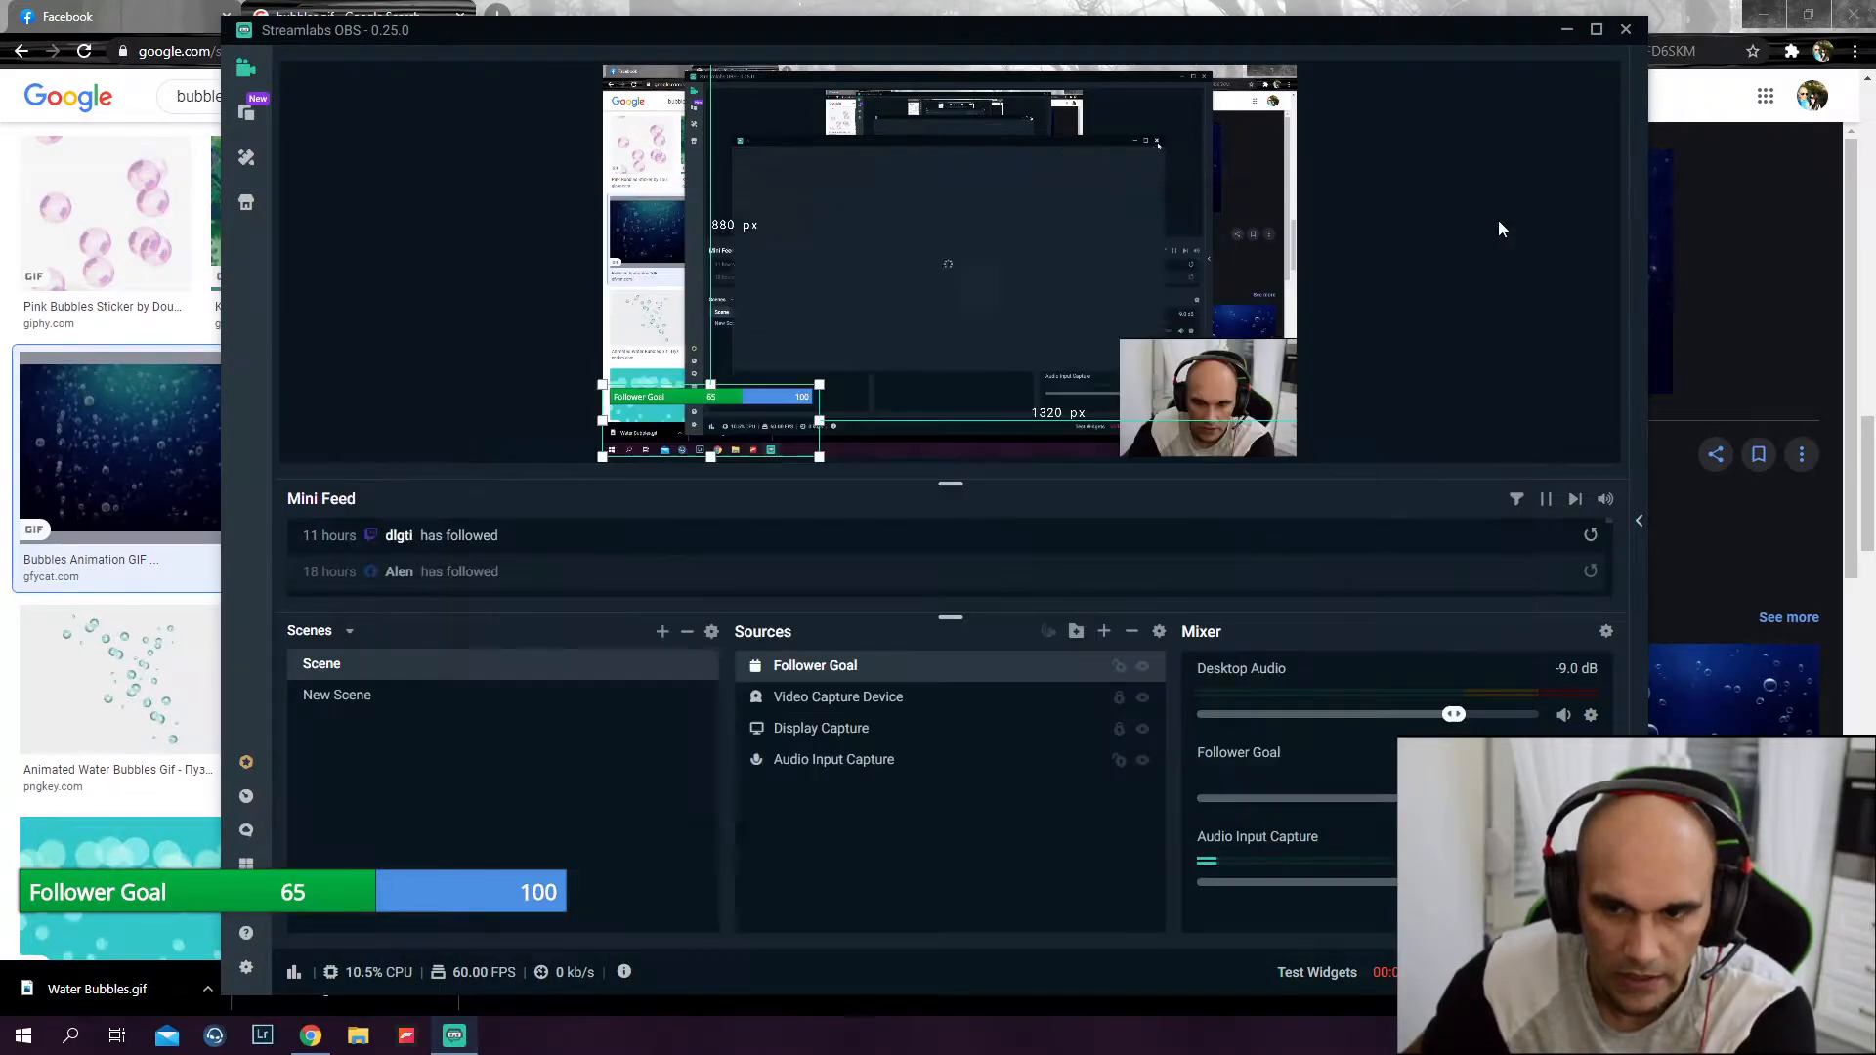
{"action": "left_click", "coordinate": [1103, 635]}
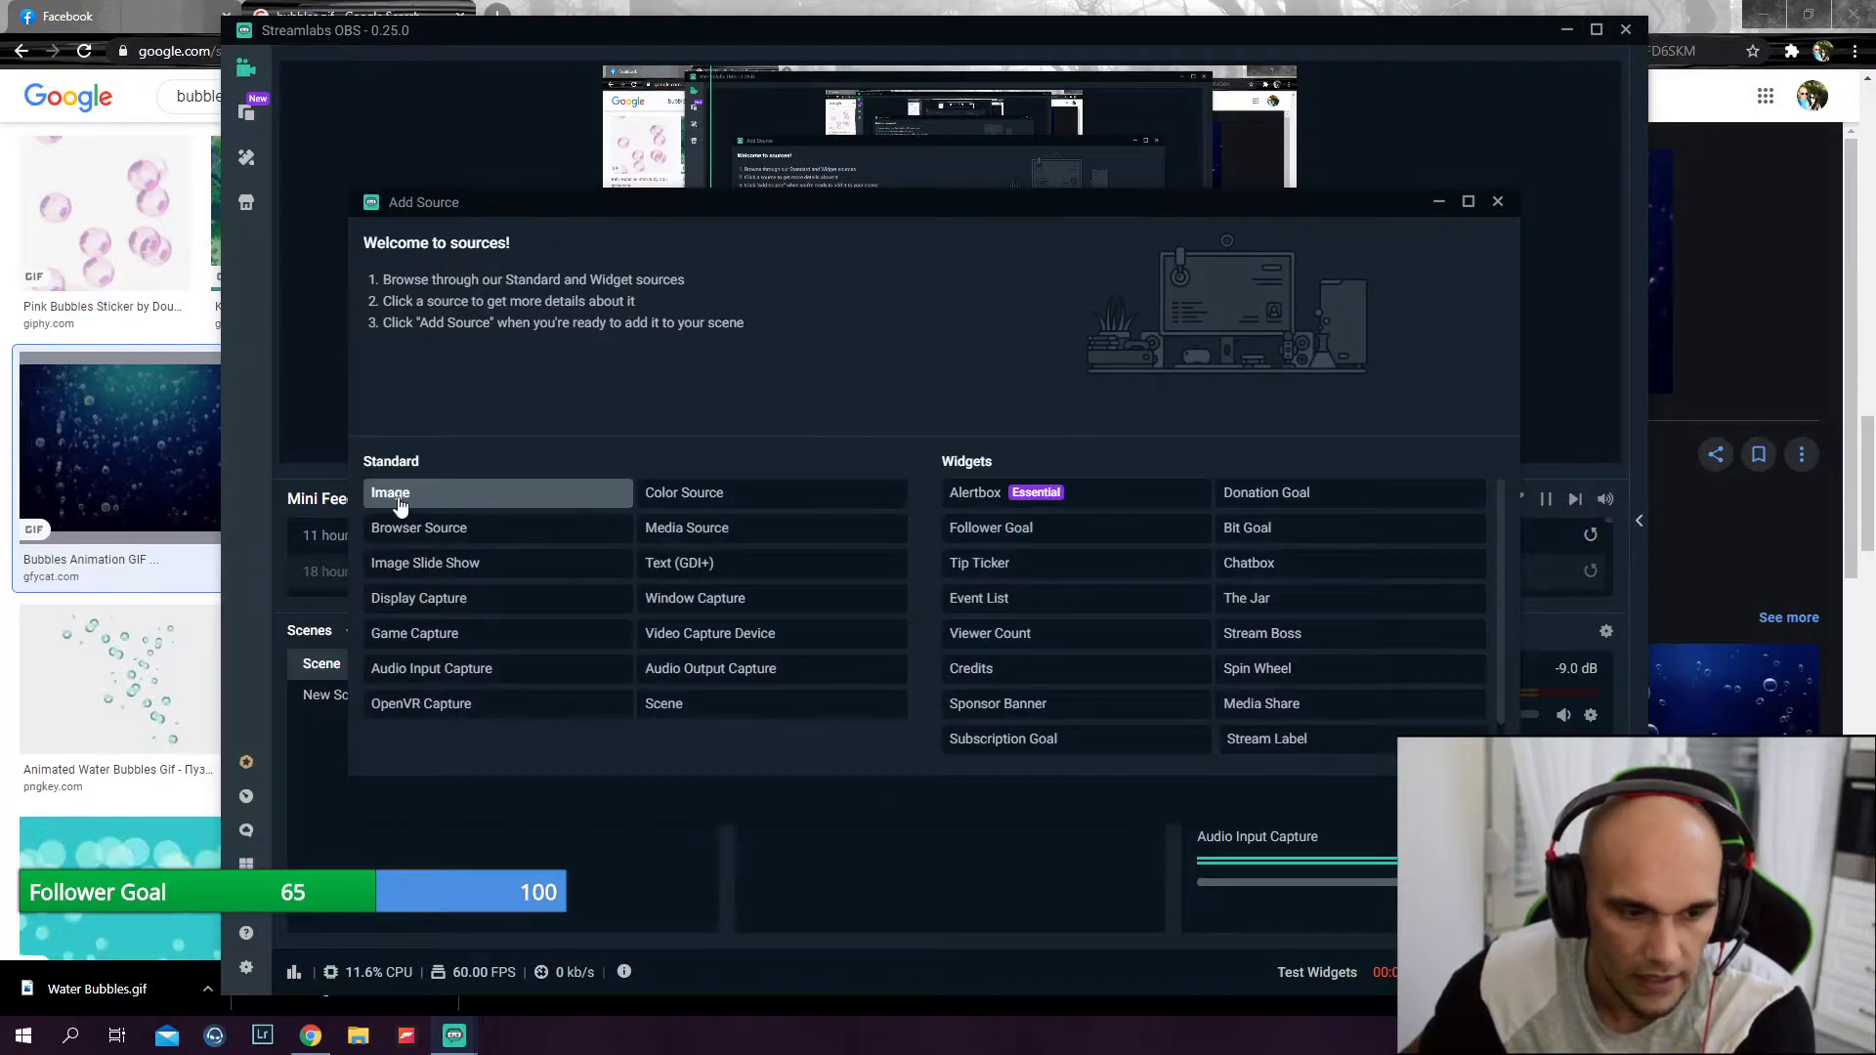
{"action": "left_click", "coordinate": [400, 504]}
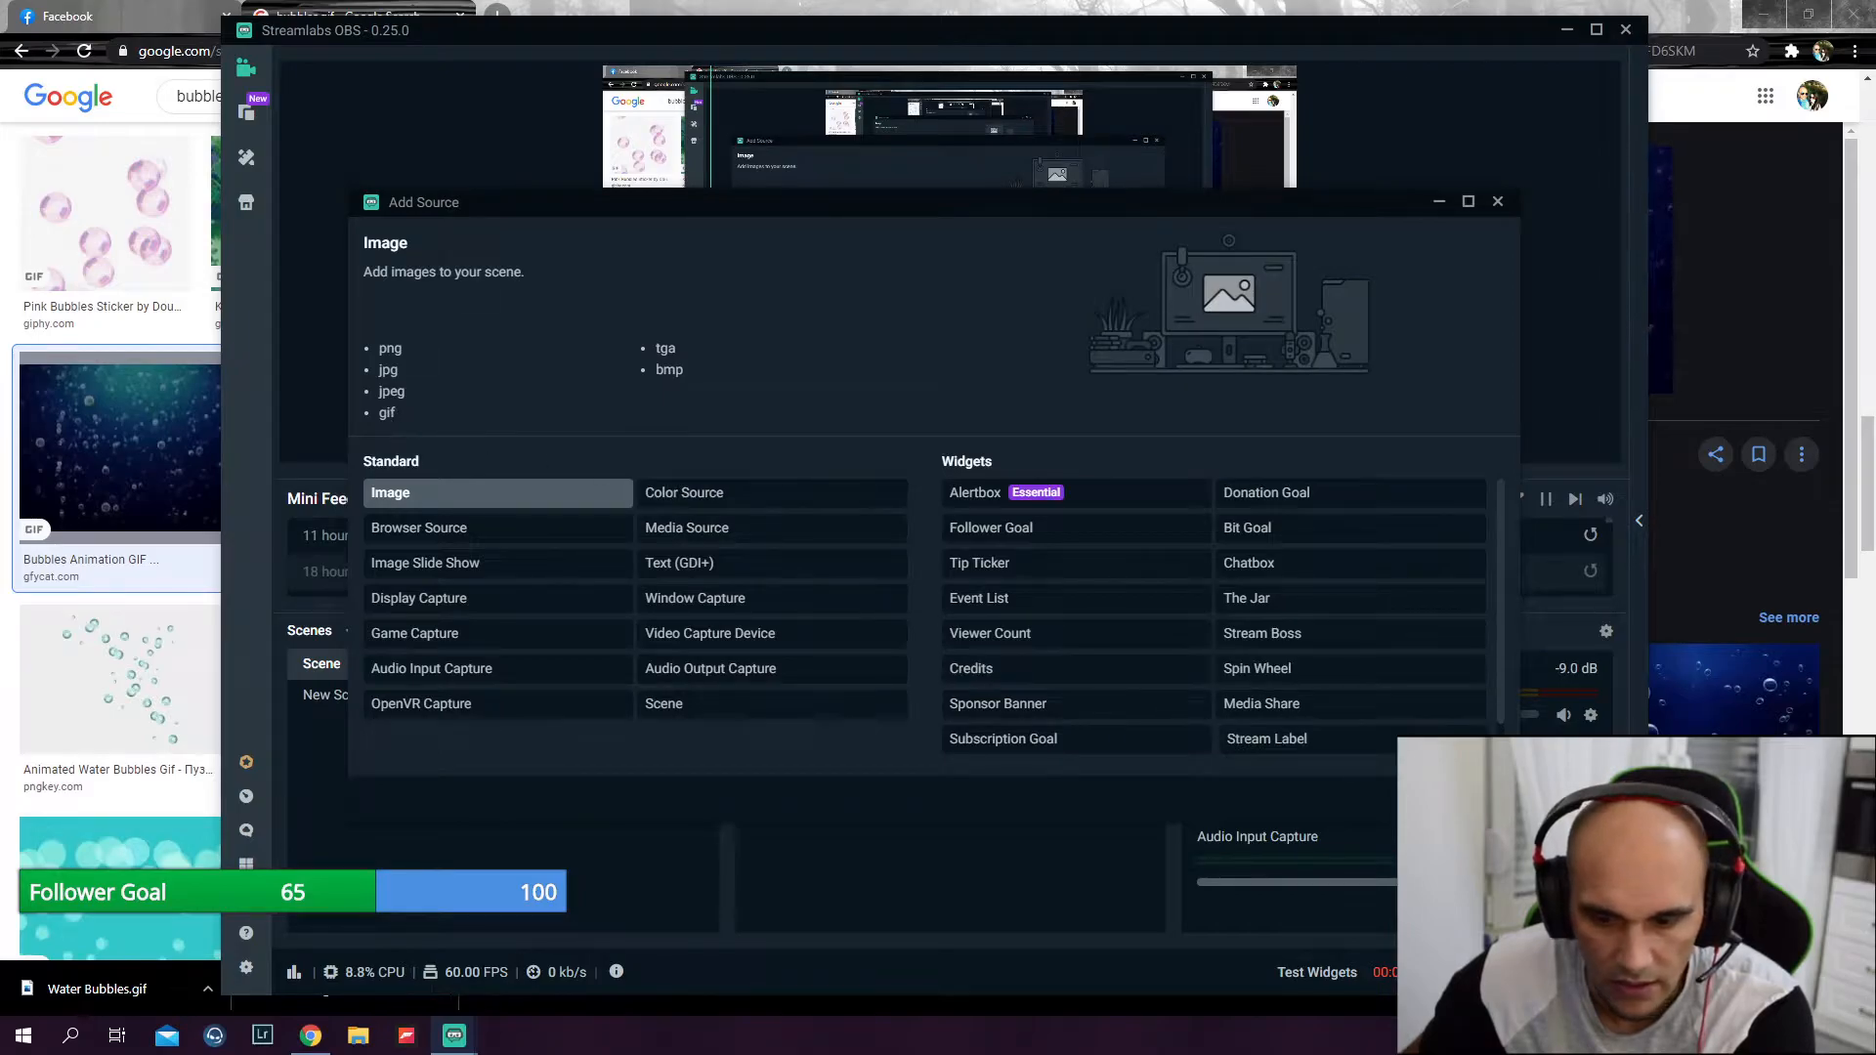
{"action": "left_click", "coordinate": [1458, 799]}
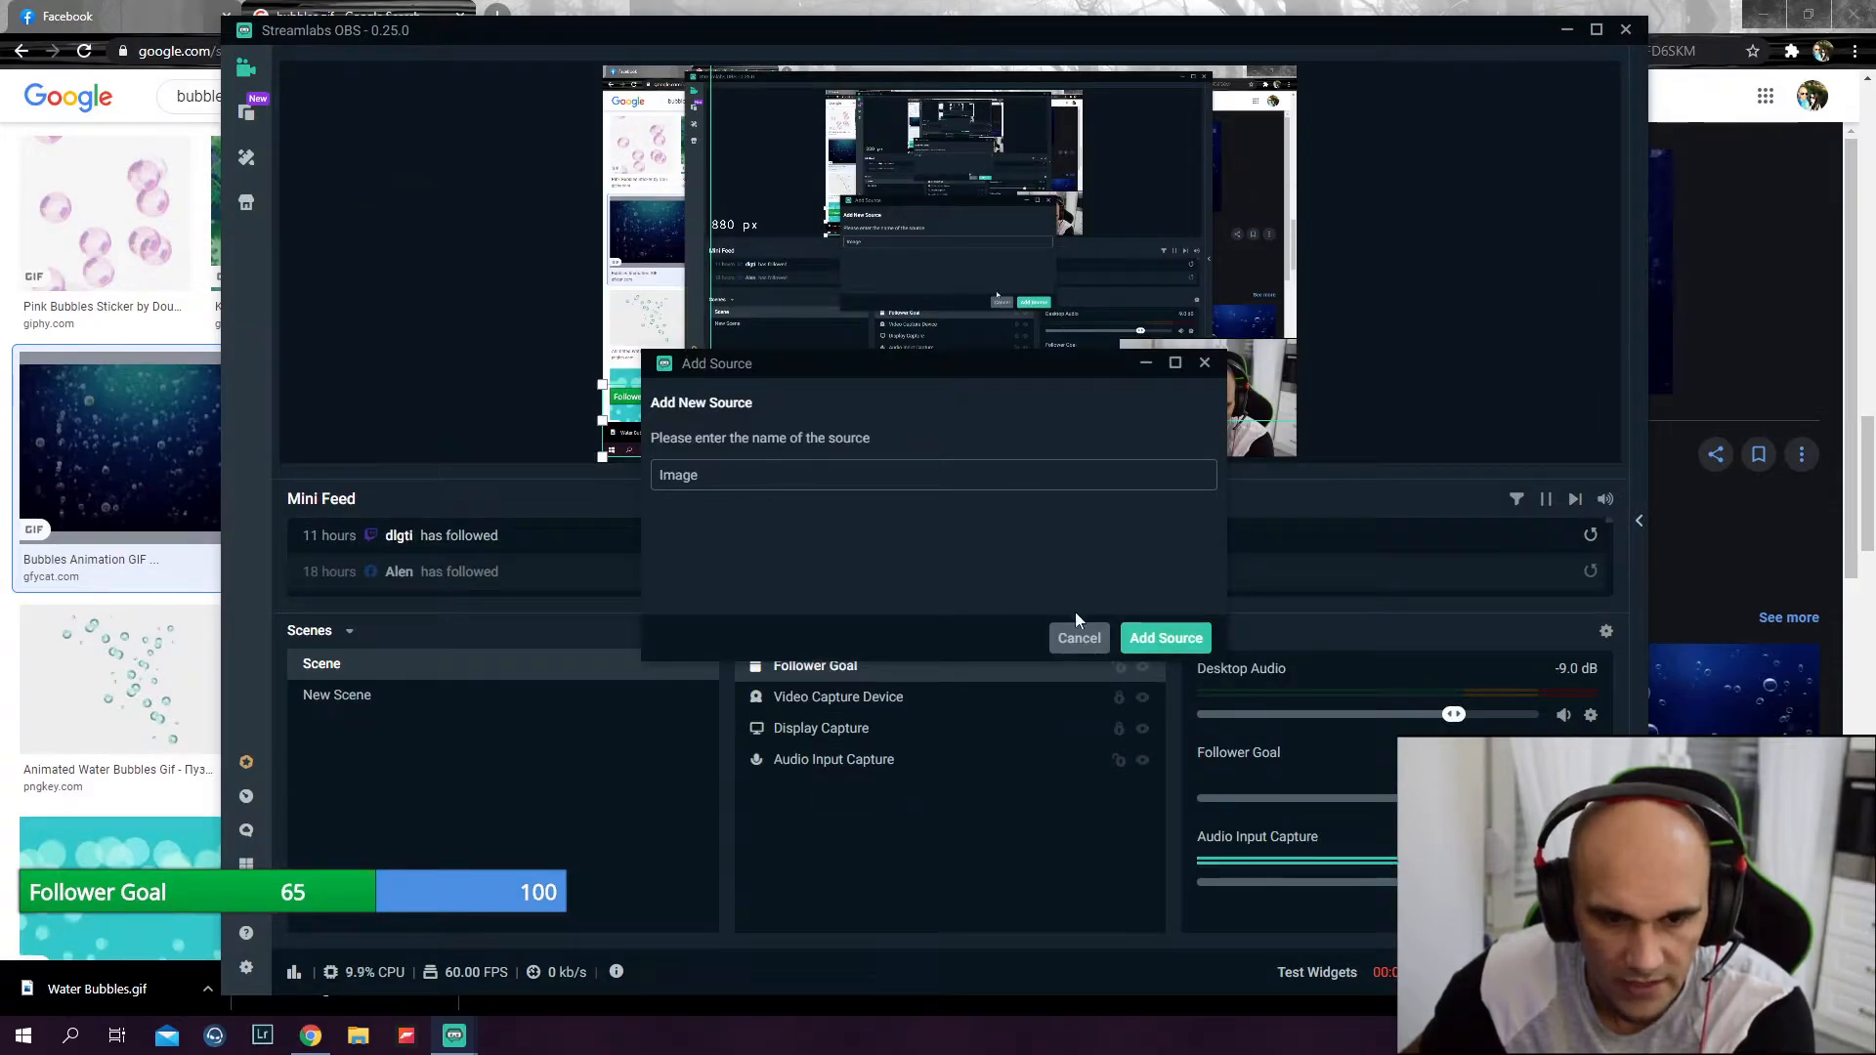
{"action": "left_click", "coordinate": [1165, 638]}
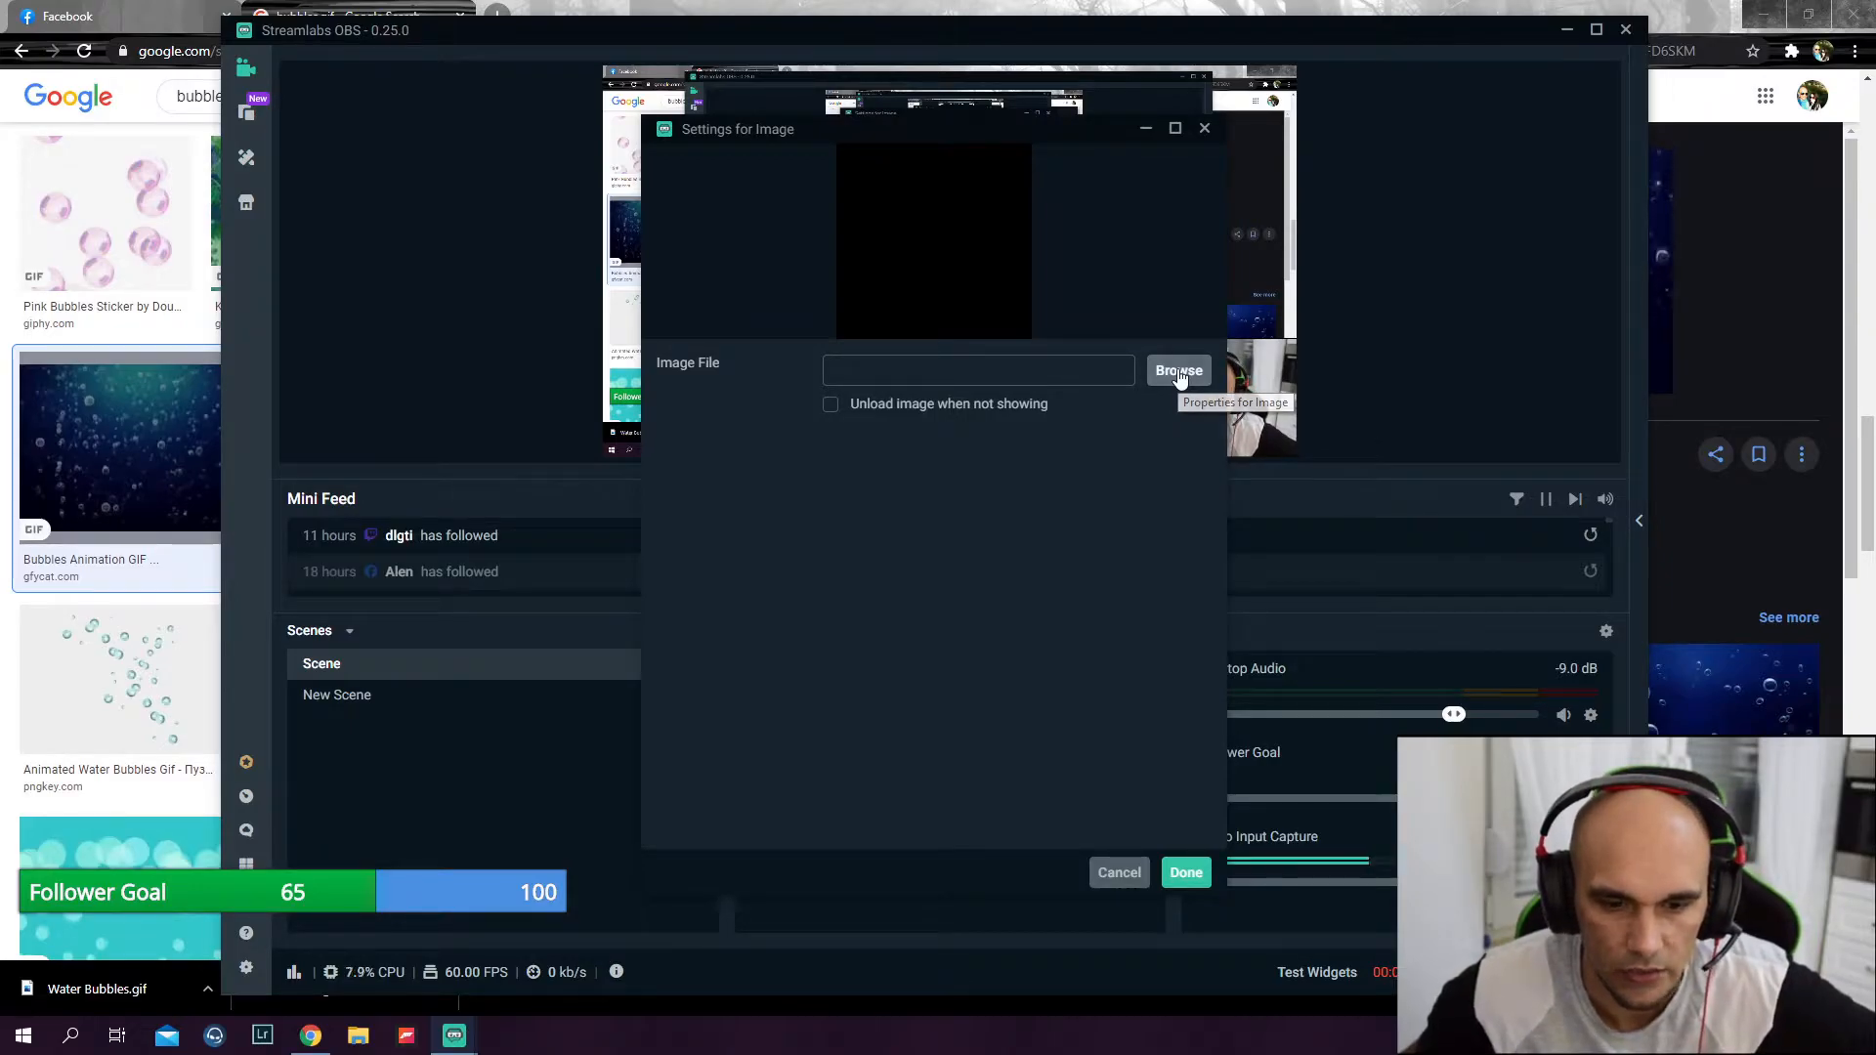
Load Water Bubbles.gif from the Desktop as the Image source's file and finish its settings
{"action": "left_click", "coordinate": [1179, 375]}
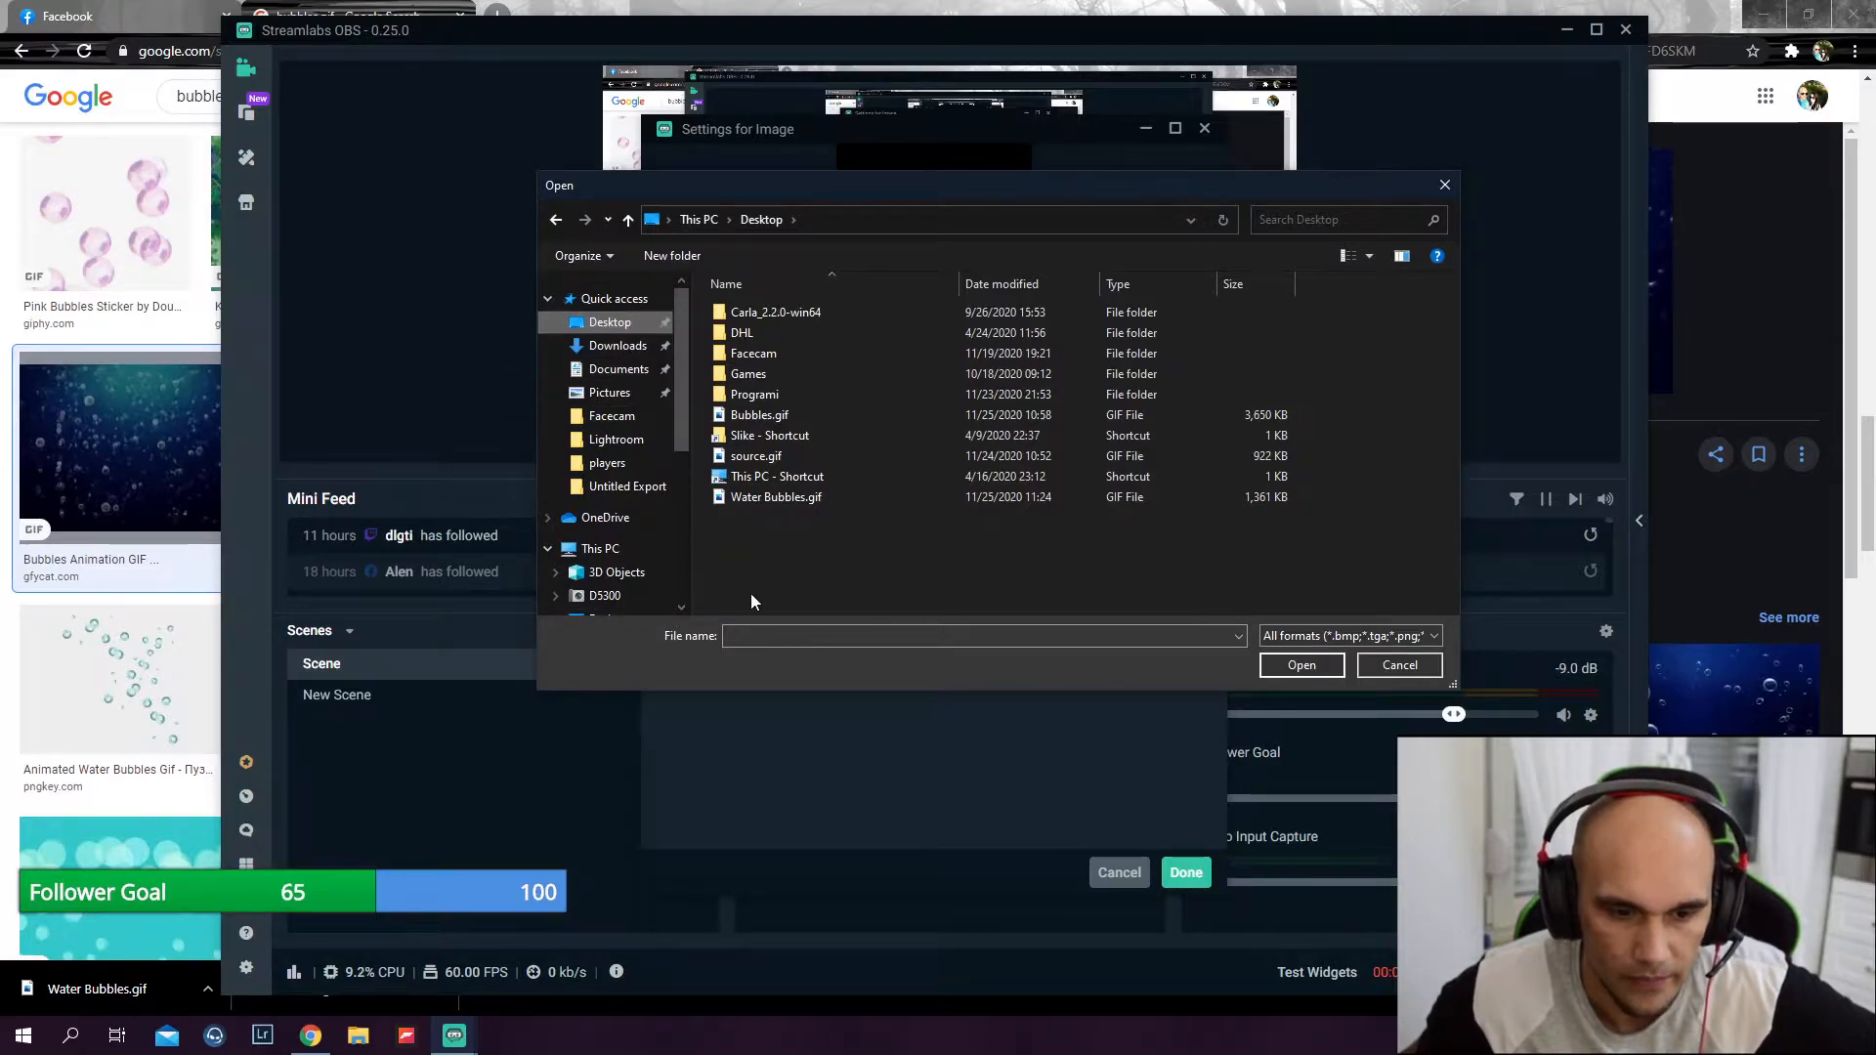
{"action": "left_click", "coordinate": [771, 497]}
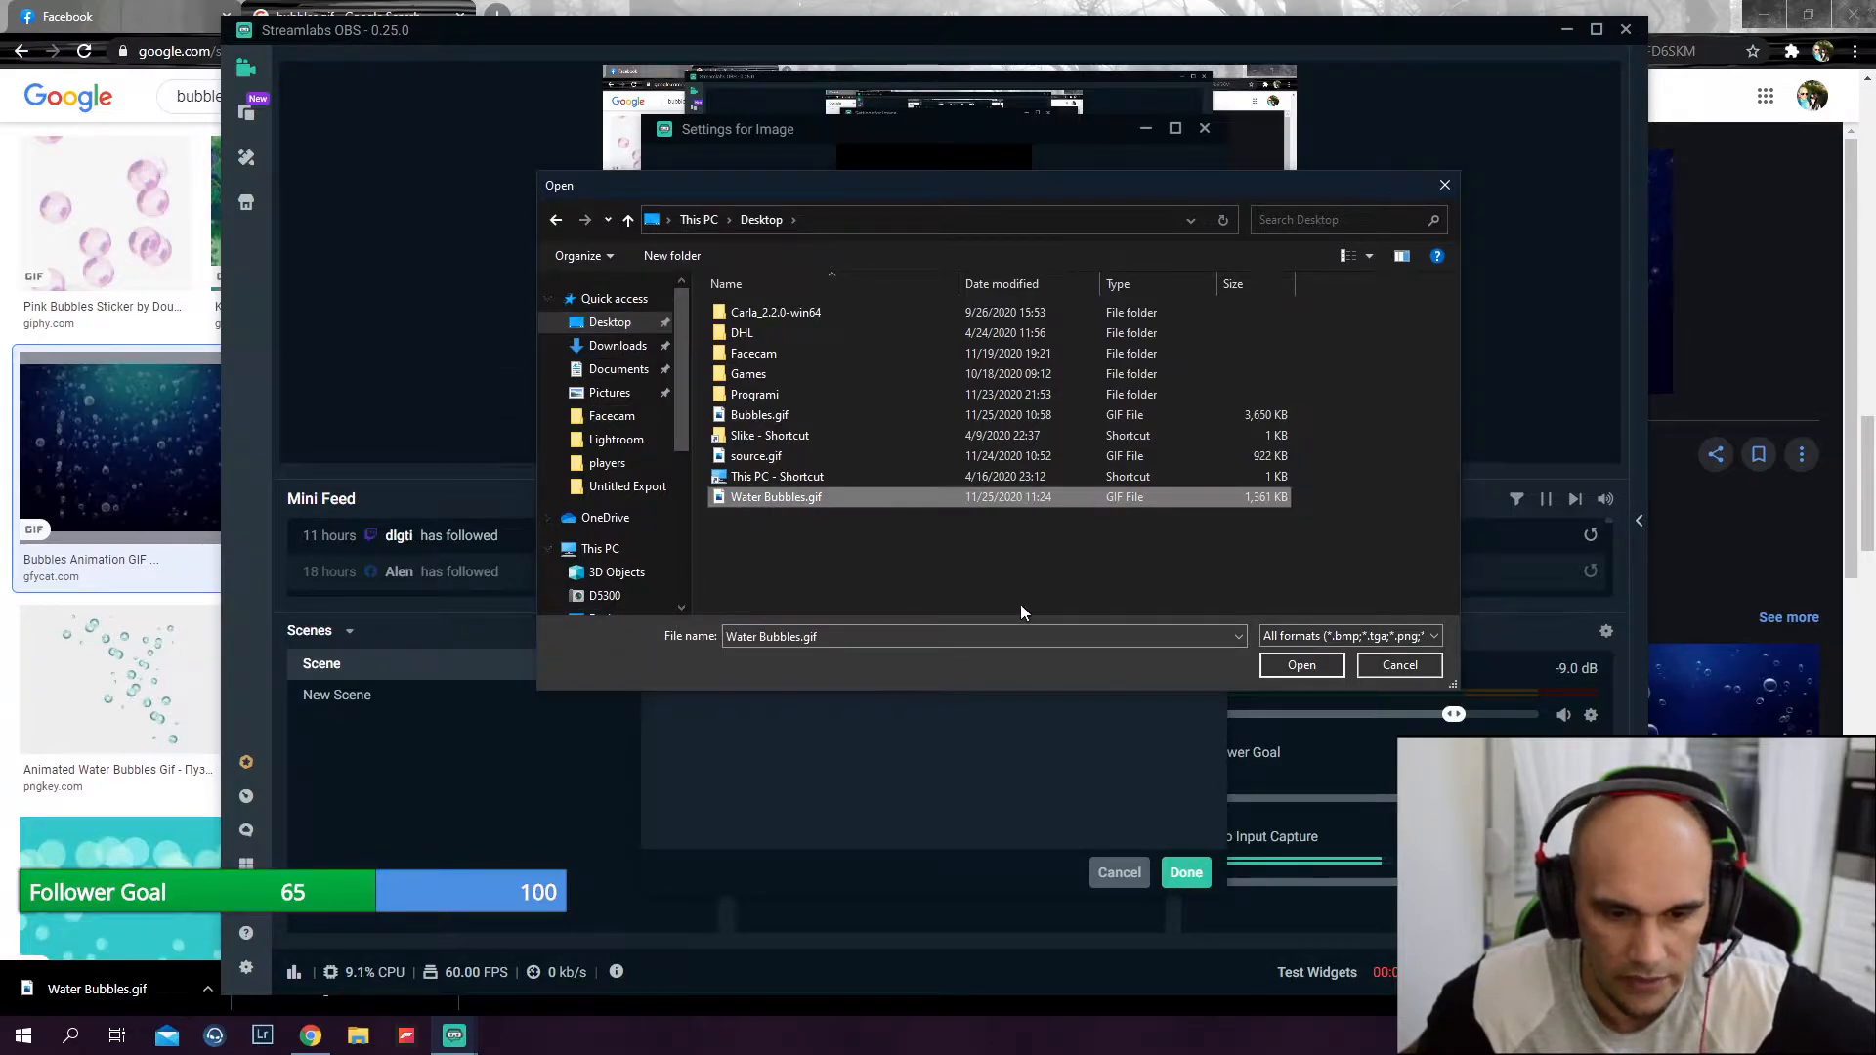
{"action": "left_click", "coordinate": [1299, 665]}
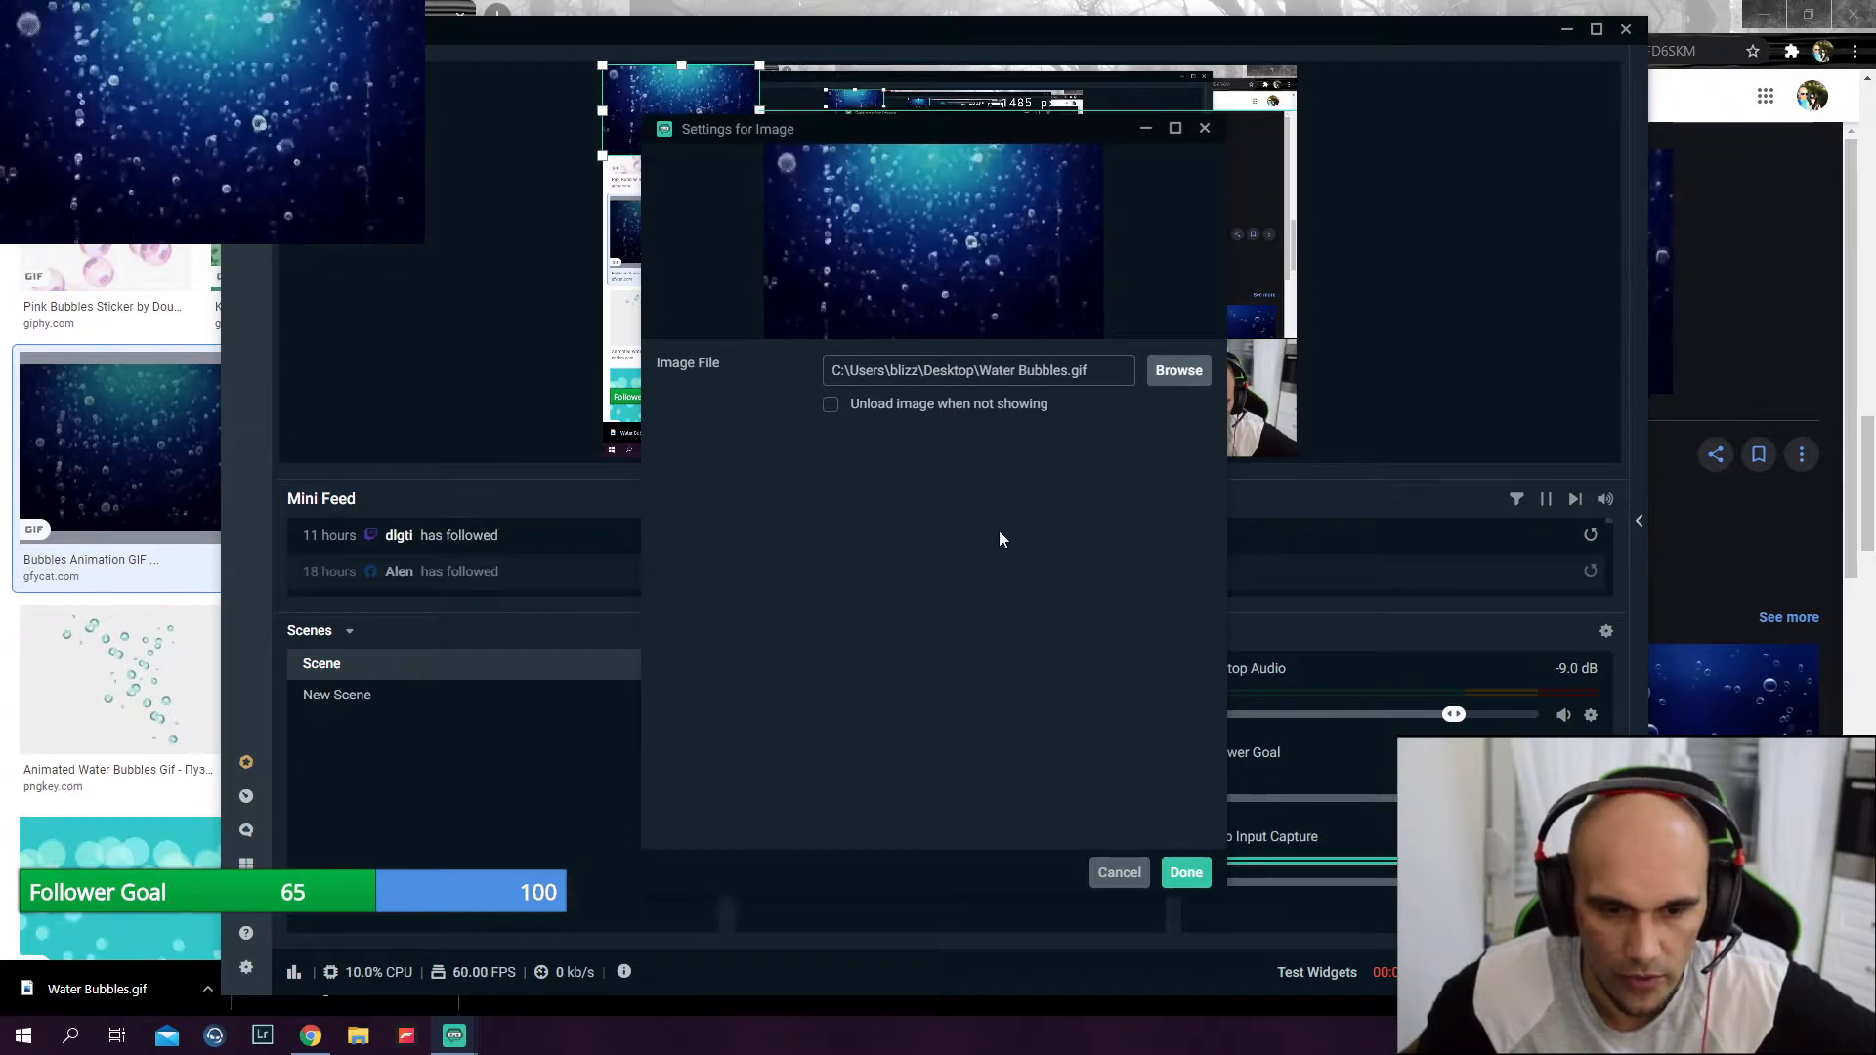
{"action": "left_click", "coordinate": [1188, 872]}
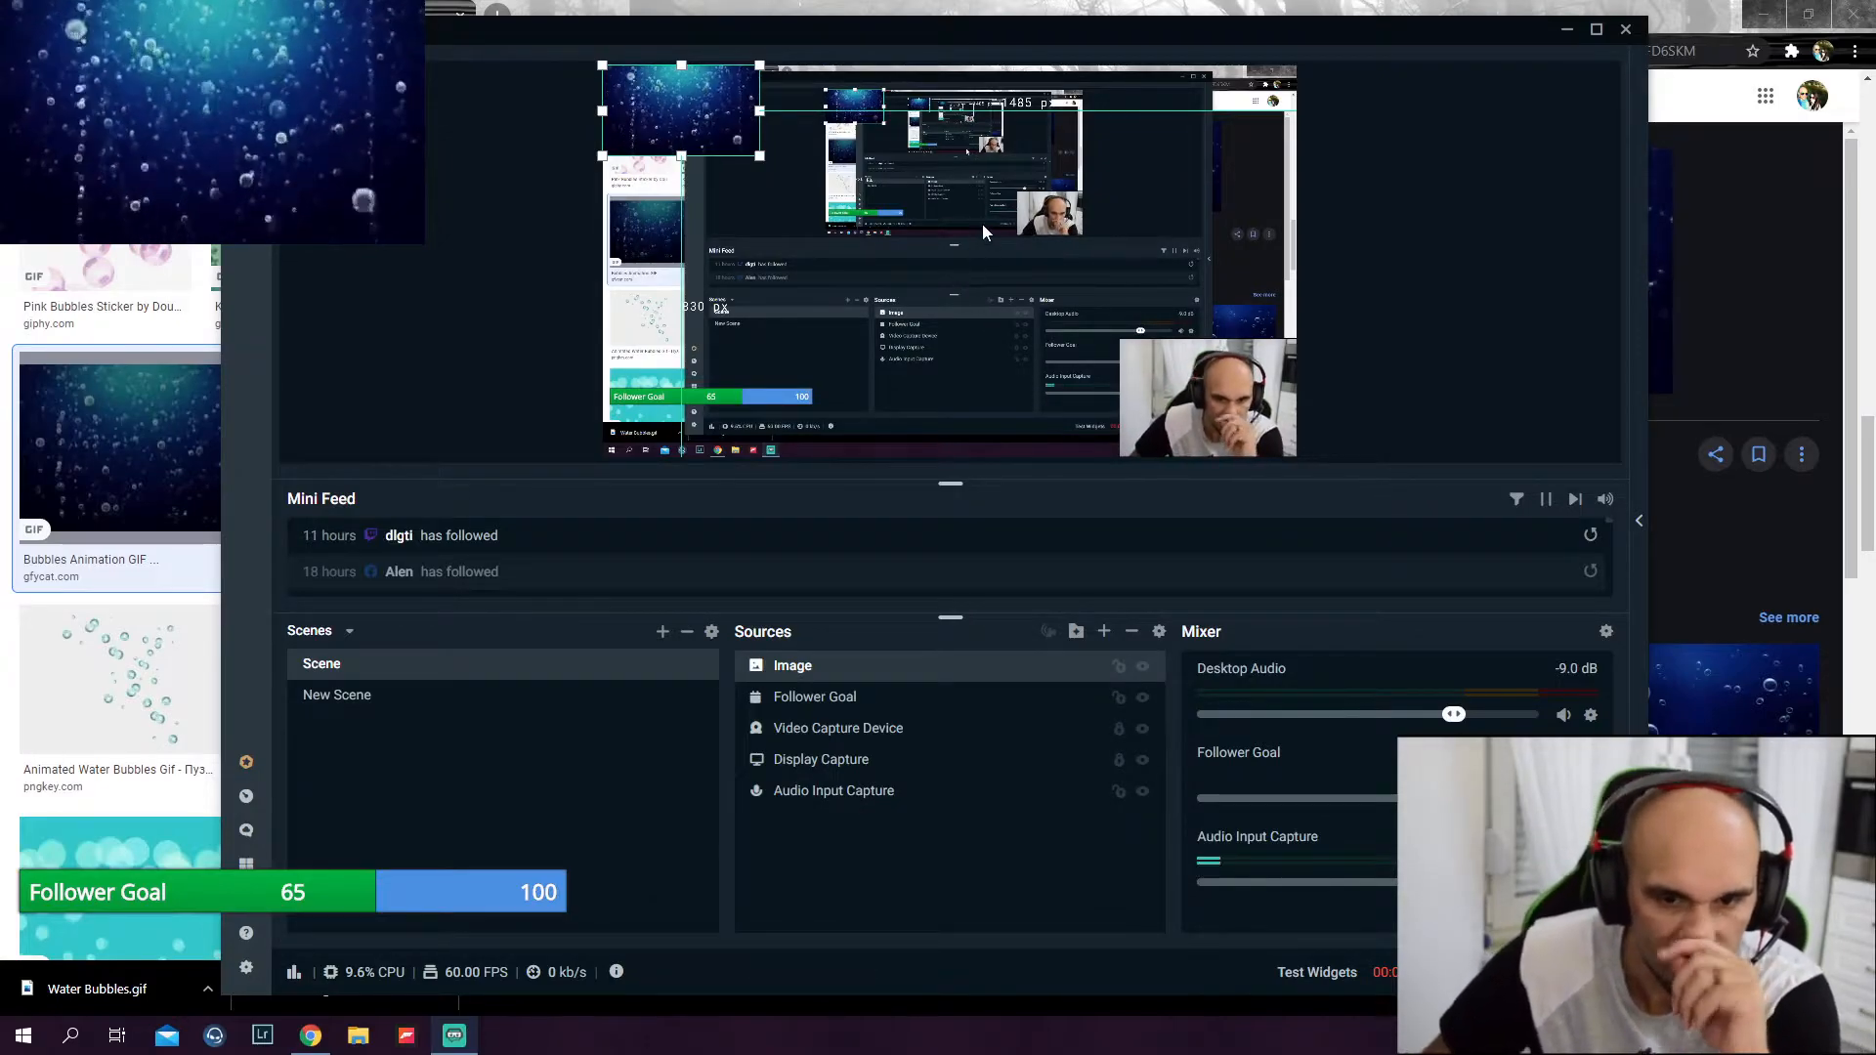
Move the bubbles image off the scene's corner, then enlarge the Follower Goal bar and place it at the canvas's lower edge beside the webcam
{"action": "left_click_drag", "start_coordinate": [706, 114], "coordinate": [781, 152]}
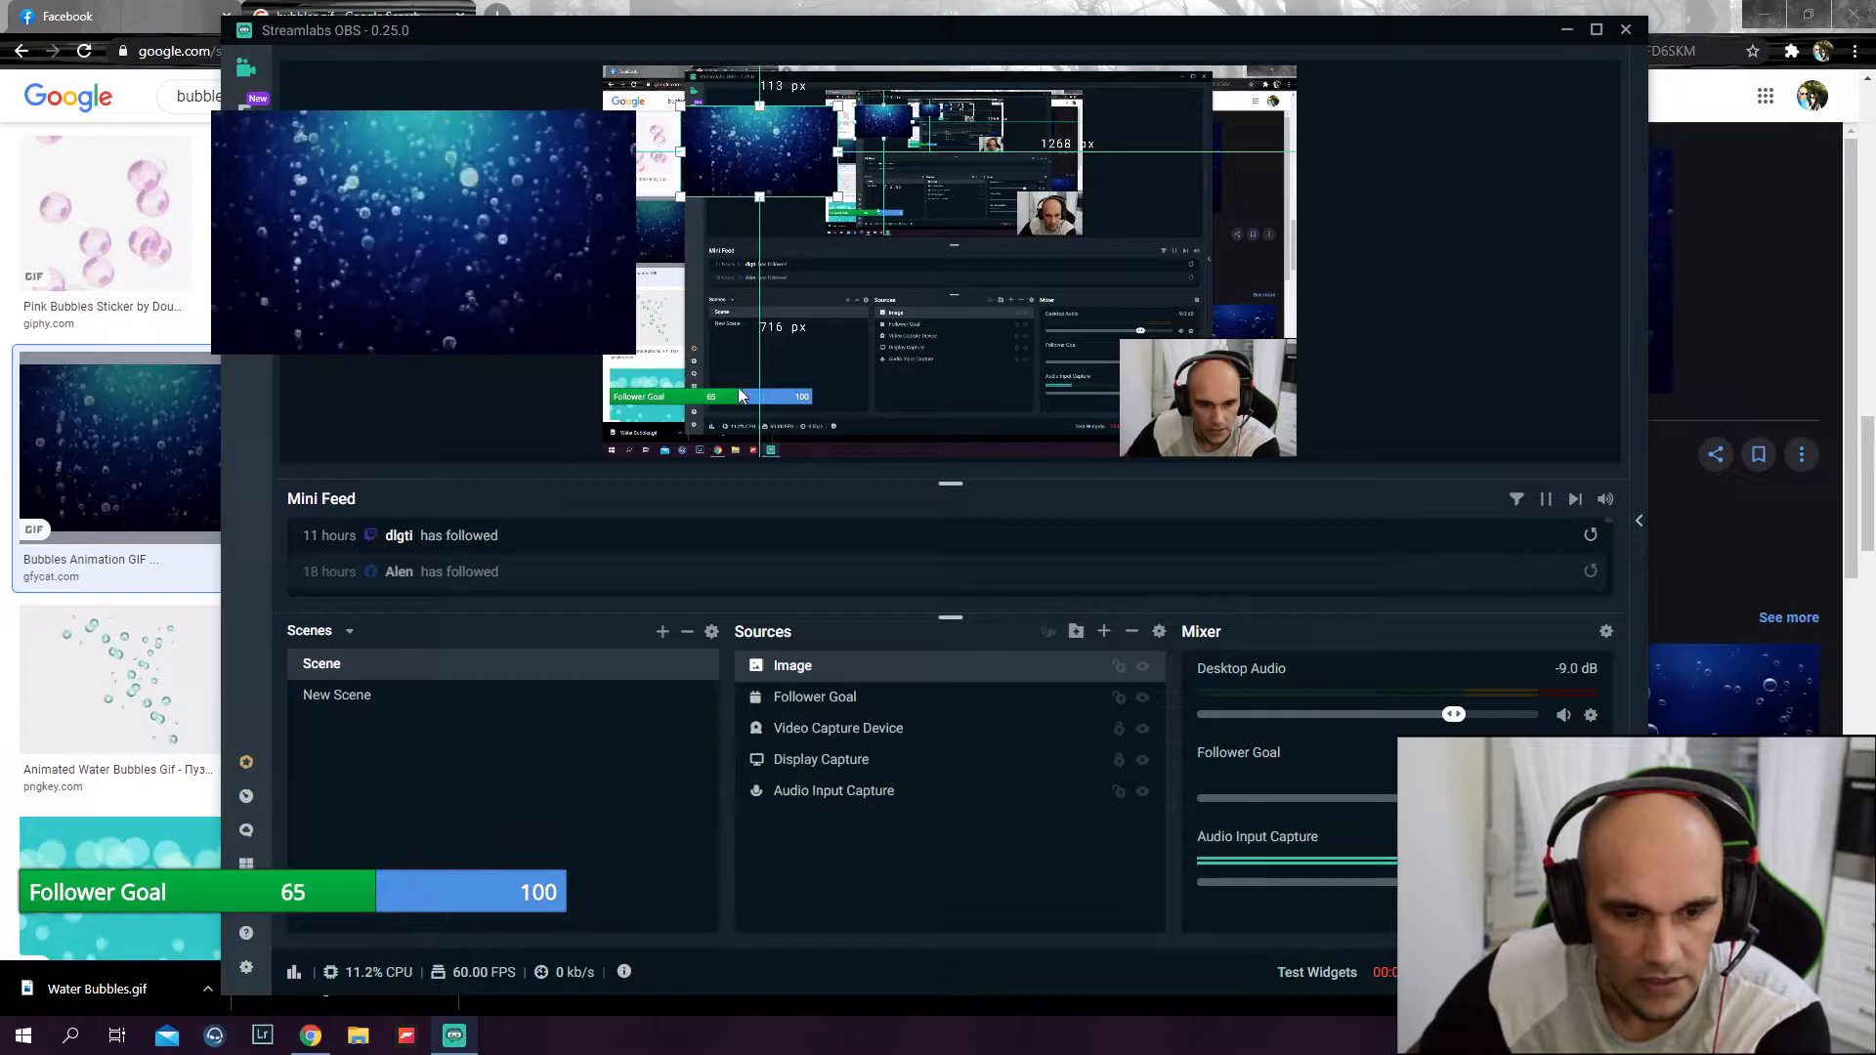
{"action": "left_click_drag", "start_coordinate": [708, 401], "coordinate": [1118, 308]}
{"action": "left_click_drag", "start_coordinate": [991, 327], "coordinate": [980, 451]}
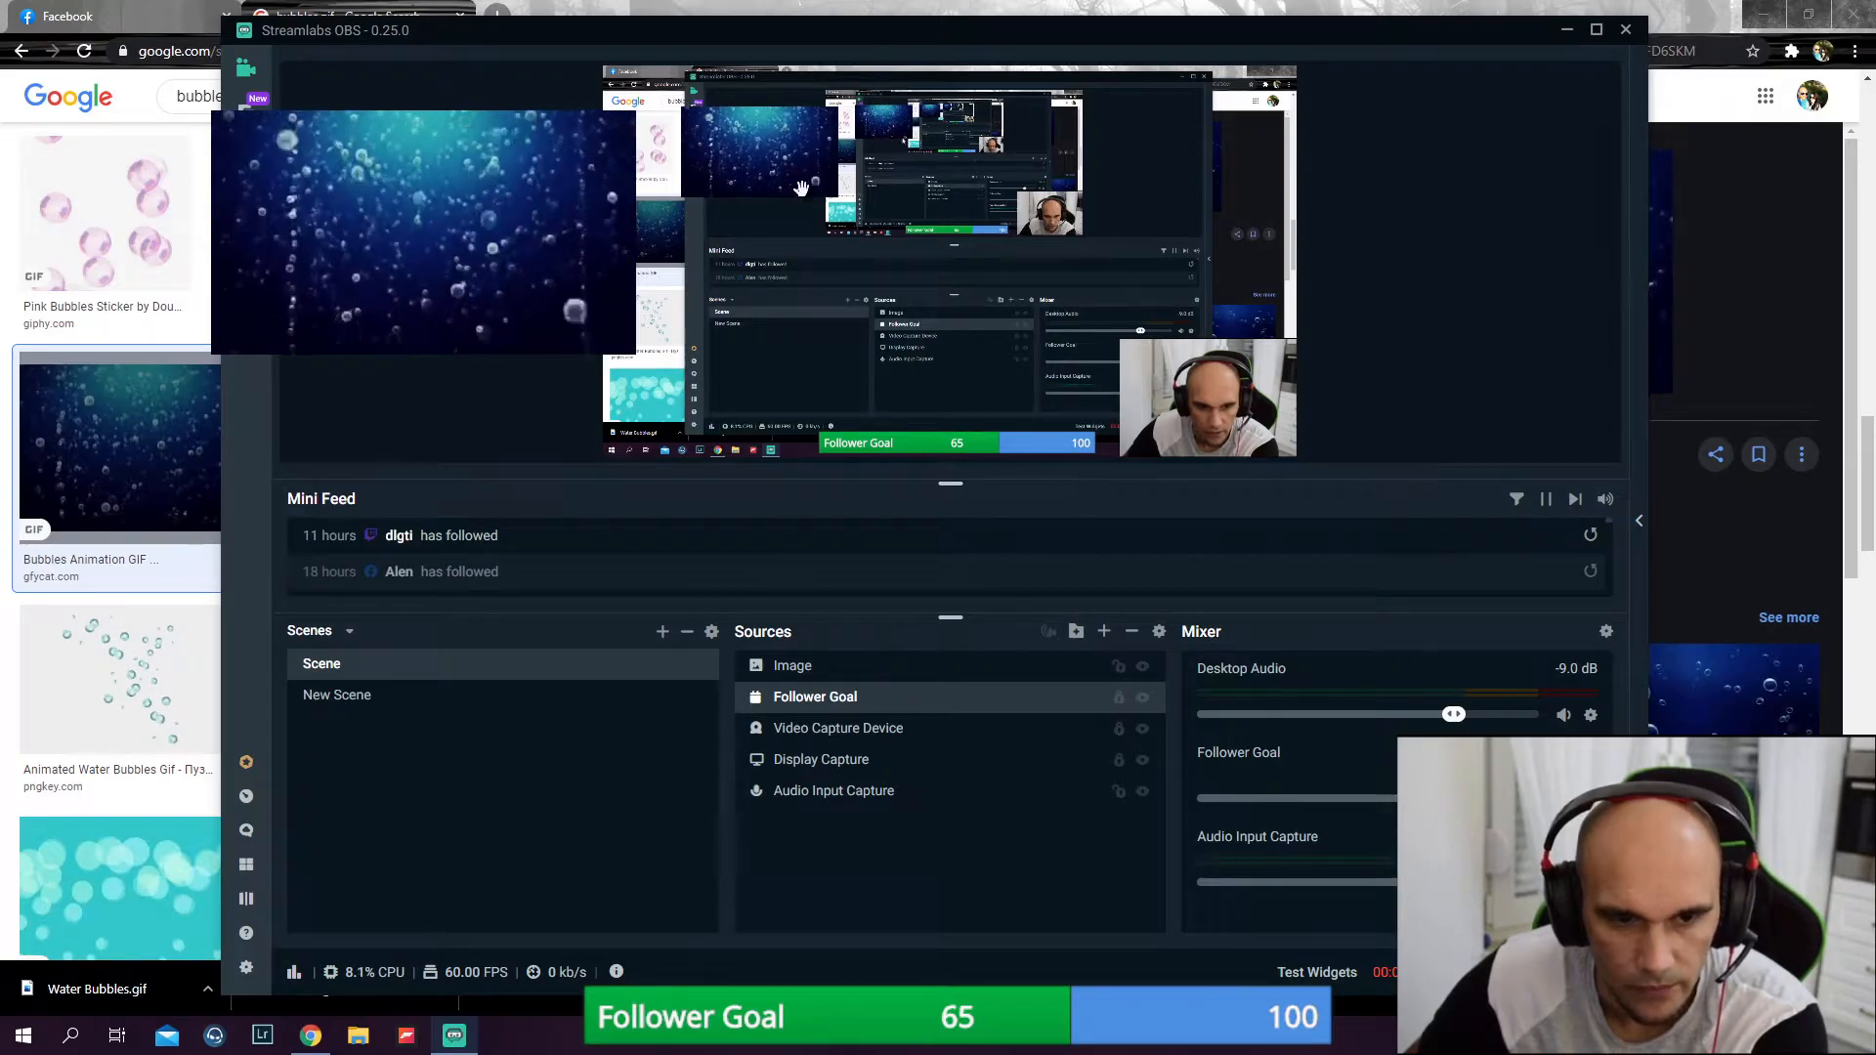
Move the bubbles image over the Follower Goal bar and resize it to cover exactly the bar's area
{"action": "left_click_drag", "start_coordinate": [775, 154], "coordinate": [974, 353]}
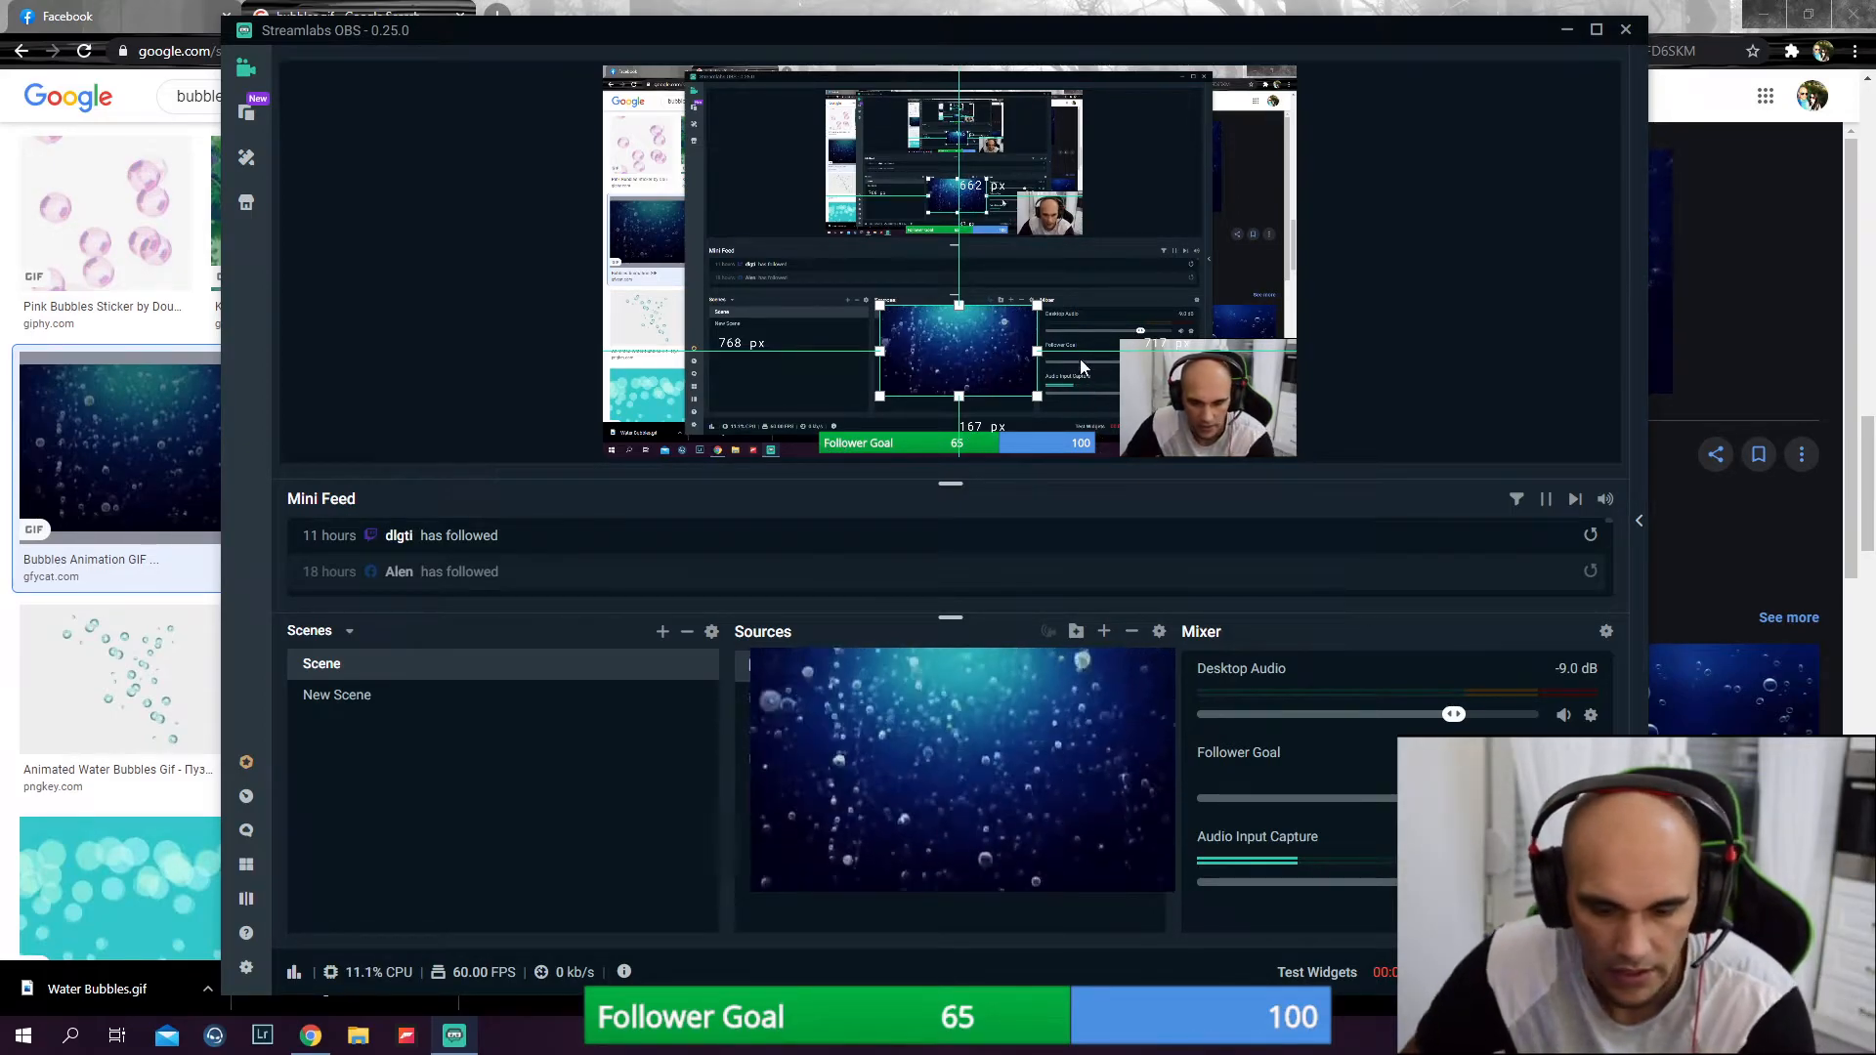
{"action": "left_click_drag", "start_coordinate": [982, 343], "coordinate": [1039, 396]}
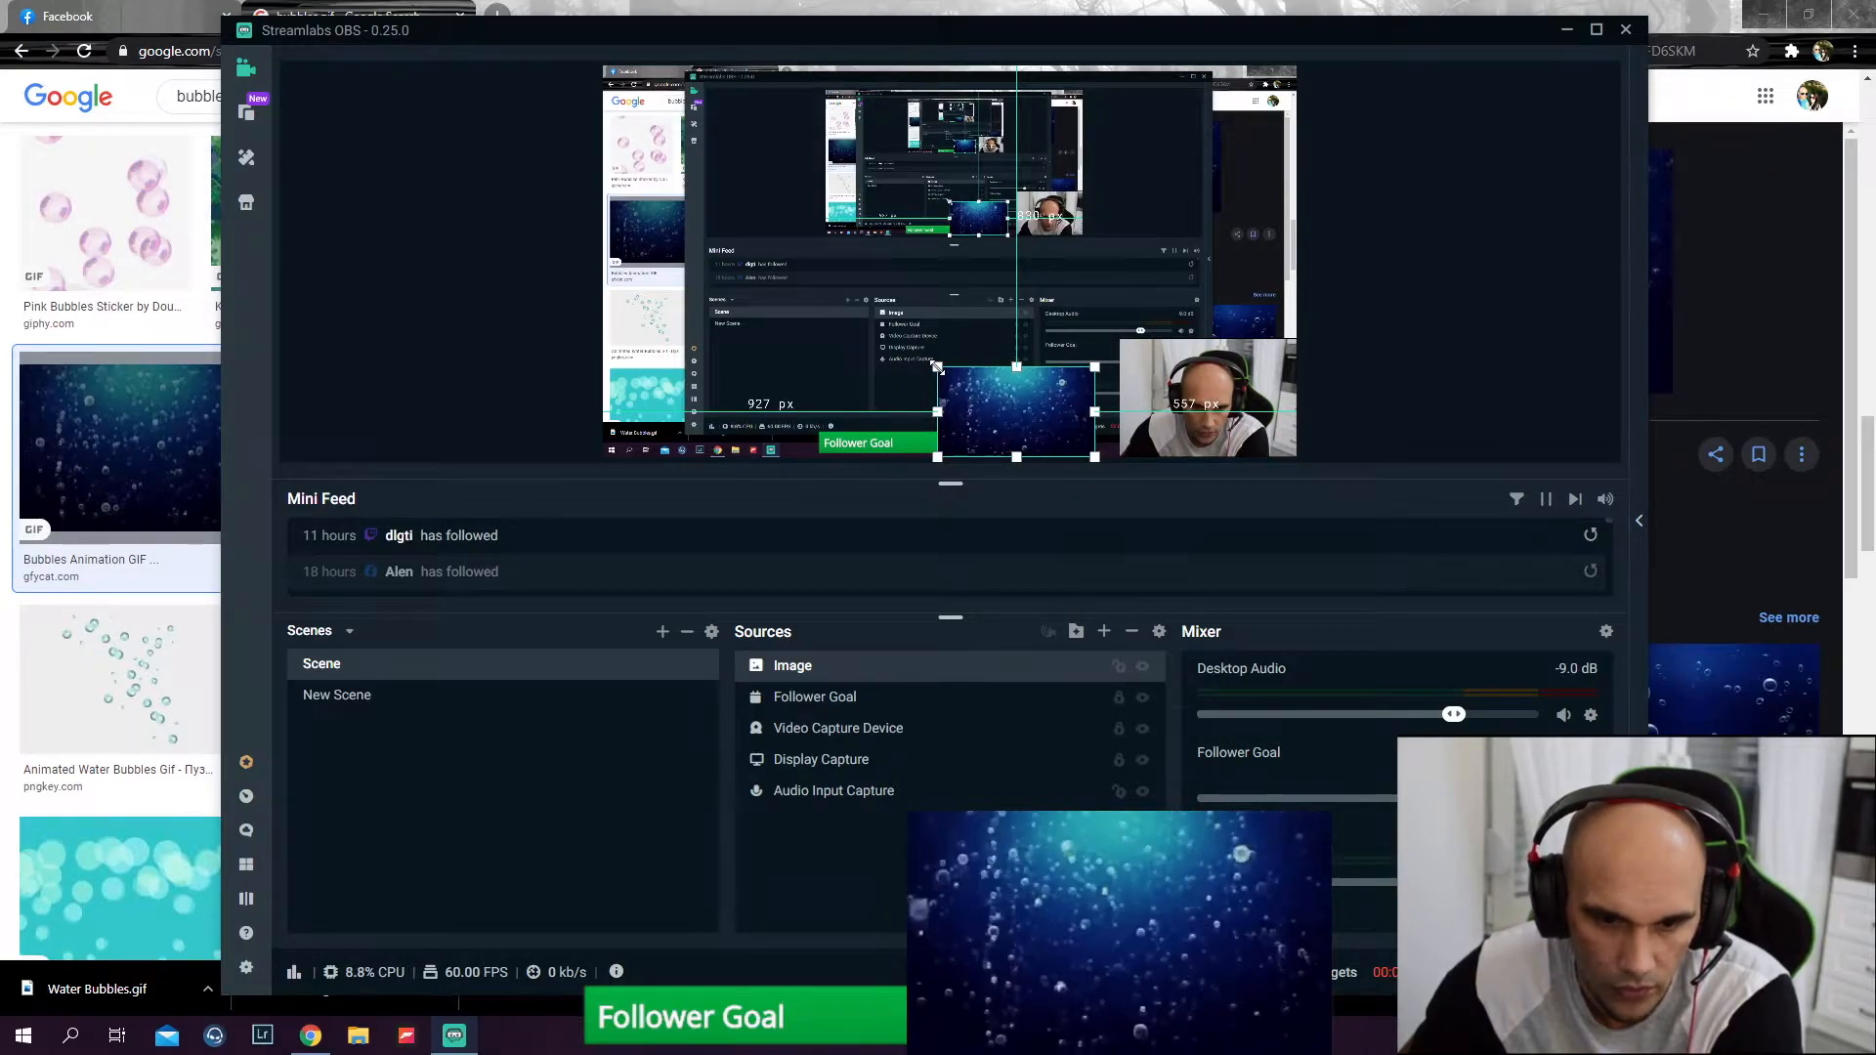
{"action": "left_click_drag", "start_coordinate": [935, 370], "coordinate": [843, 430]}
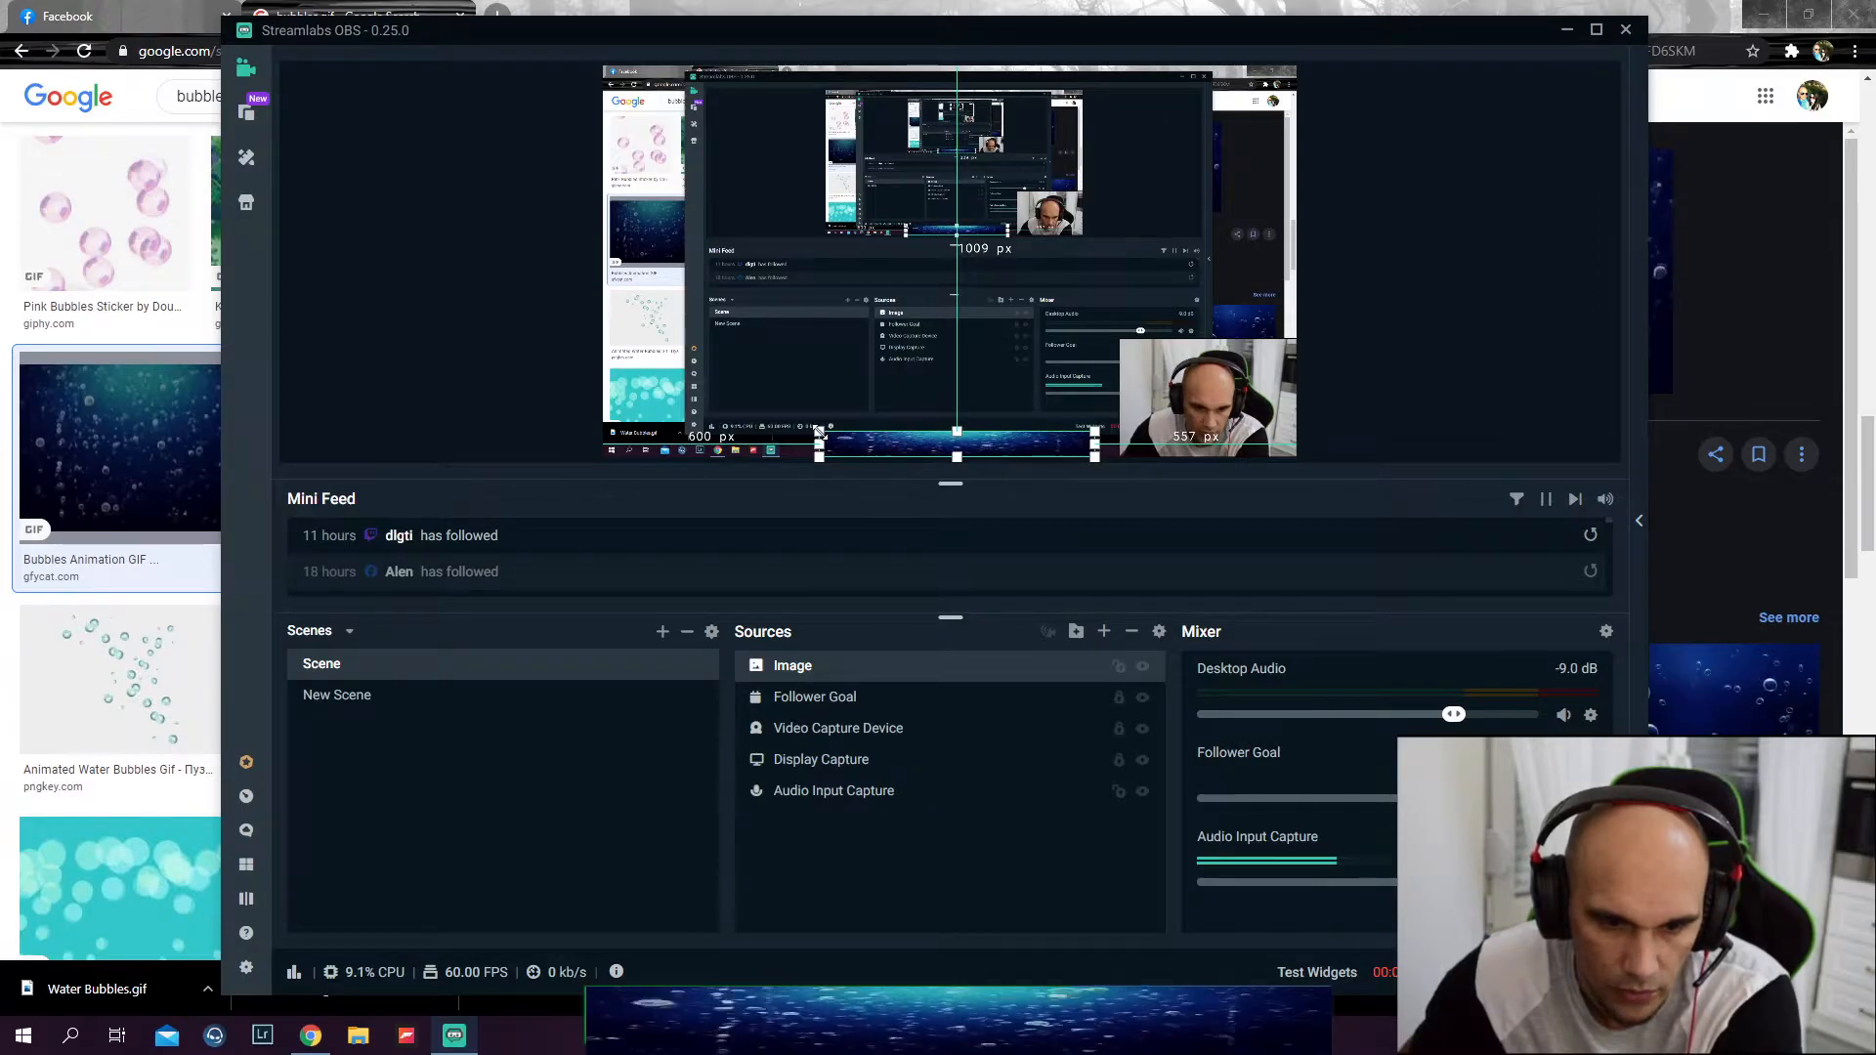
Reorder the sources so Follower Goal sits above Image, and lock the Image source
{"action": "left_click", "coordinate": [1121, 669]}
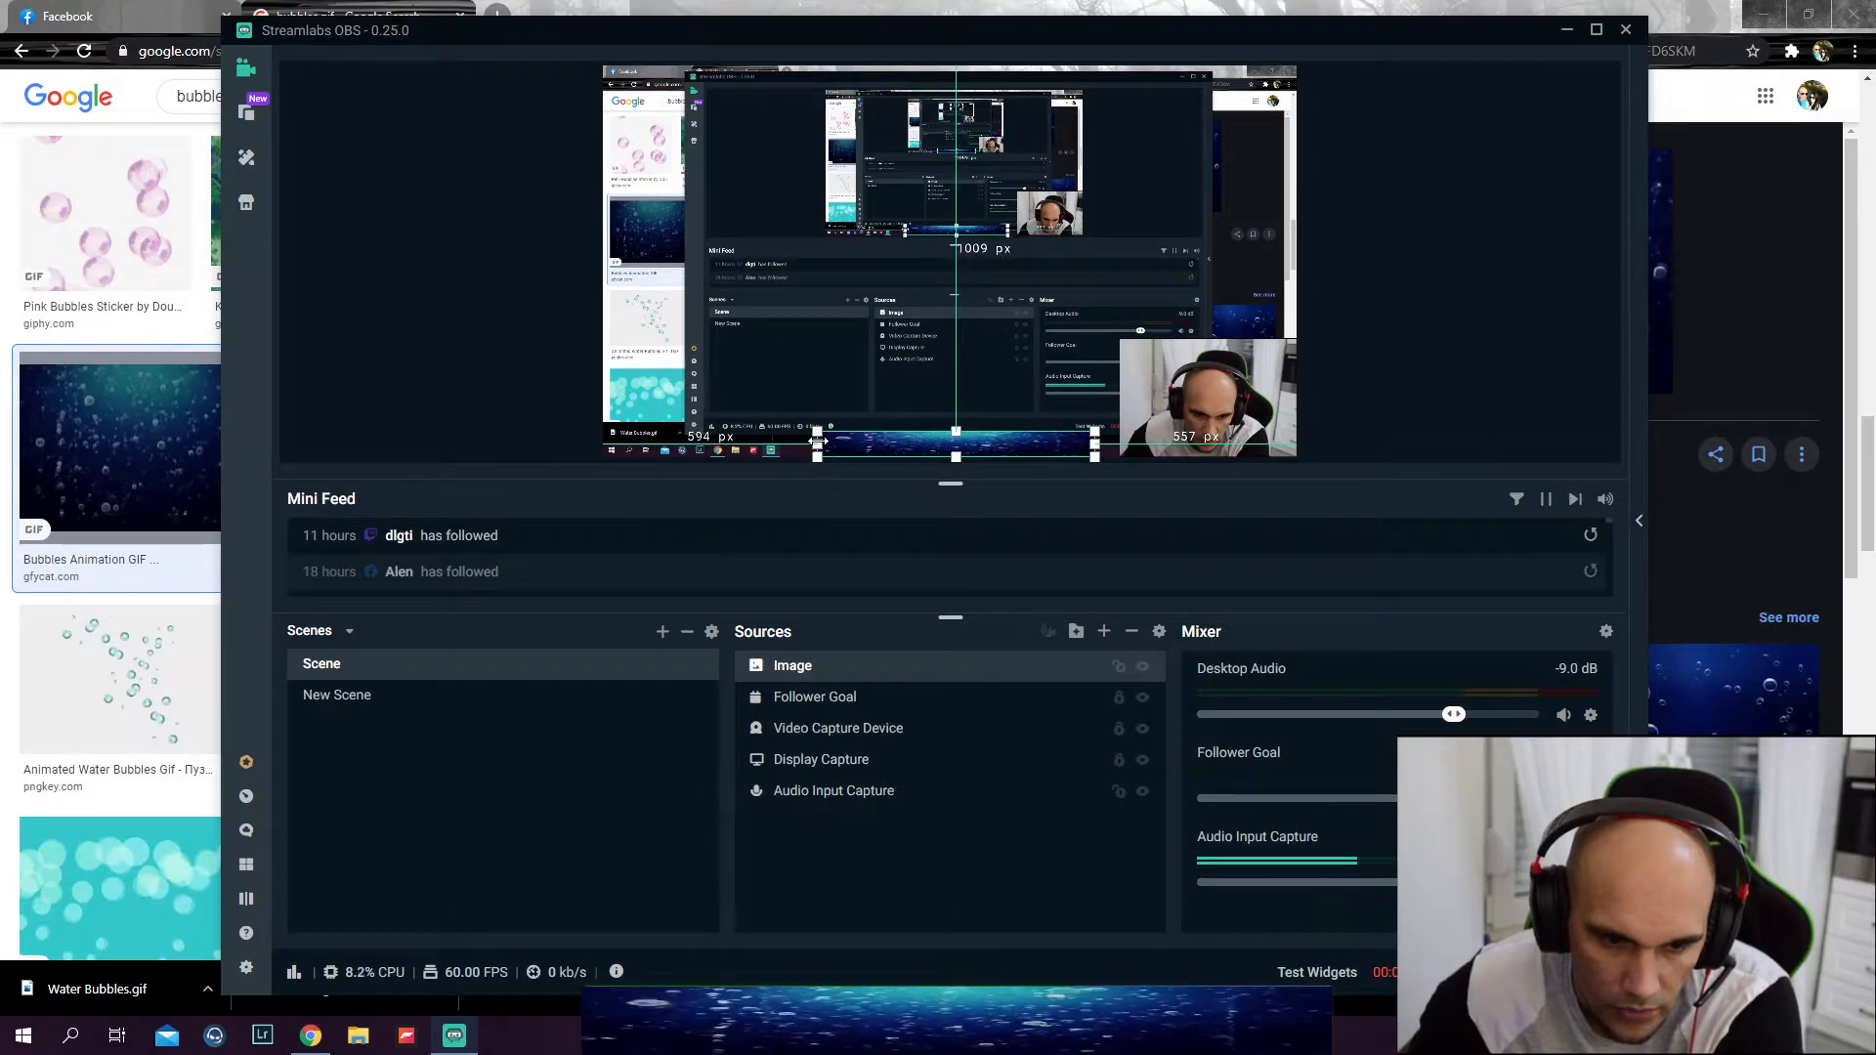
{"action": "left_click", "coordinate": [1119, 668]}
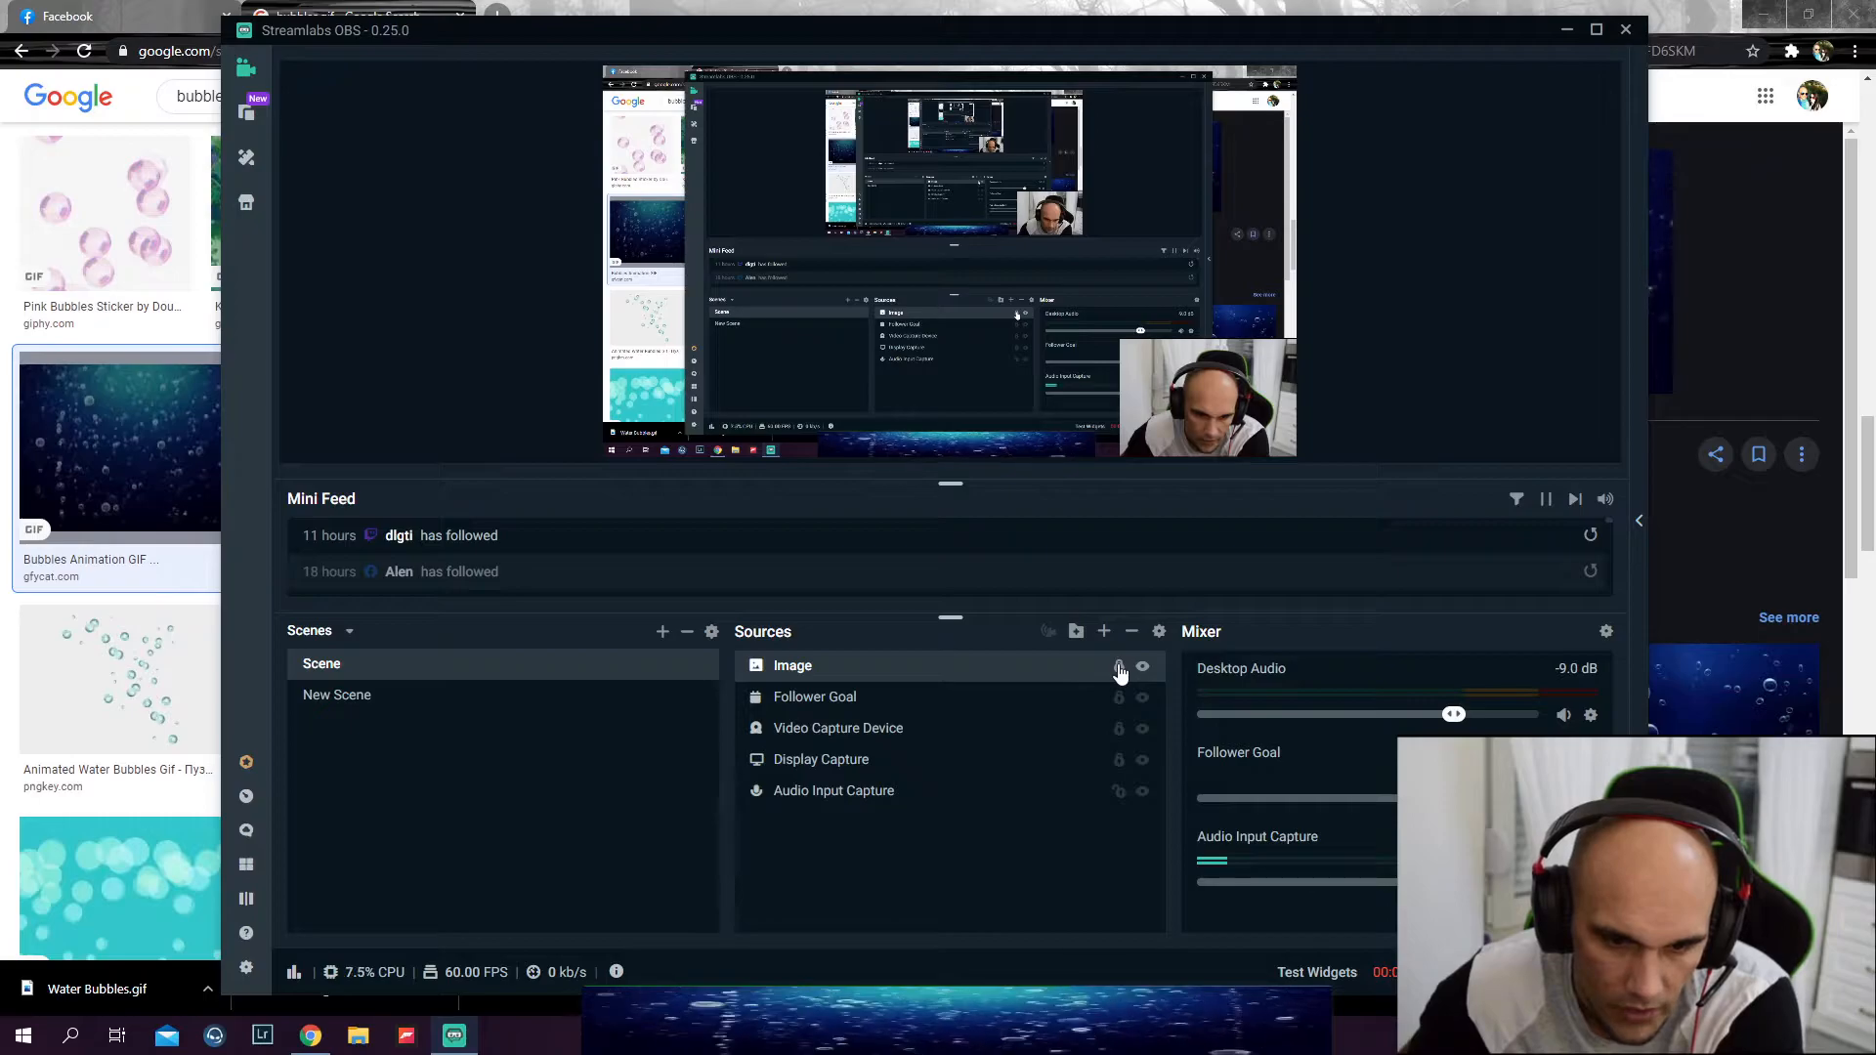
{"action": "left_click", "coordinate": [1119, 668]}
{"action": "left_click_drag", "start_coordinate": [823, 703], "coordinate": [858, 677]}
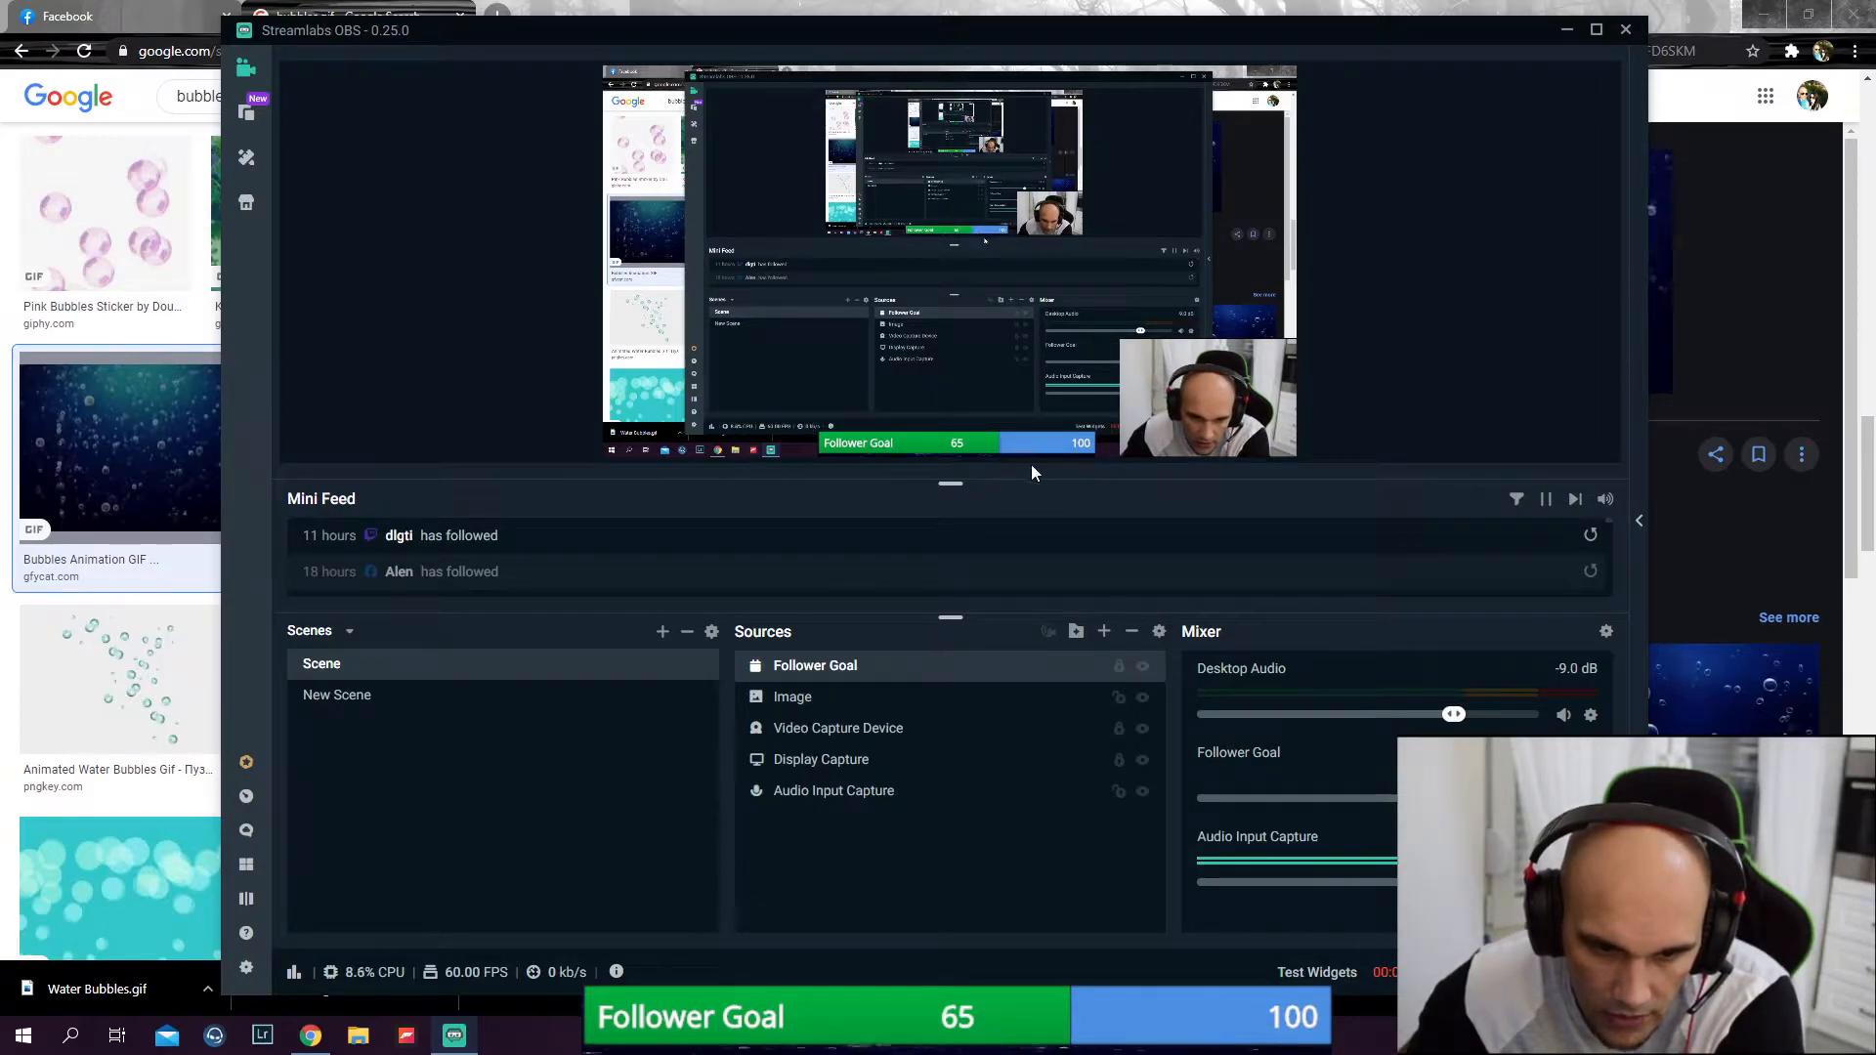
{"action": "left_click", "coordinate": [955, 700]}
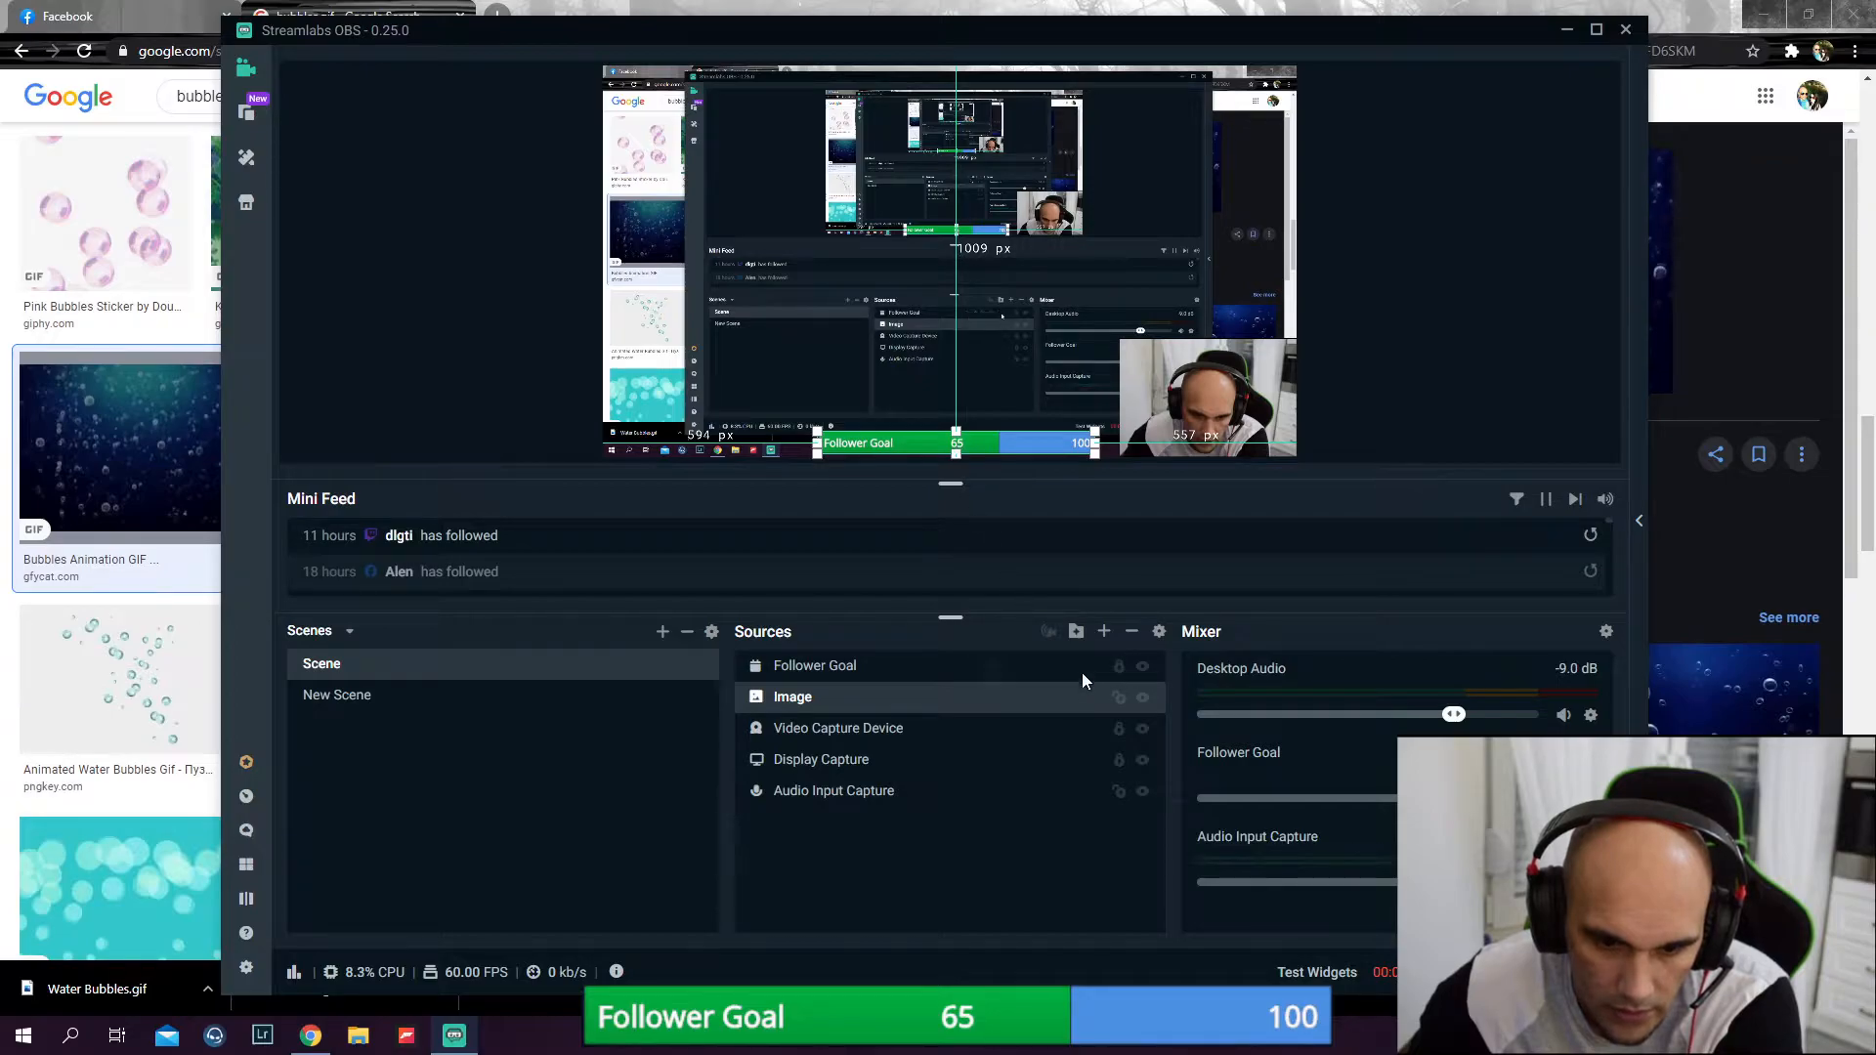
{"action": "left_click", "coordinate": [1118, 698]}
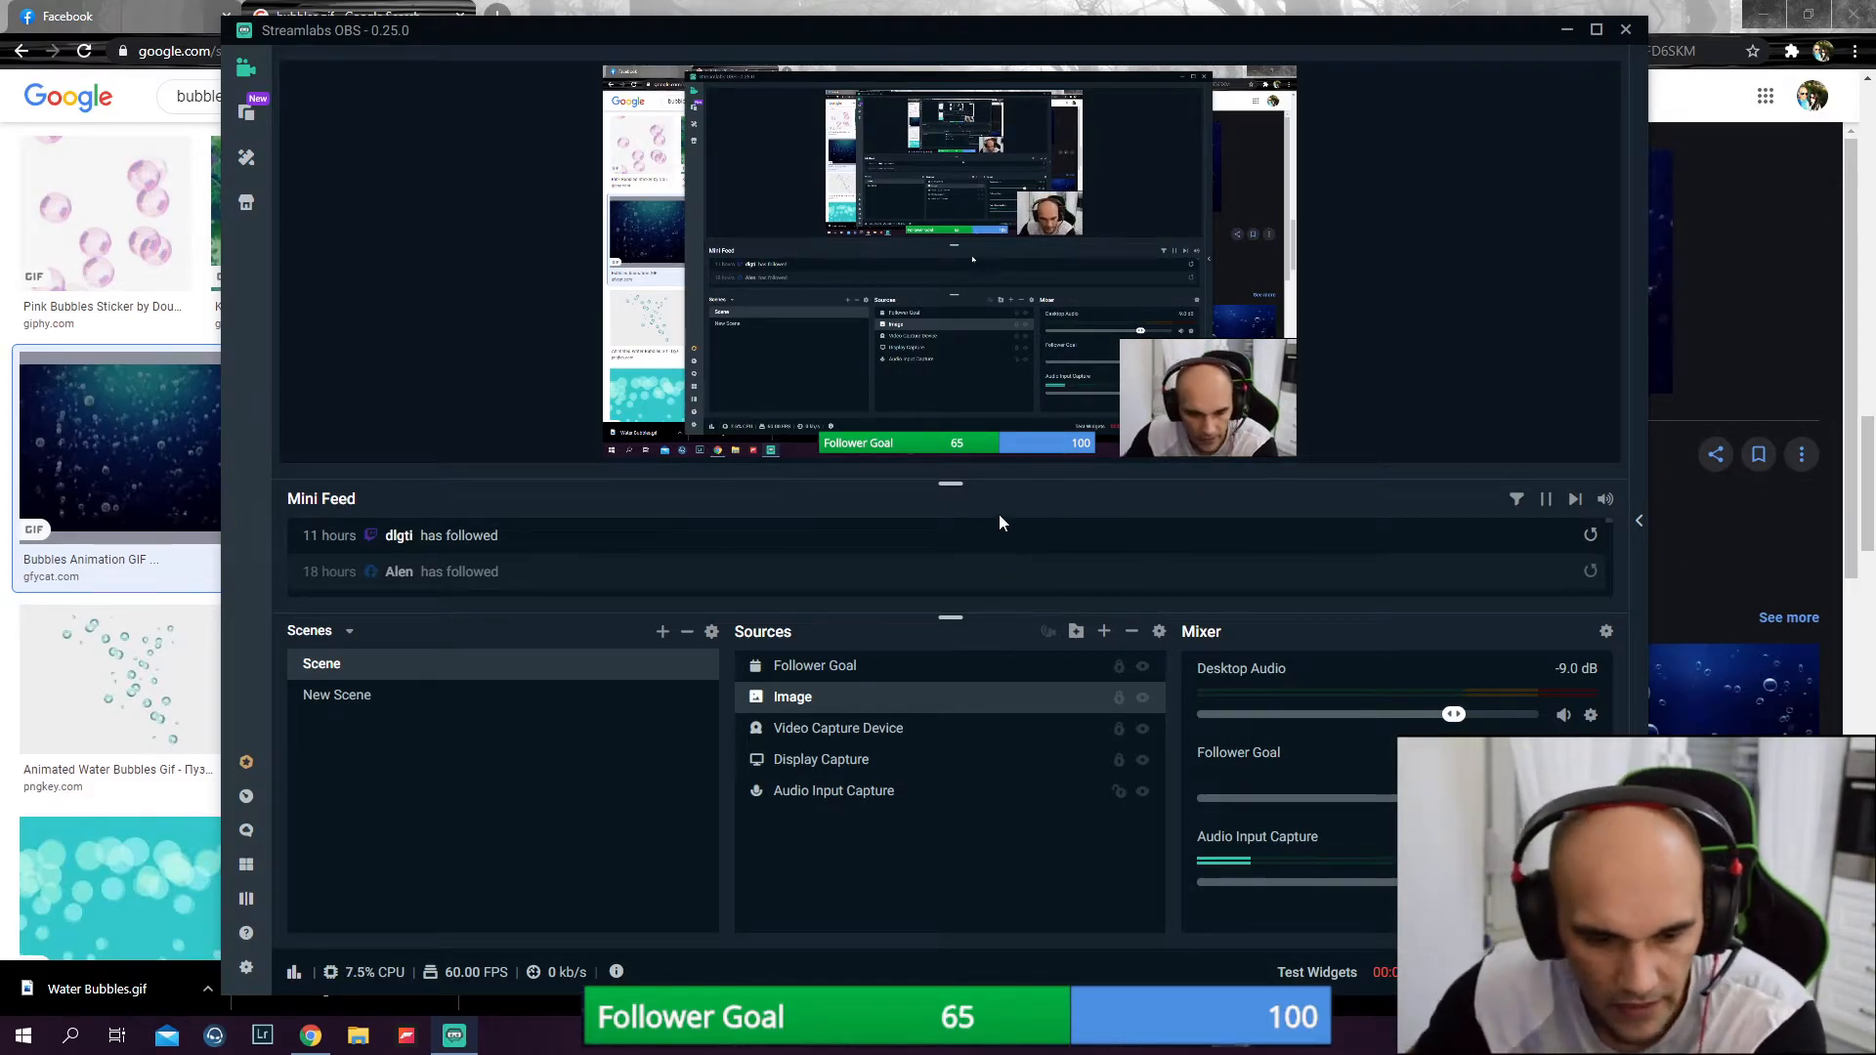
Add a Color Key filter to the Follower Goal source
{"action": "left_click", "coordinate": [845, 677]}
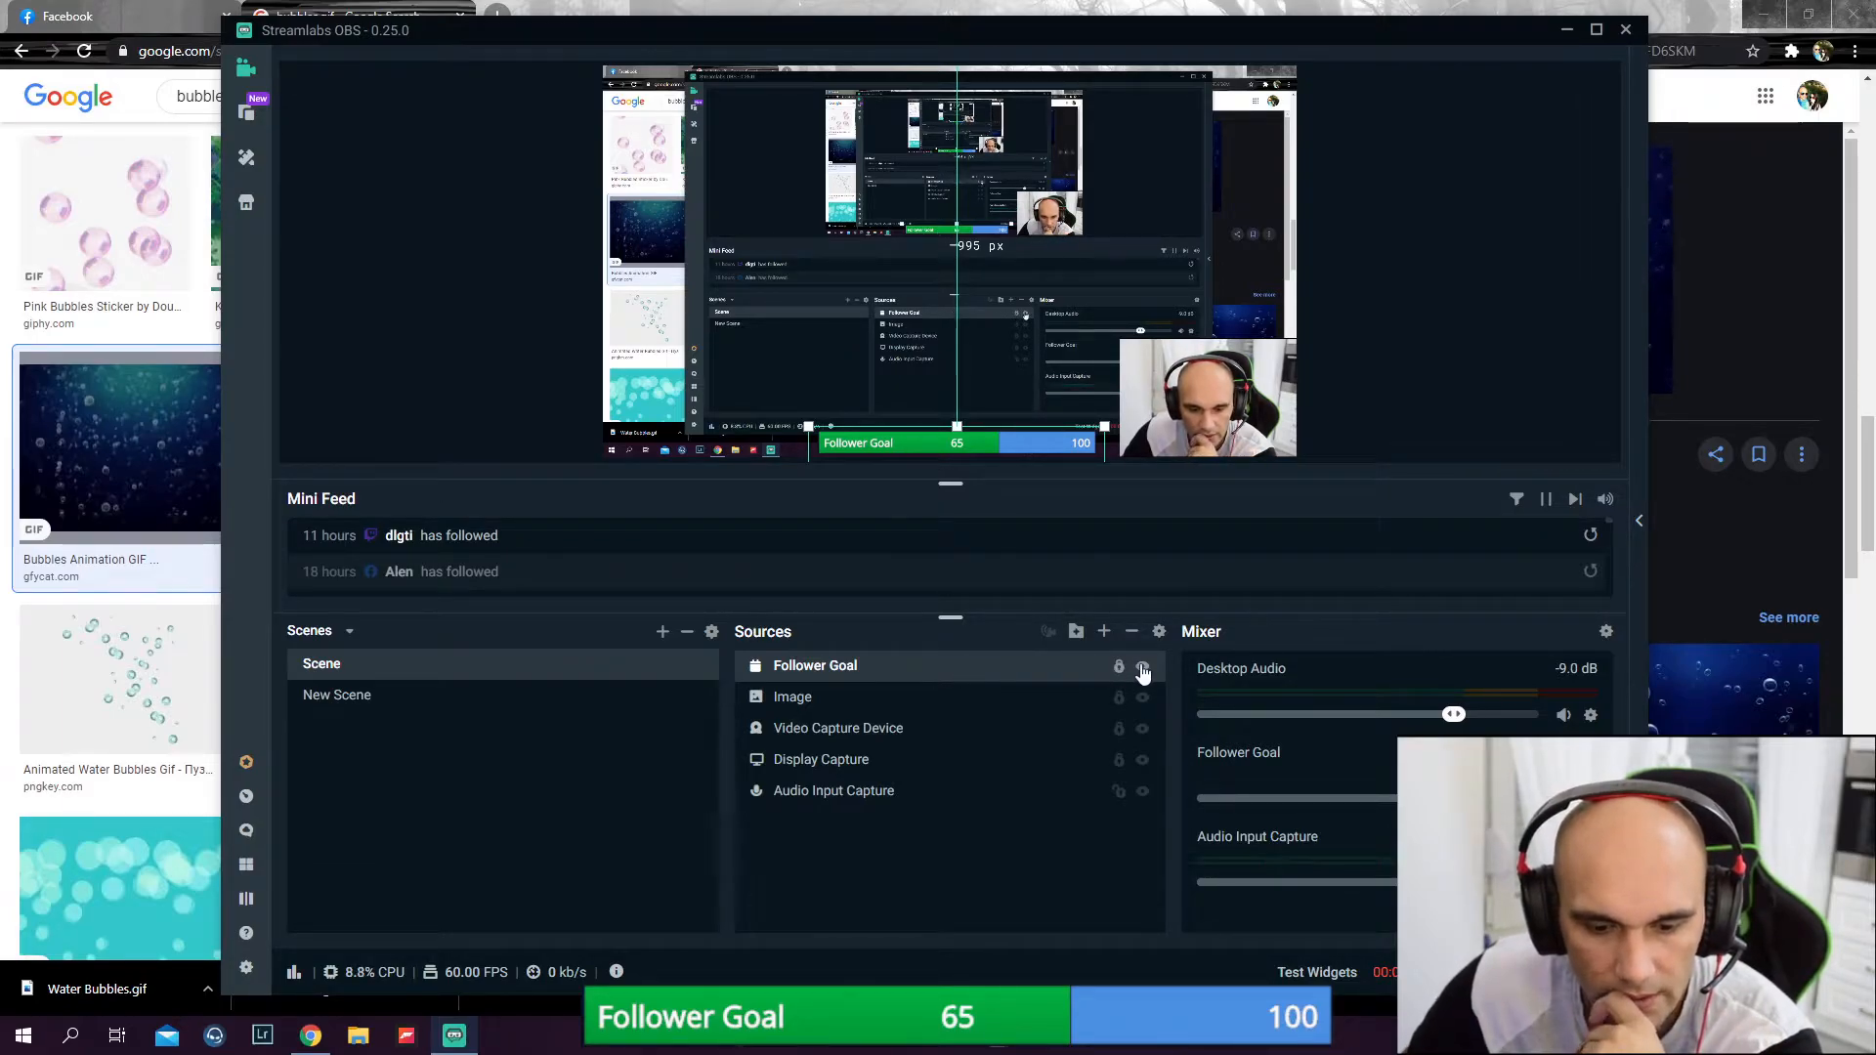
{"action": "right_click", "coordinate": [901, 676]}
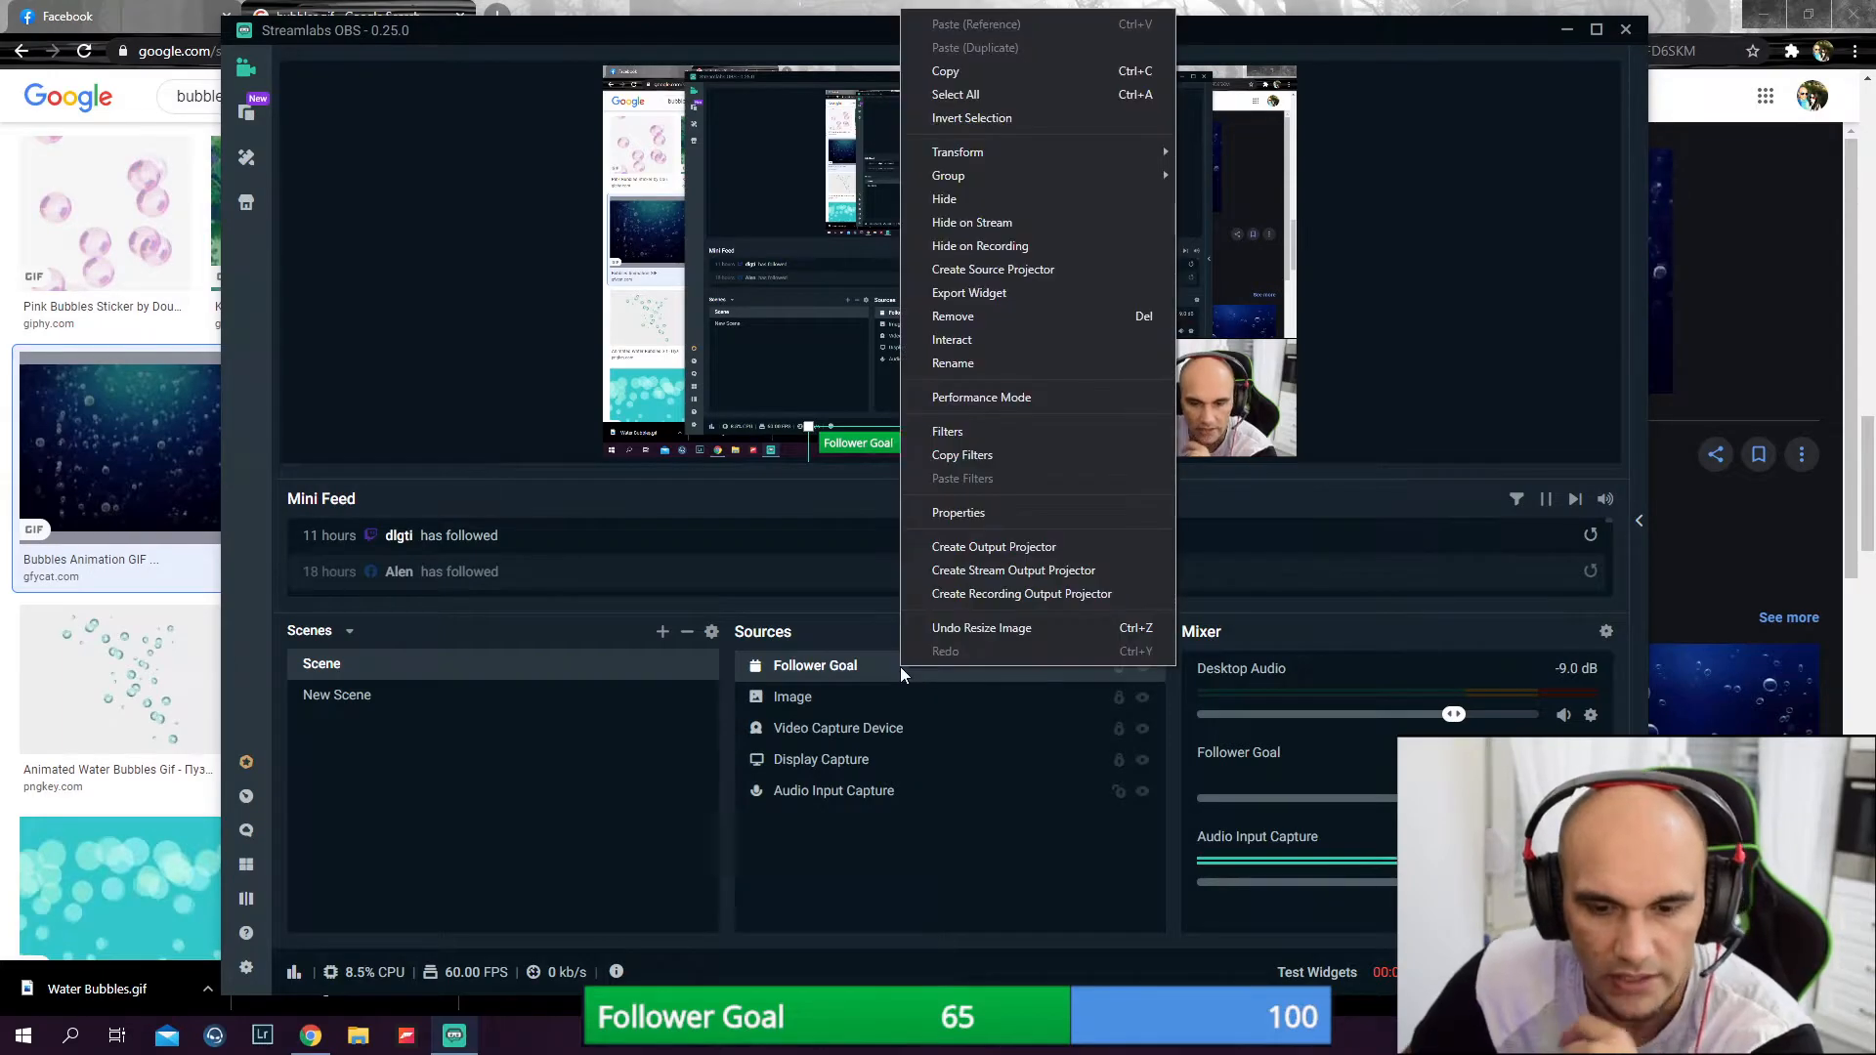
{"action": "left_click", "coordinate": [974, 436]}
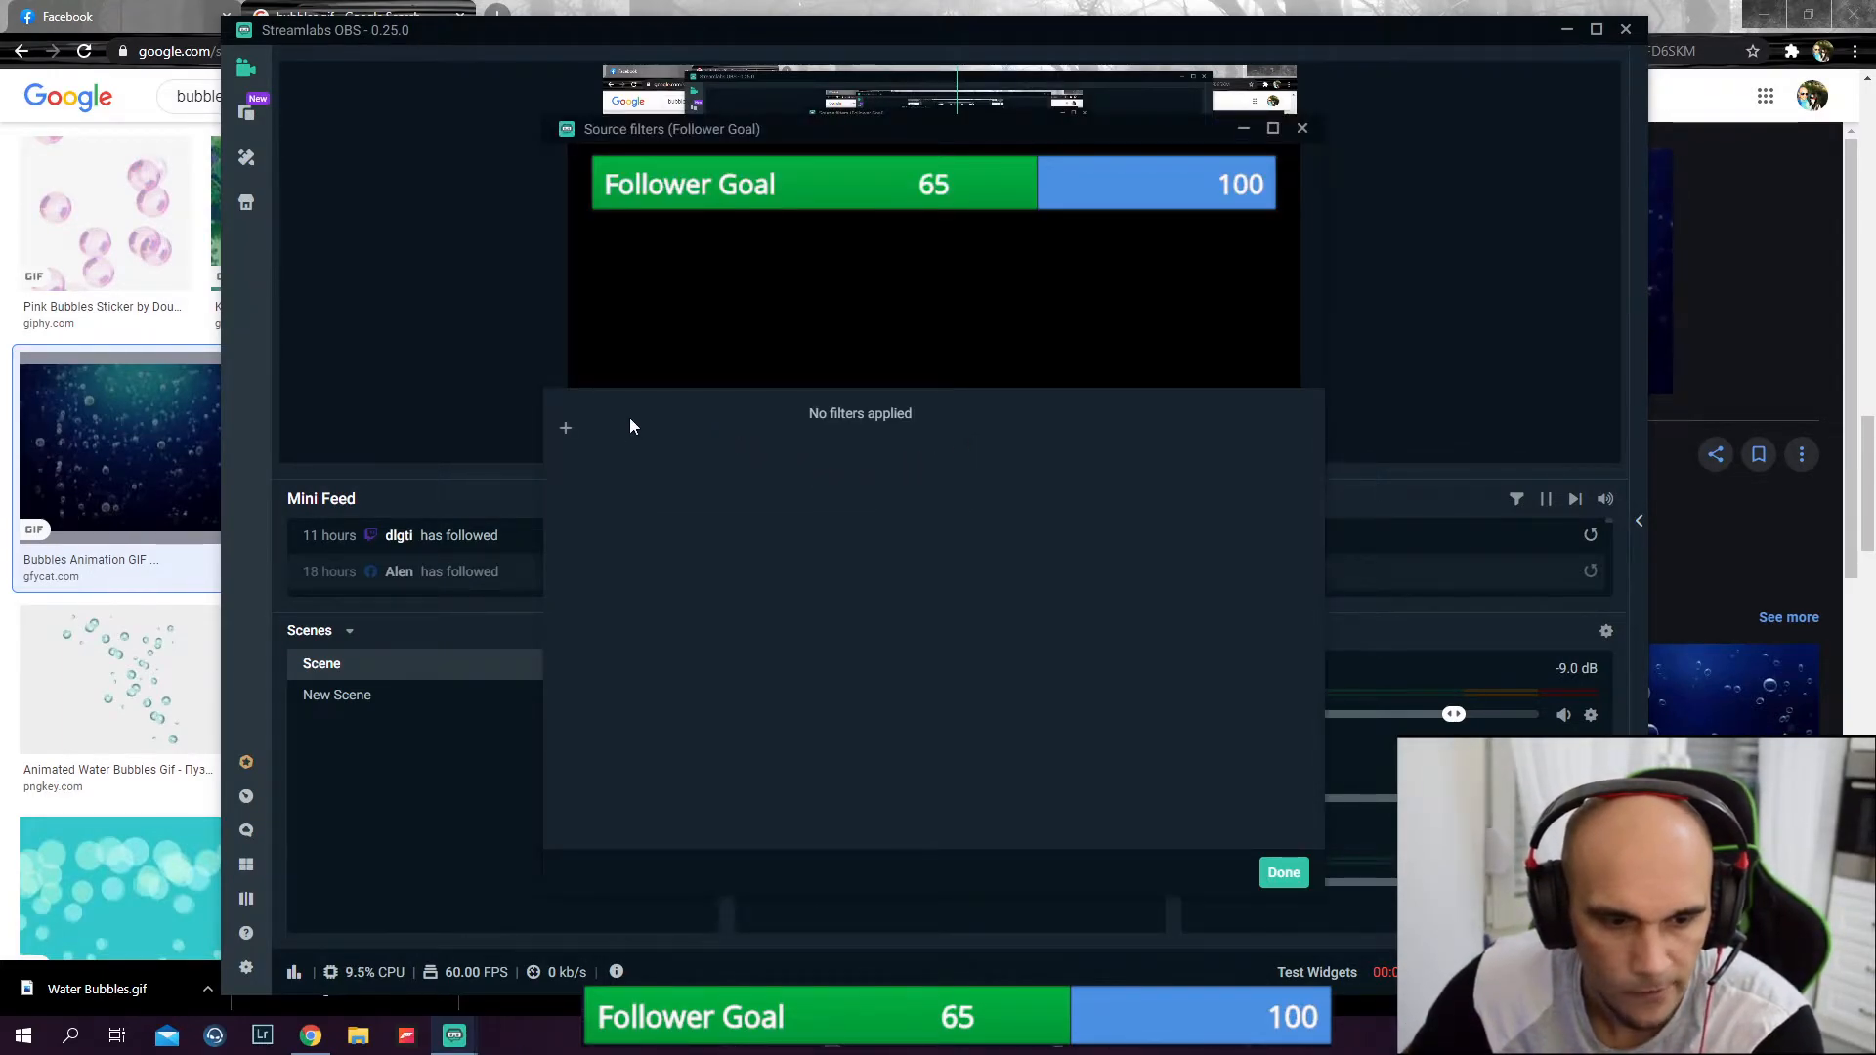
{"action": "left_click", "coordinate": [564, 428]}
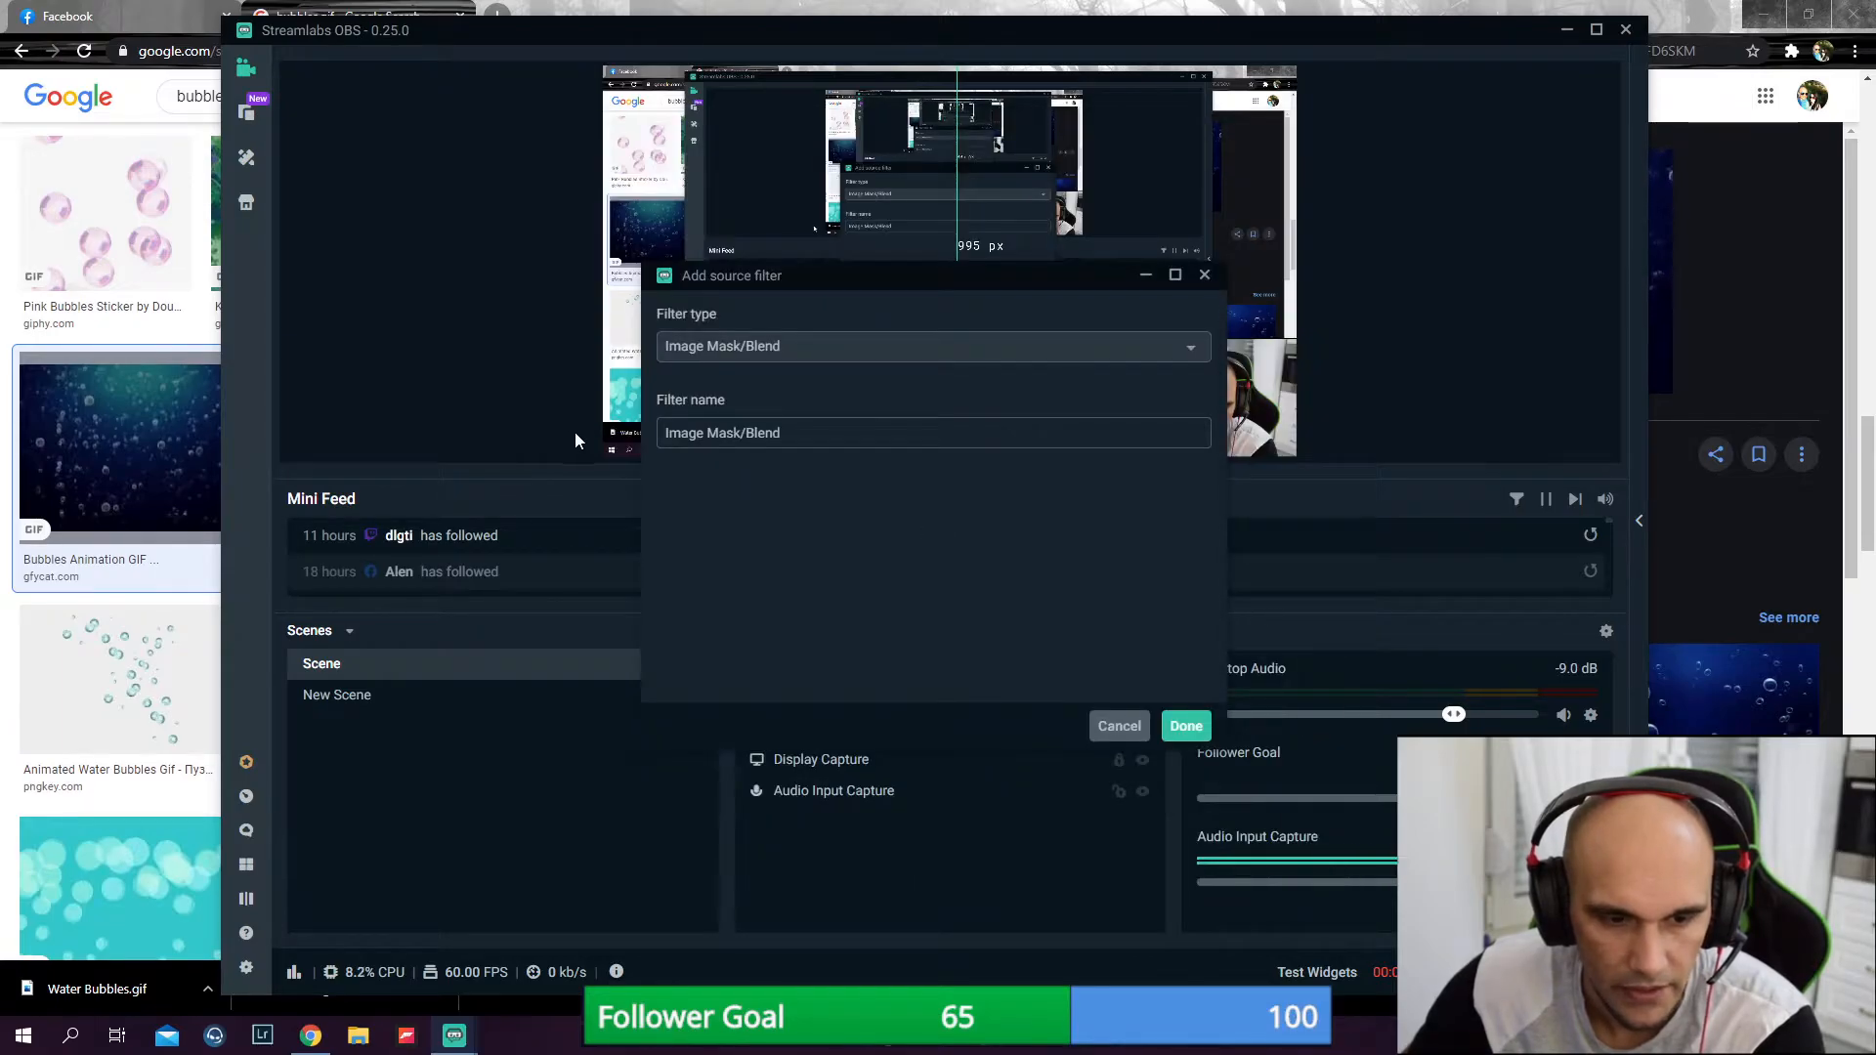
{"action": "left_click", "coordinate": [781, 351]}
{"action": "scroll", "coordinate": [728, 537], "scroll_direction": "down", "scroll_amount": 3}
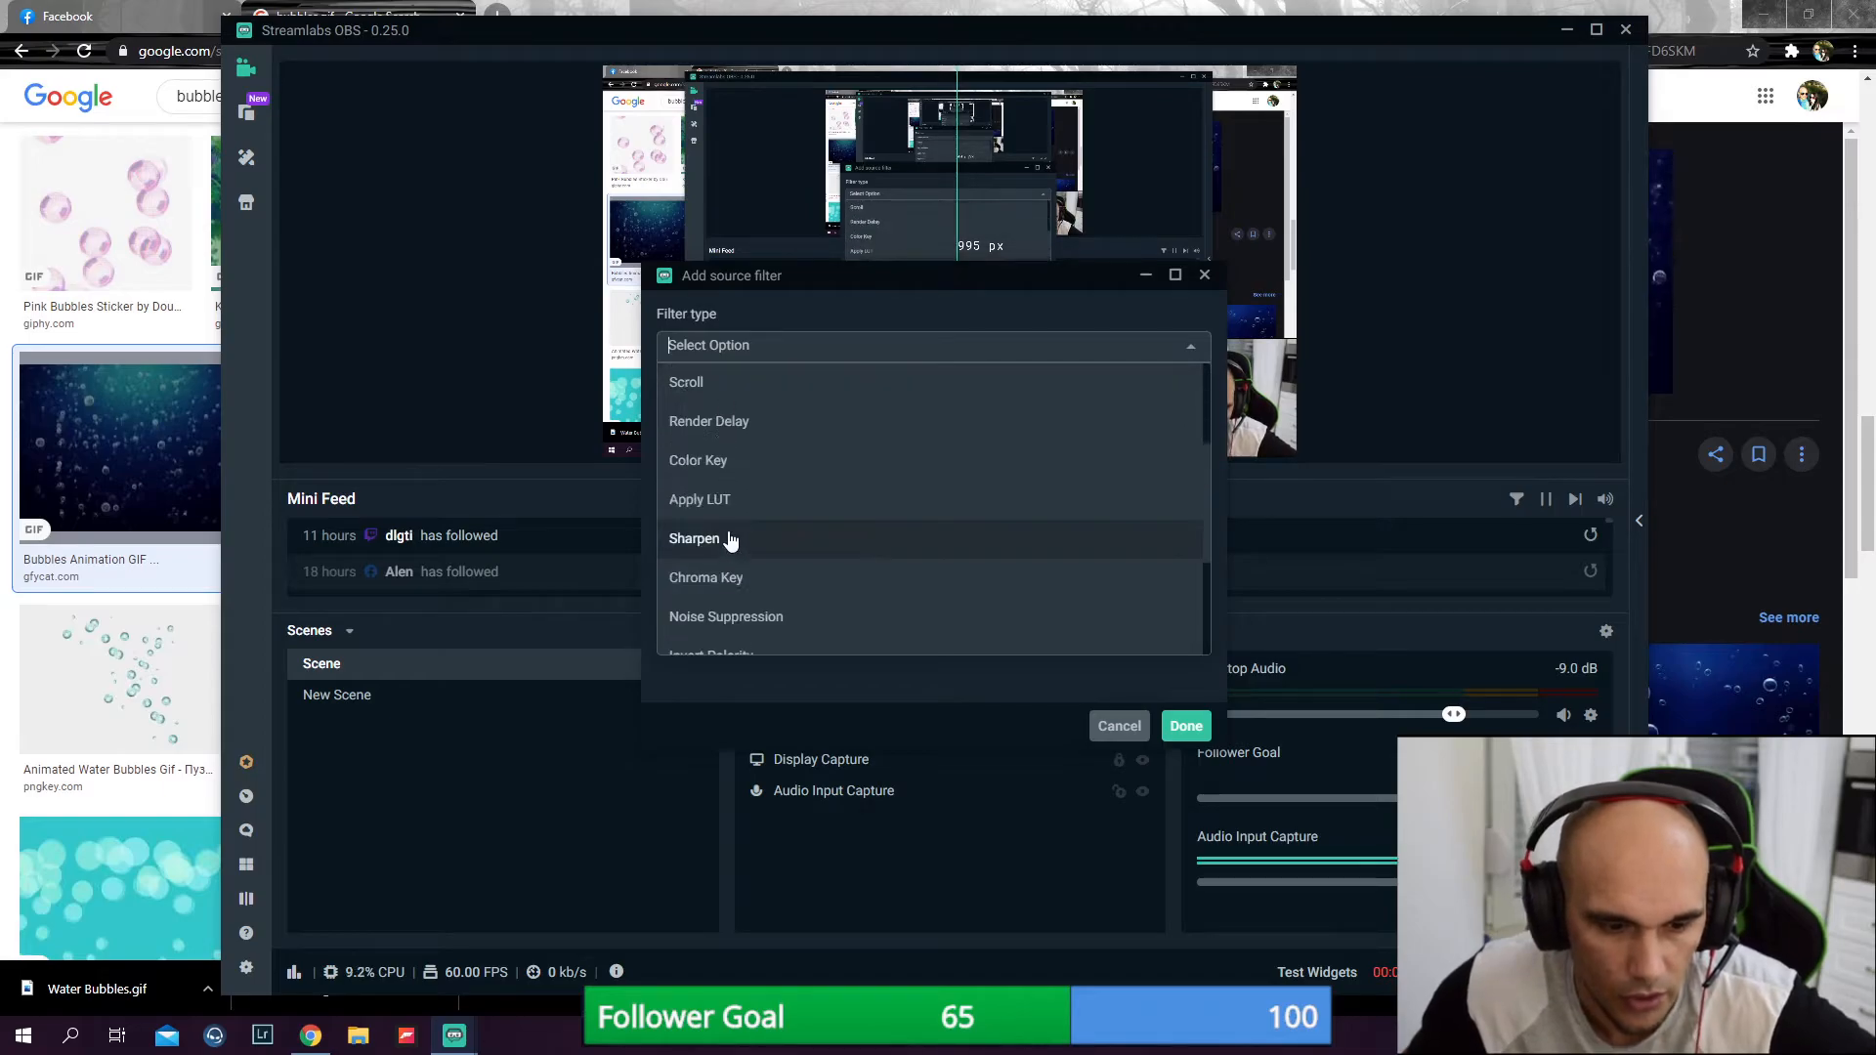
{"action": "left_click", "coordinate": [720, 461]}
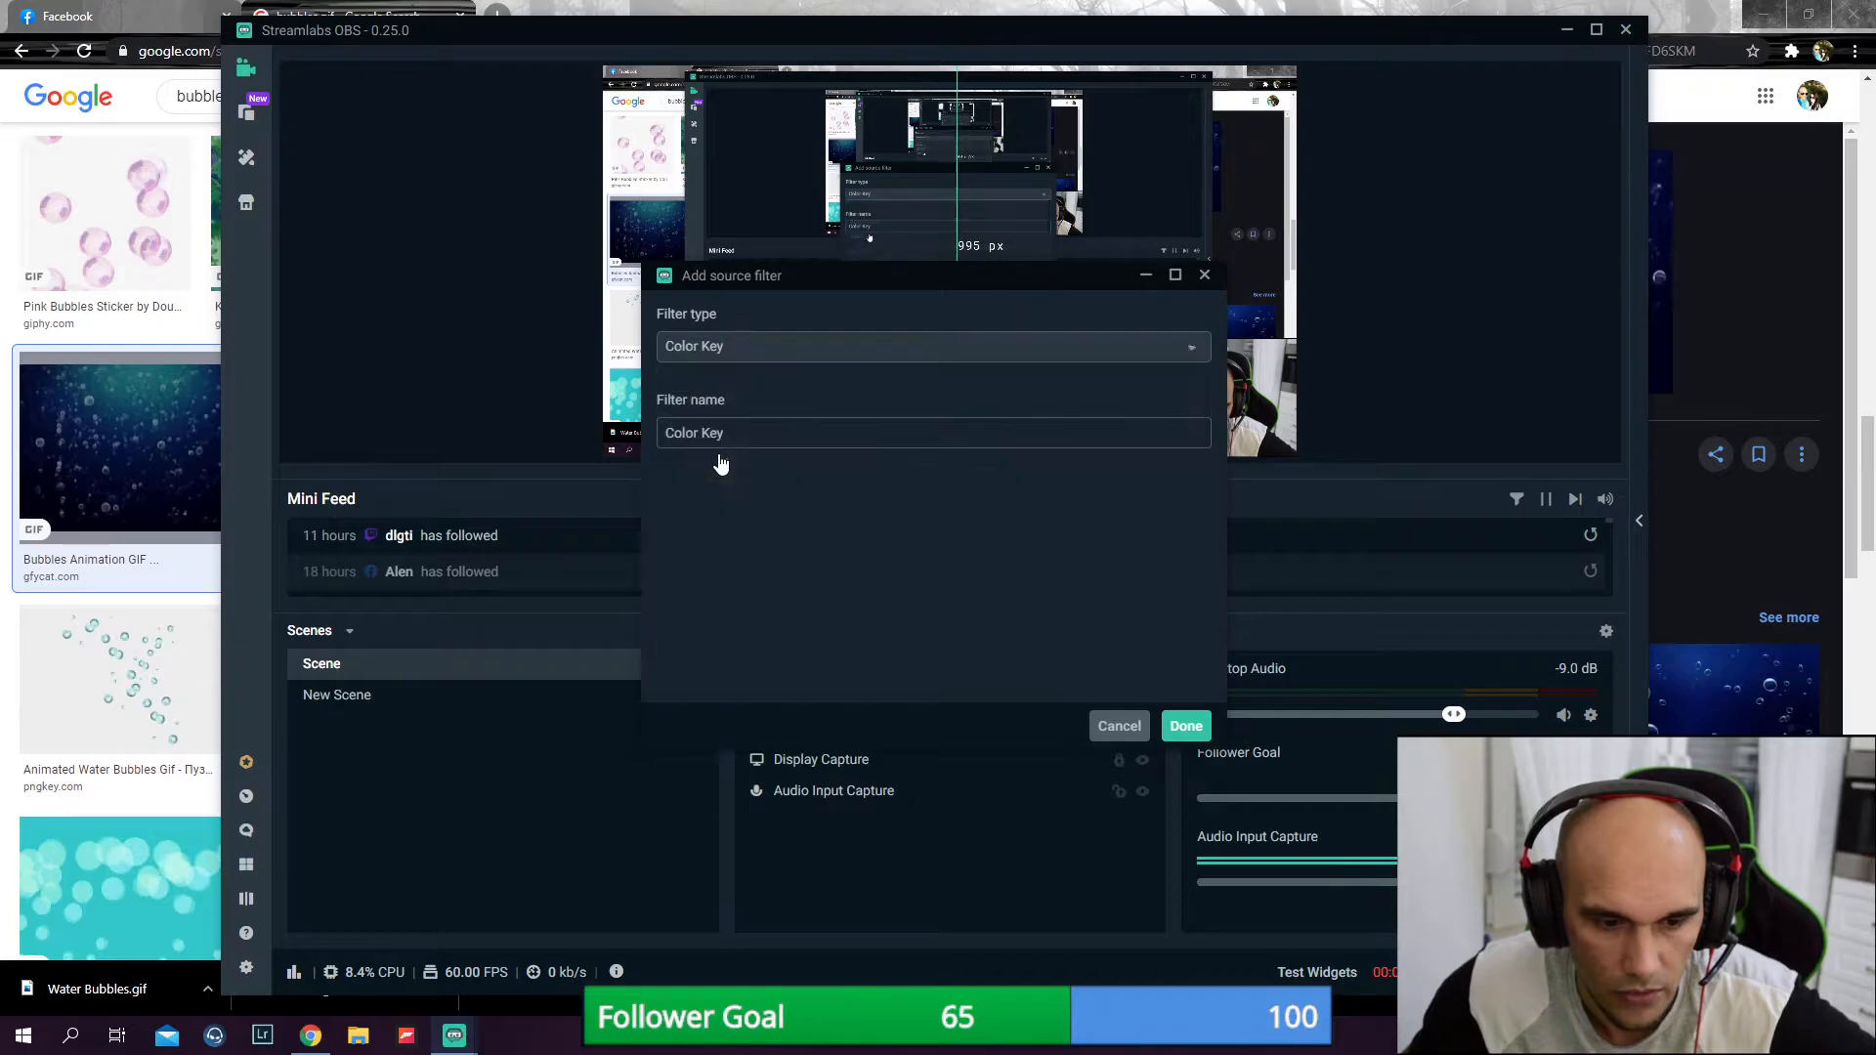
{"action": "left_click", "coordinate": [1183, 728]}
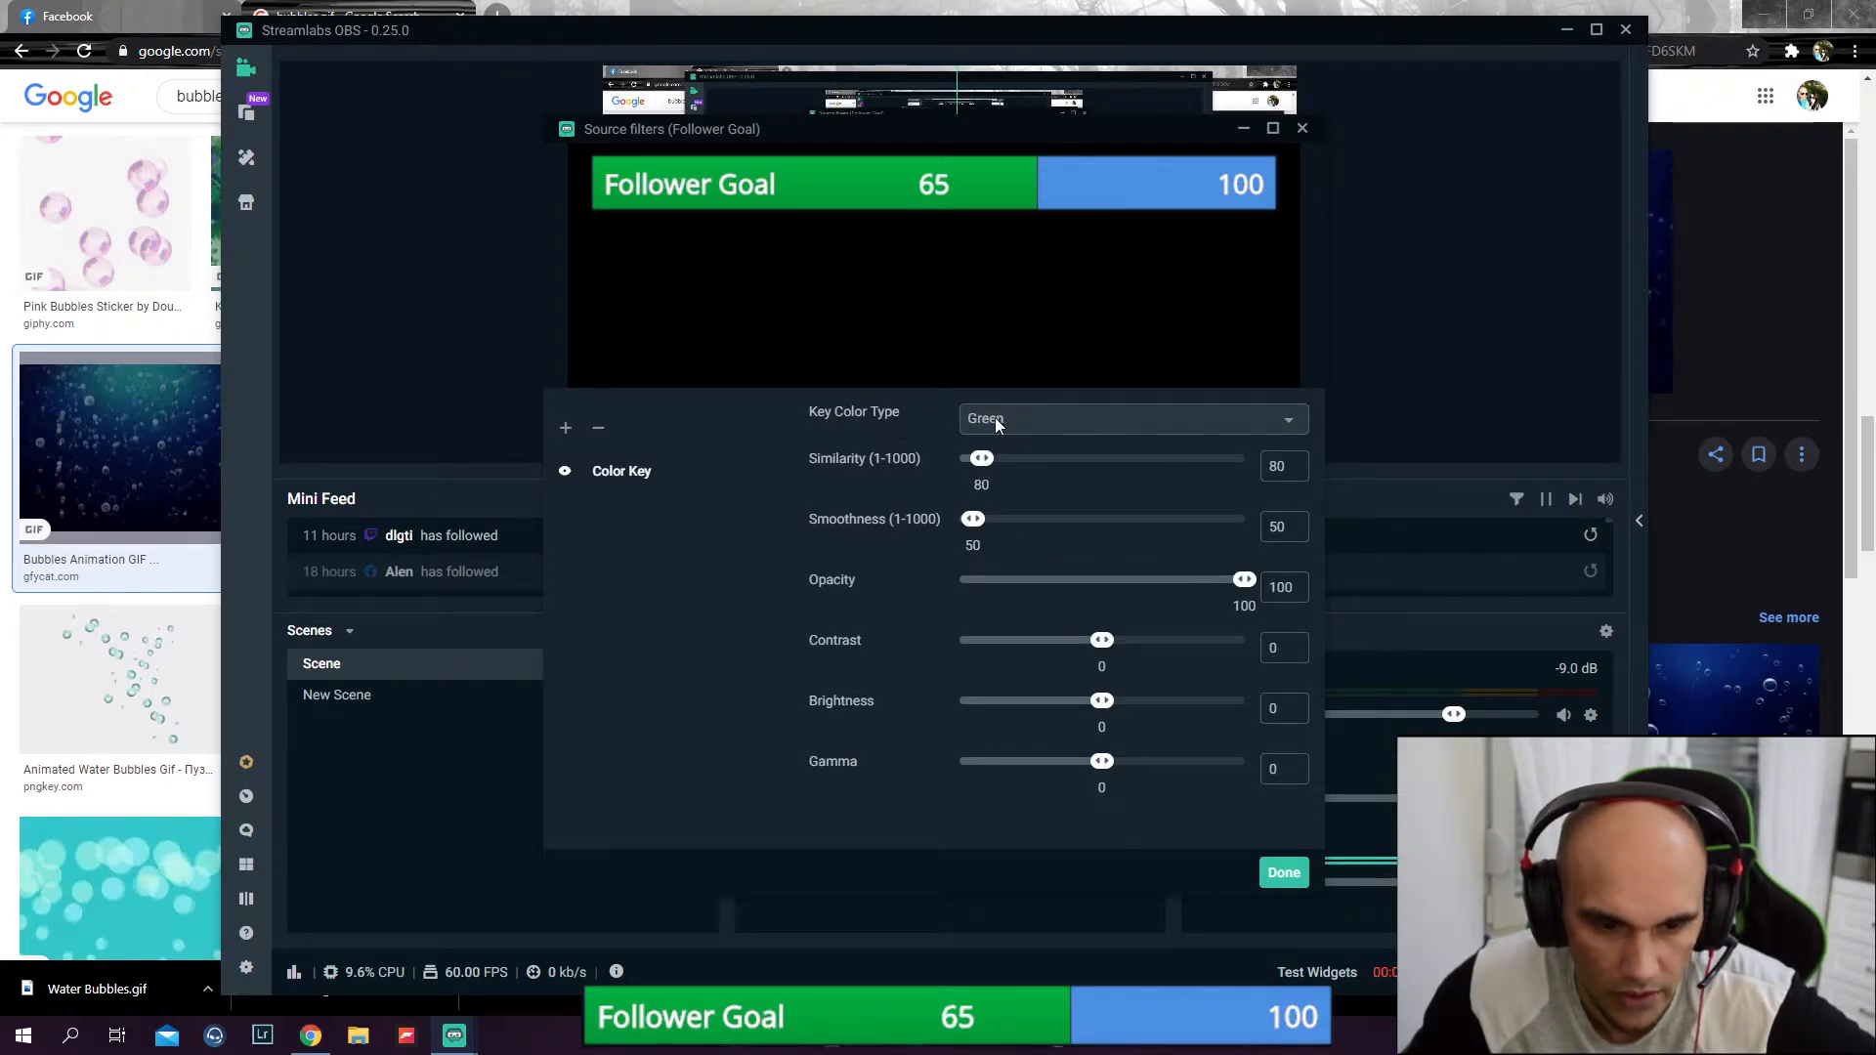
Set the filter's key color type to Custom Color with hex 00B140 and finish the filter settings
{"action": "left_click", "coordinate": [965, 422]}
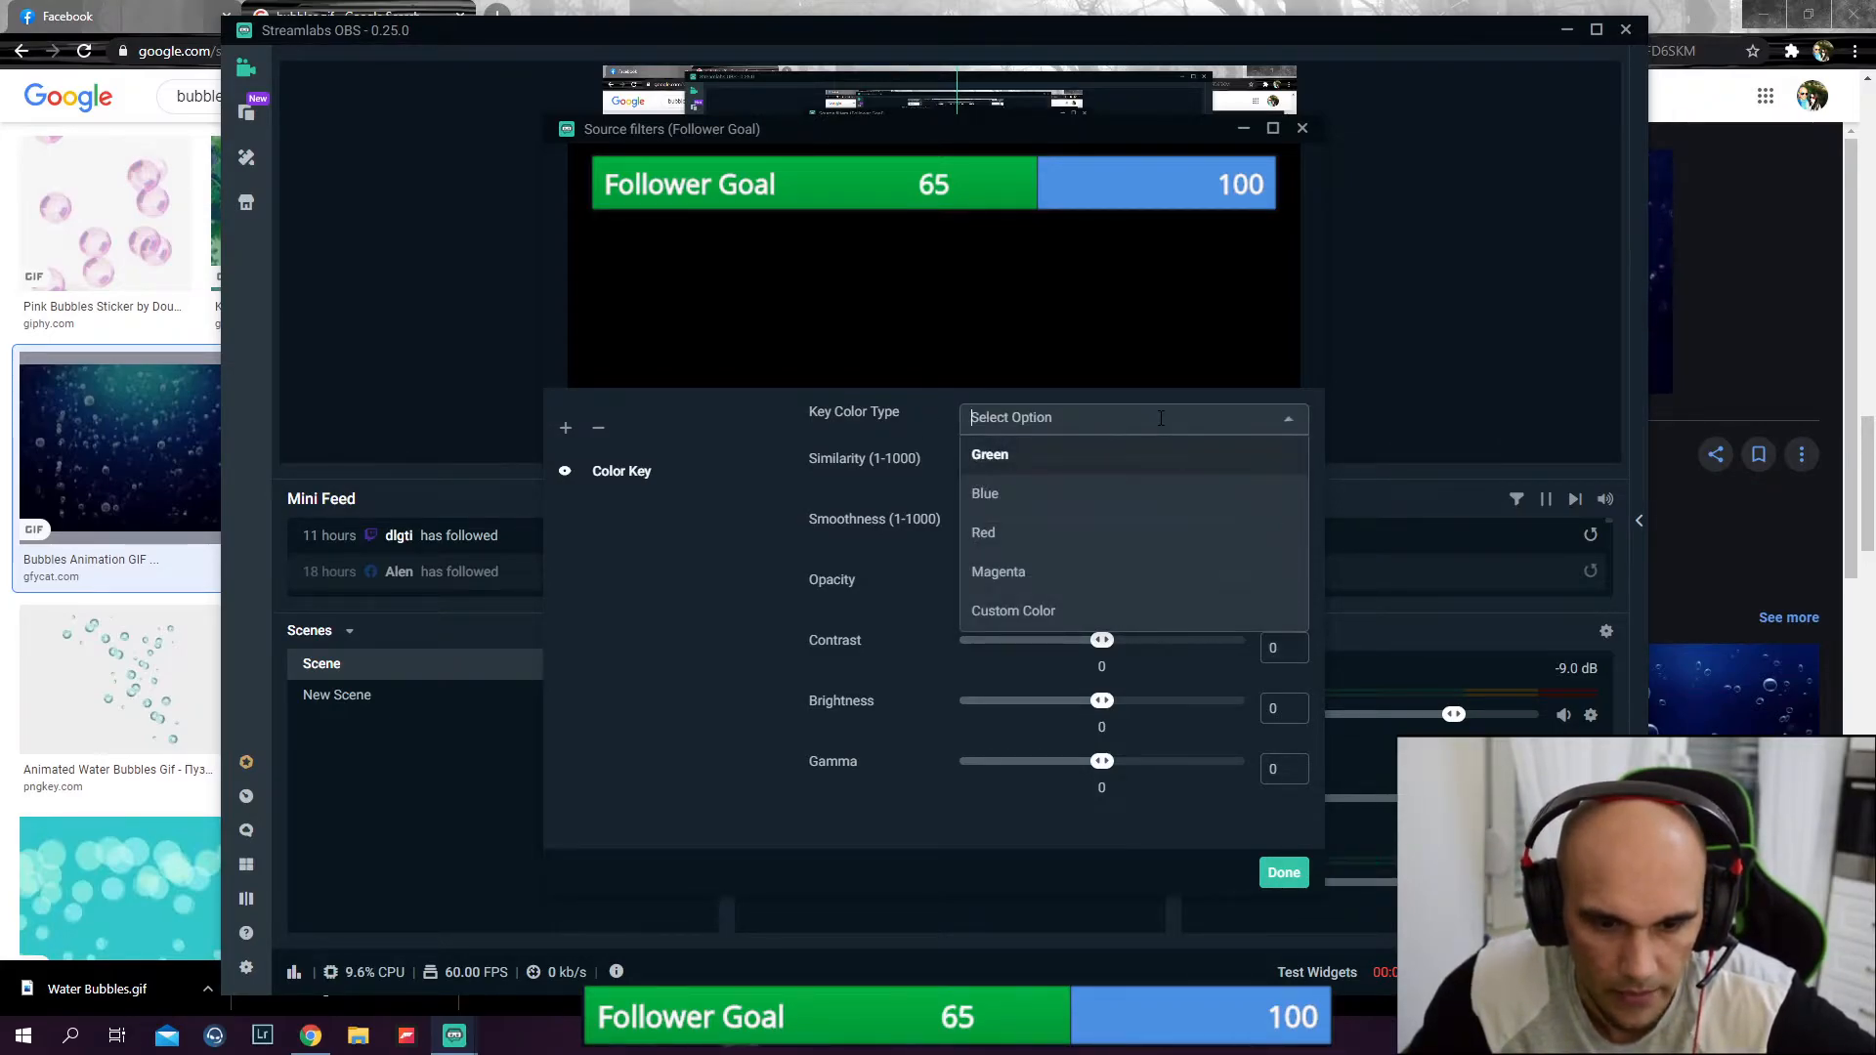
{"action": "left_click", "coordinate": [1034, 611]}
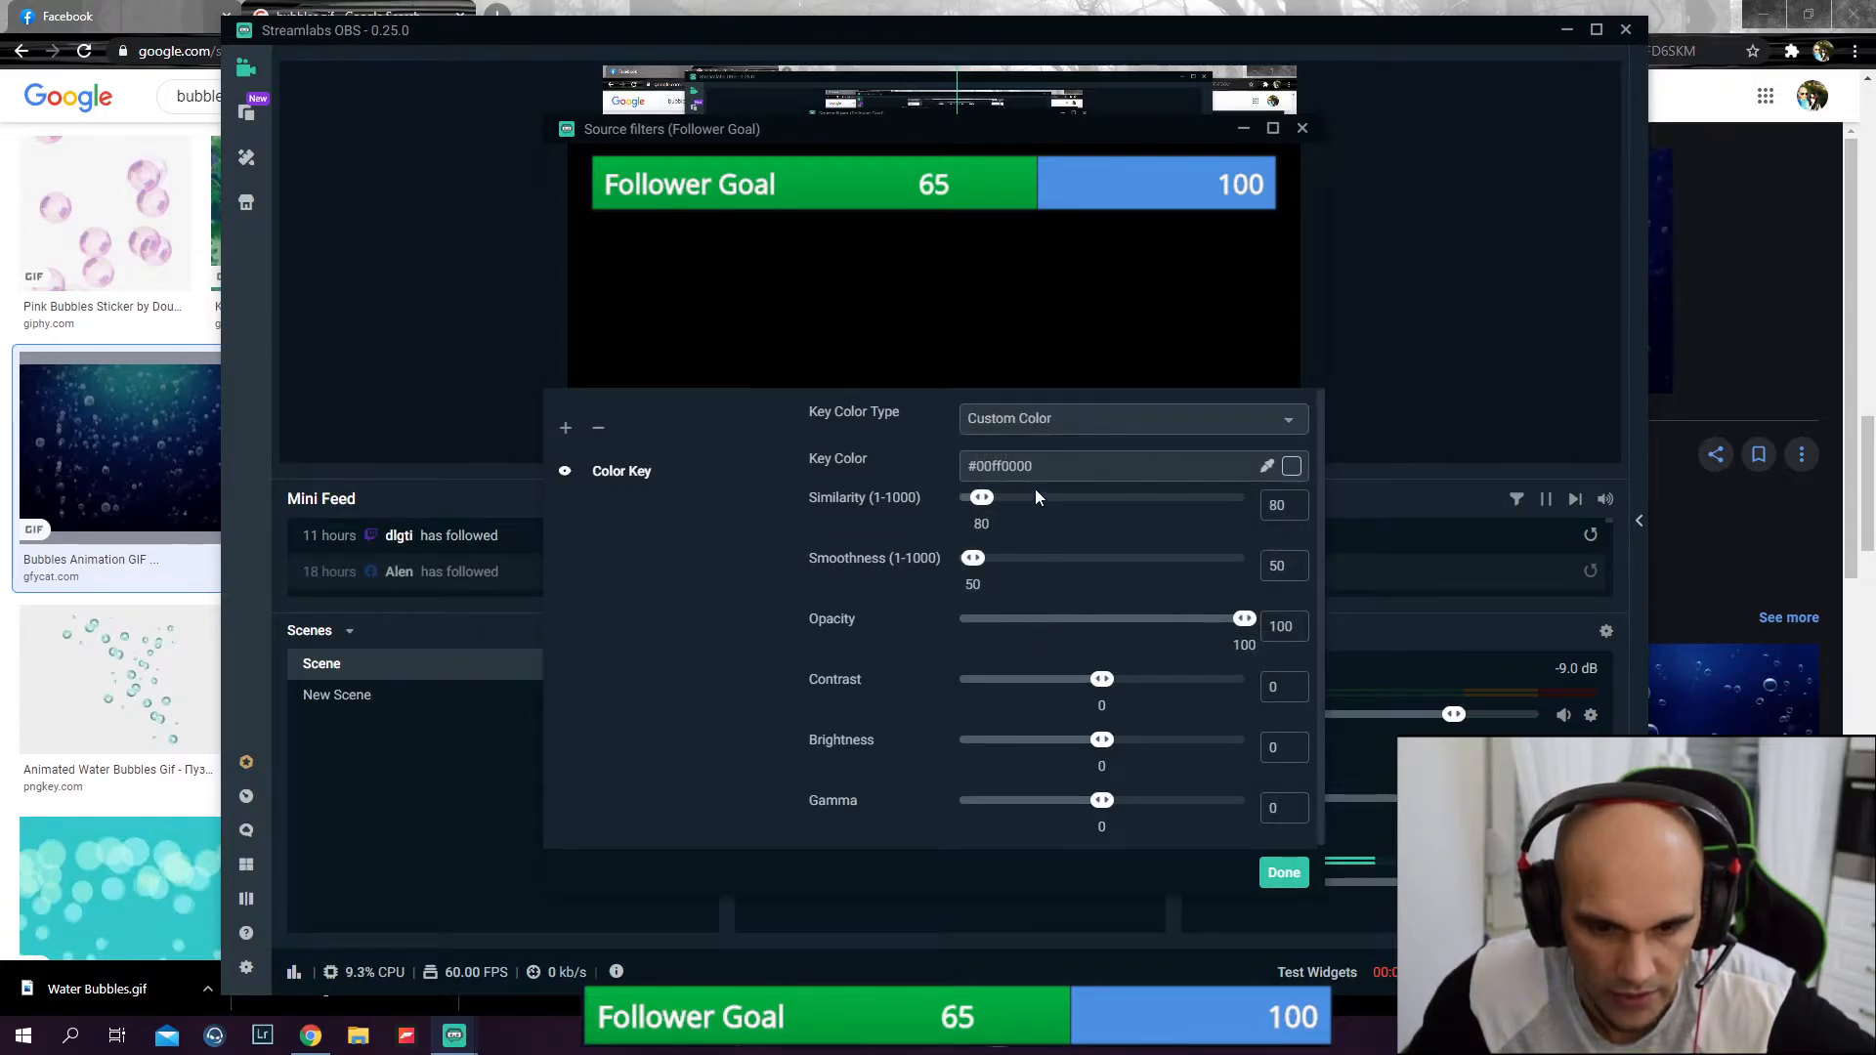
{"action": "left_click", "coordinate": [1292, 468]}
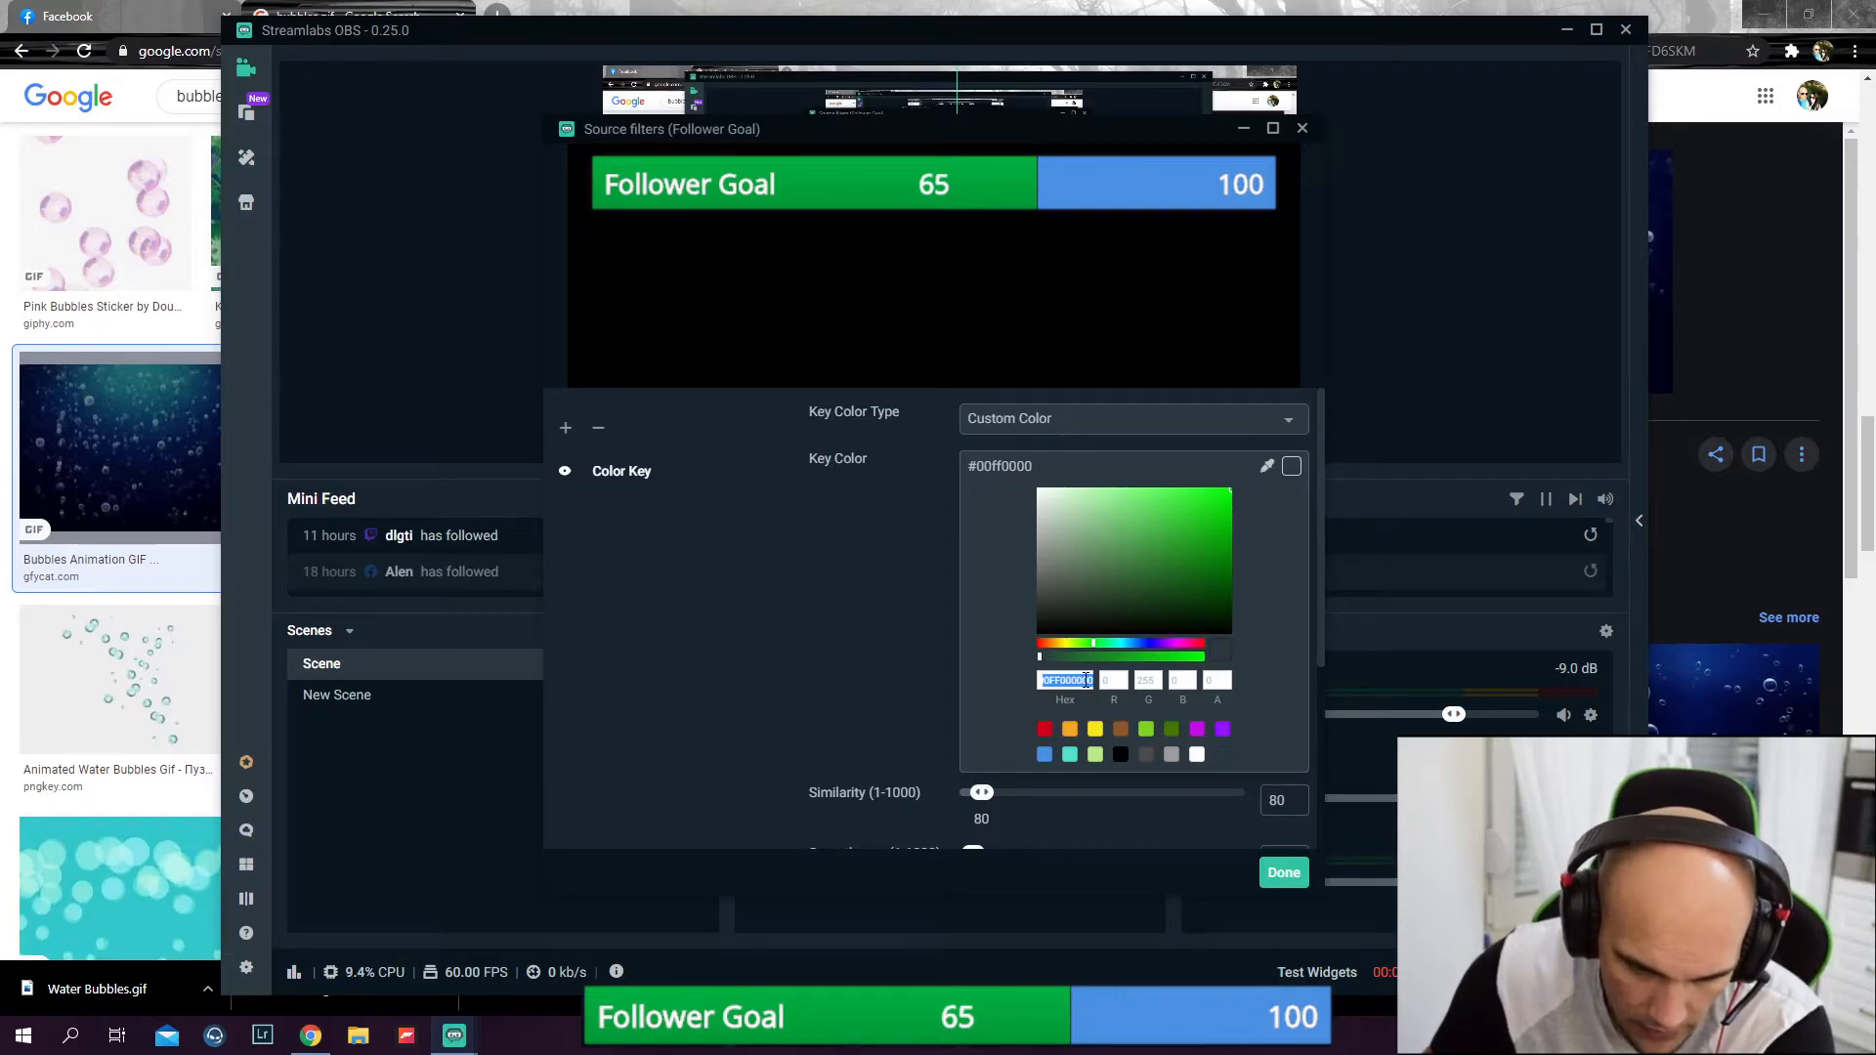
{"action": "type", "text": "00B"}
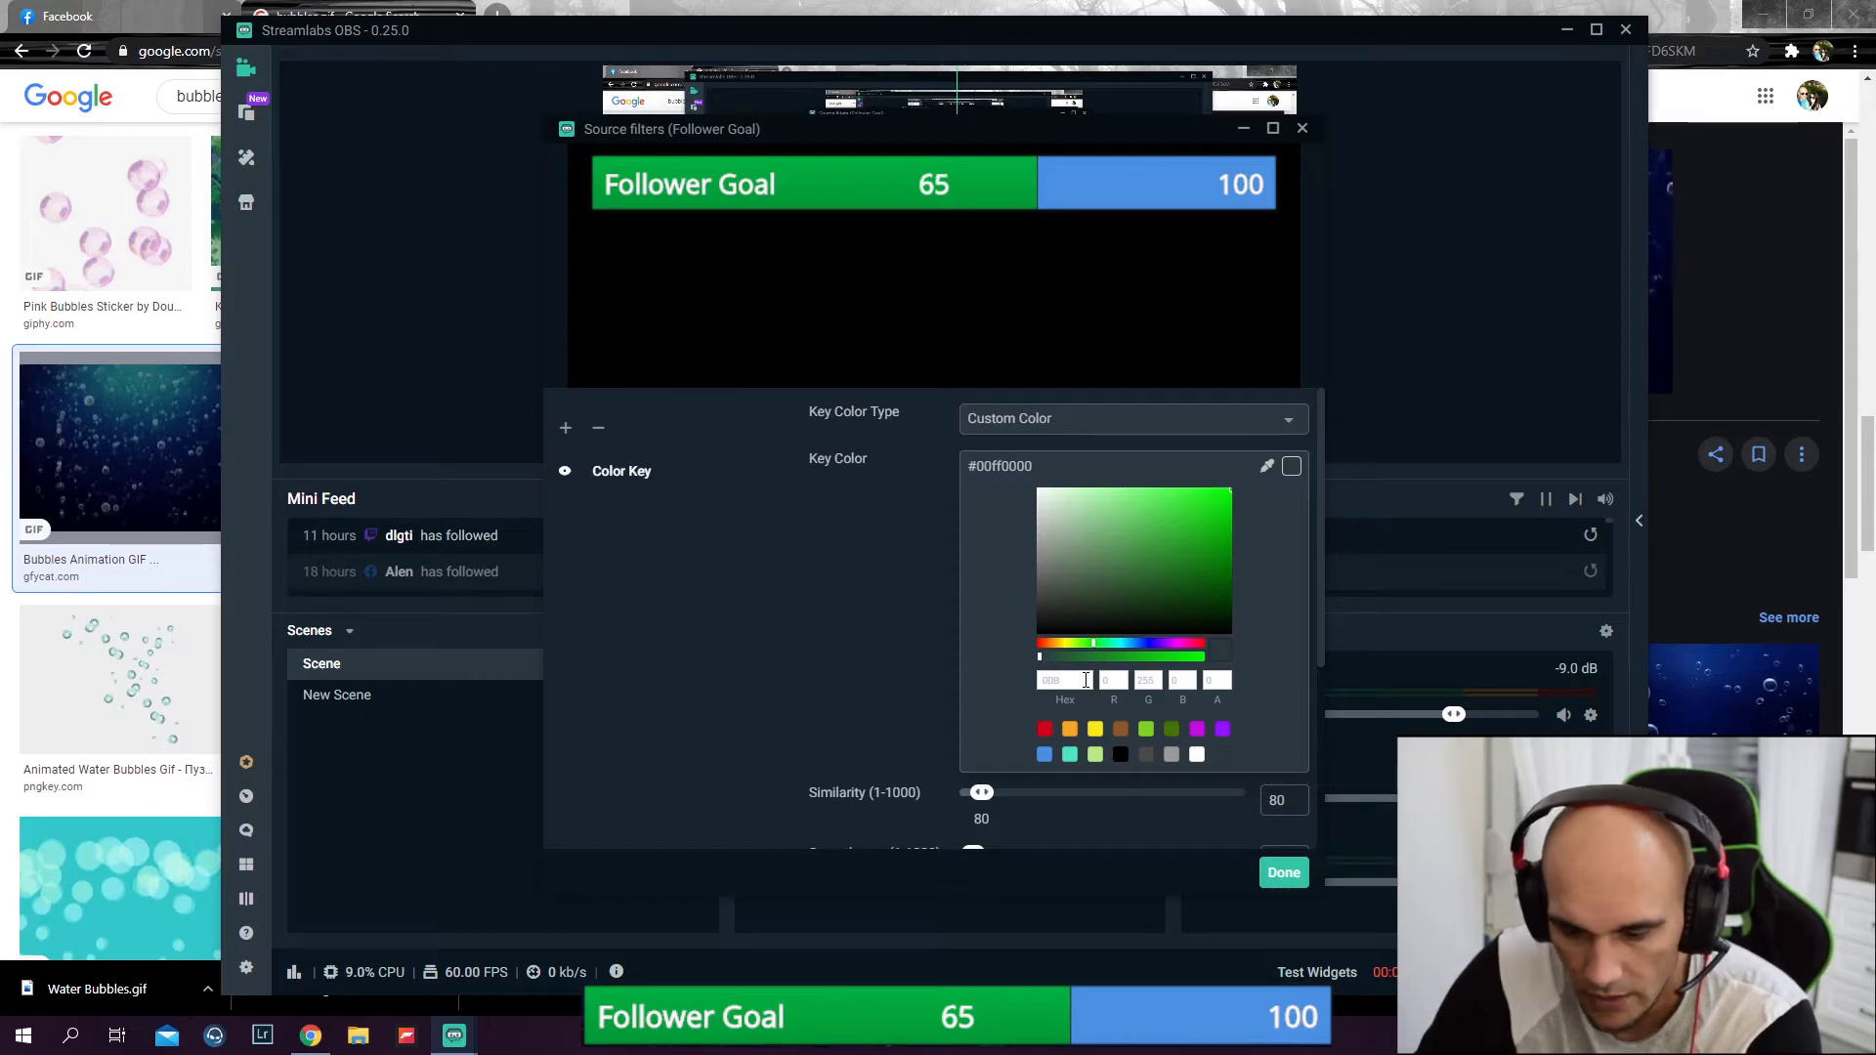
{"action": "type", "text": "140"}
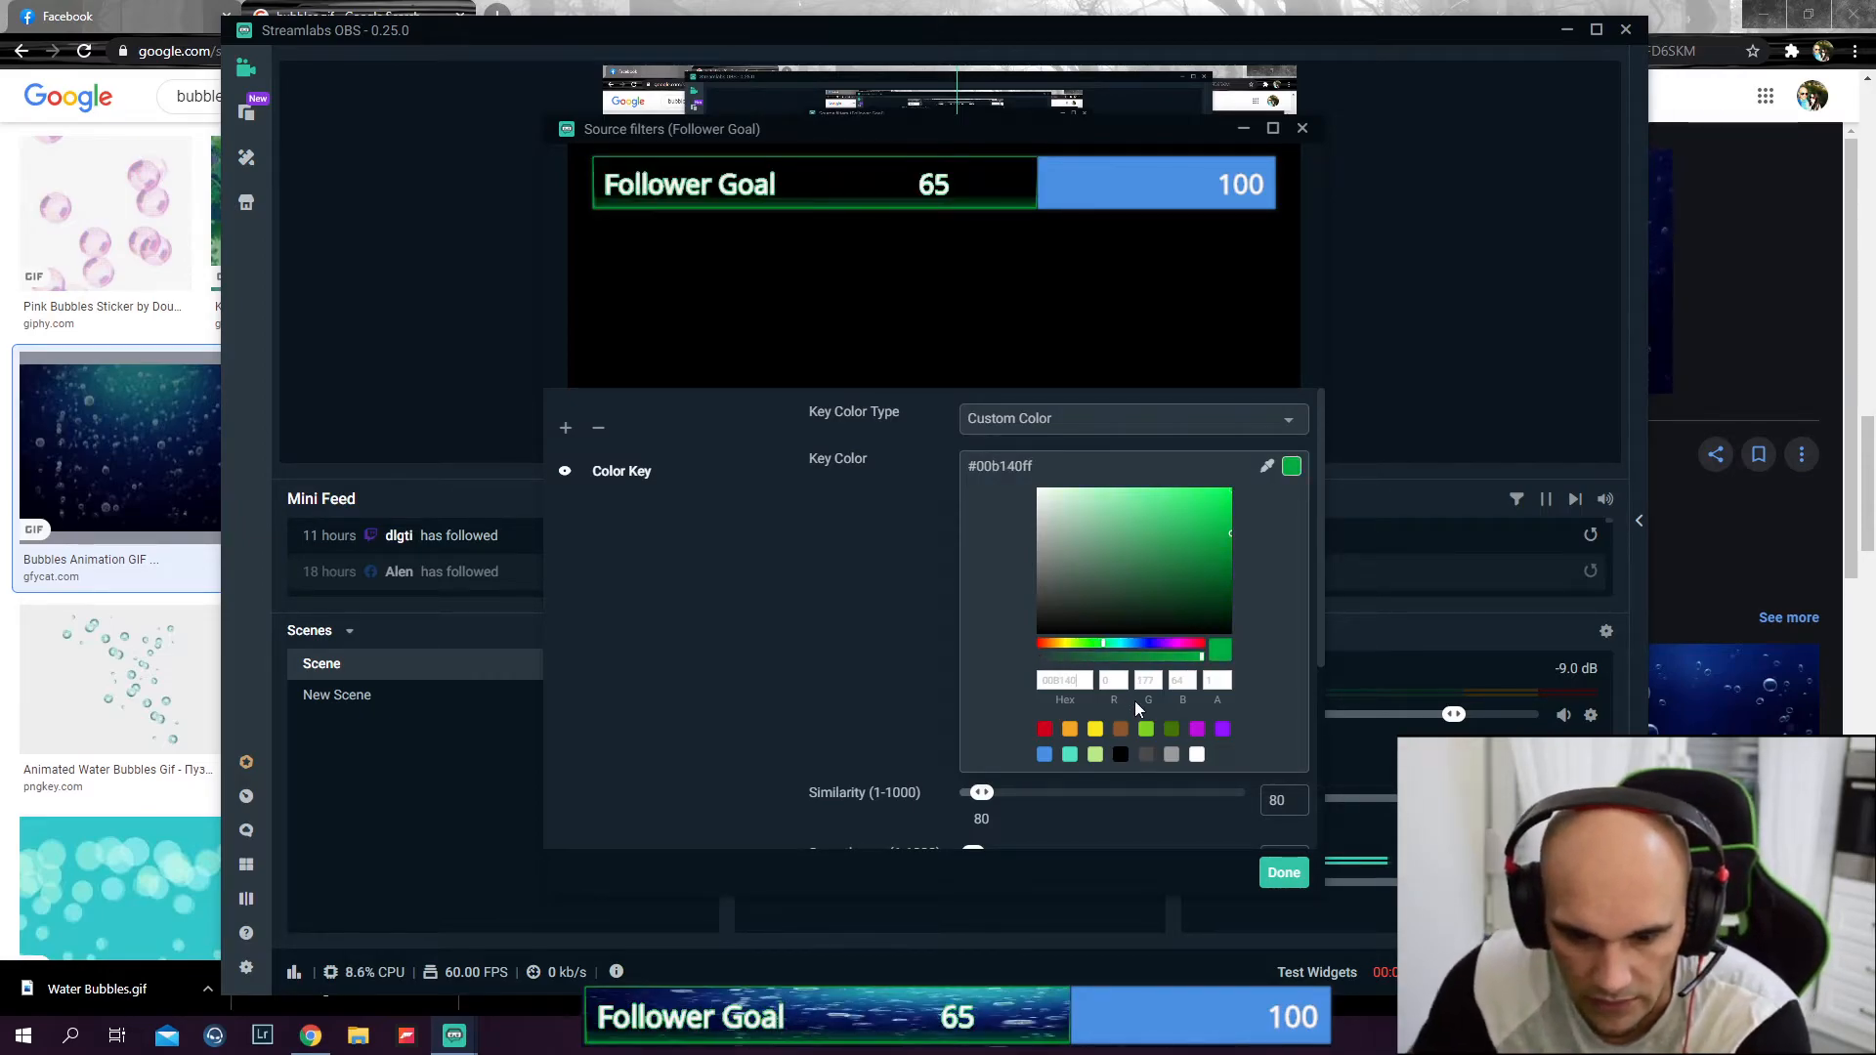
{"action": "left_click", "coordinate": [1291, 469]}
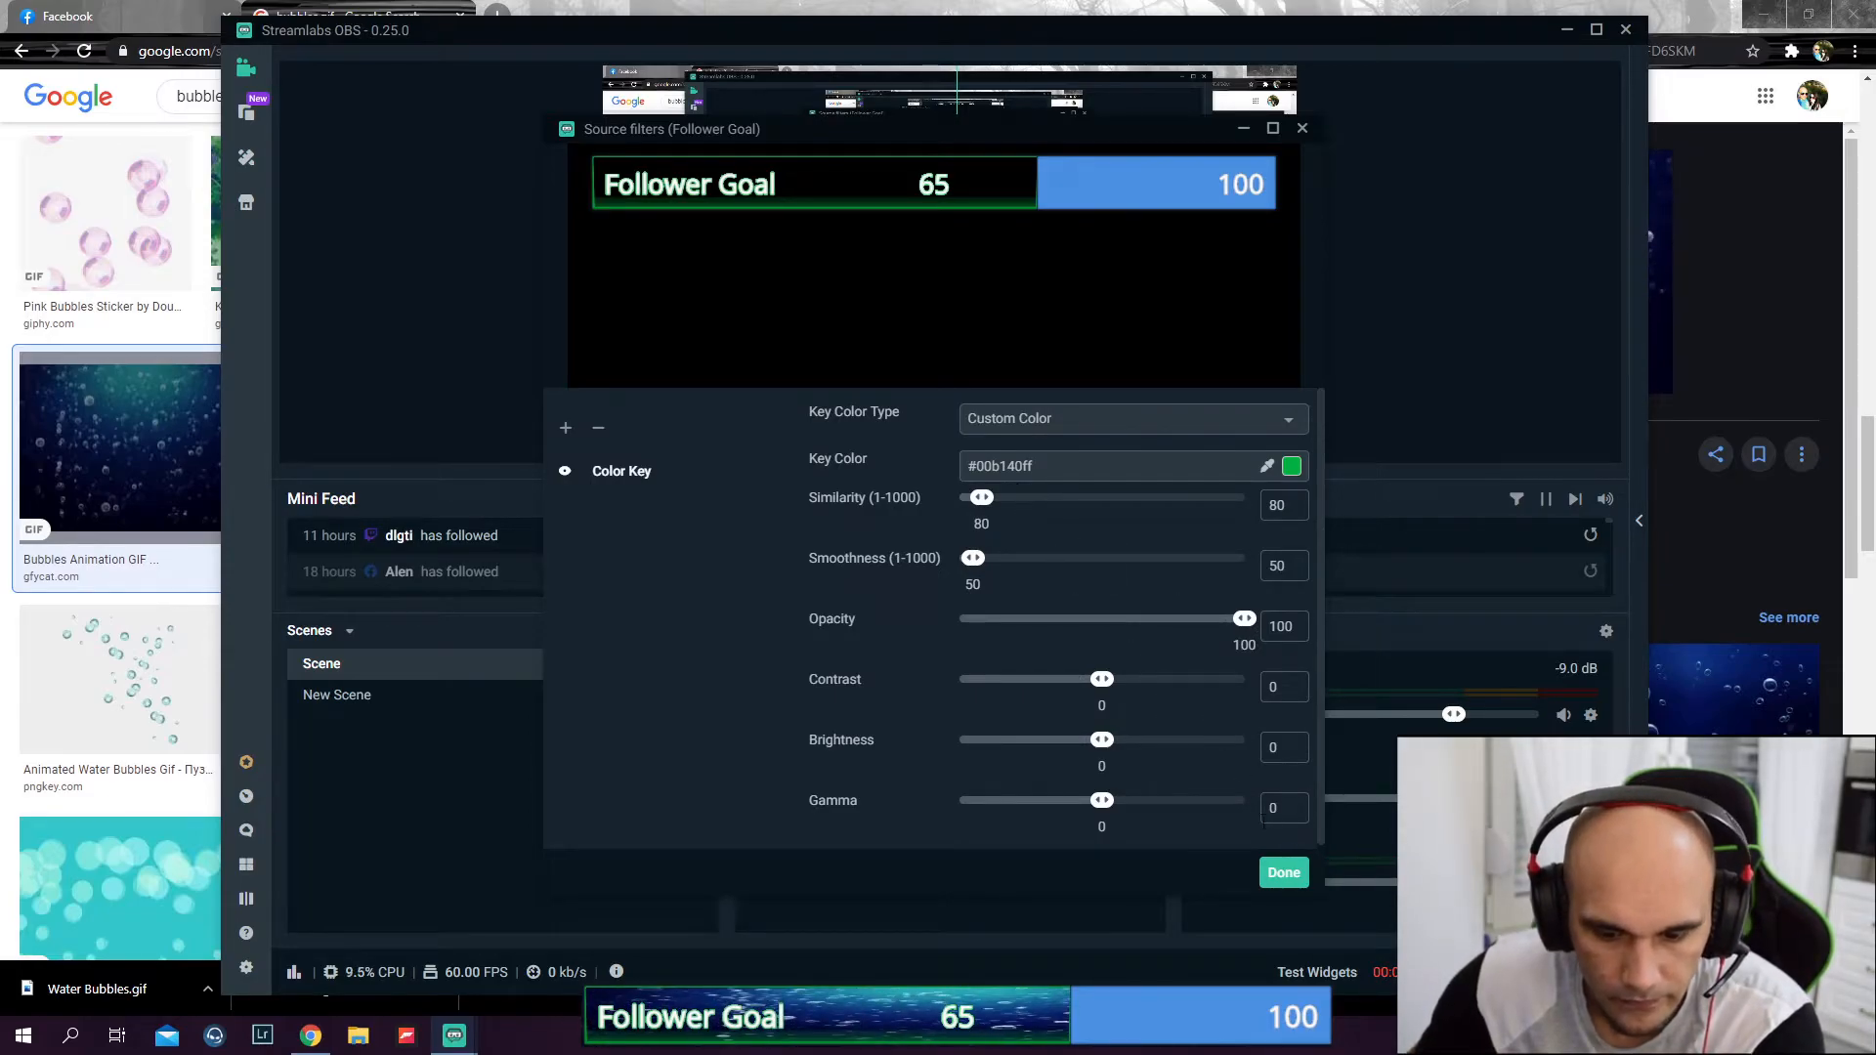
{"action": "left_click", "coordinate": [1285, 875]}
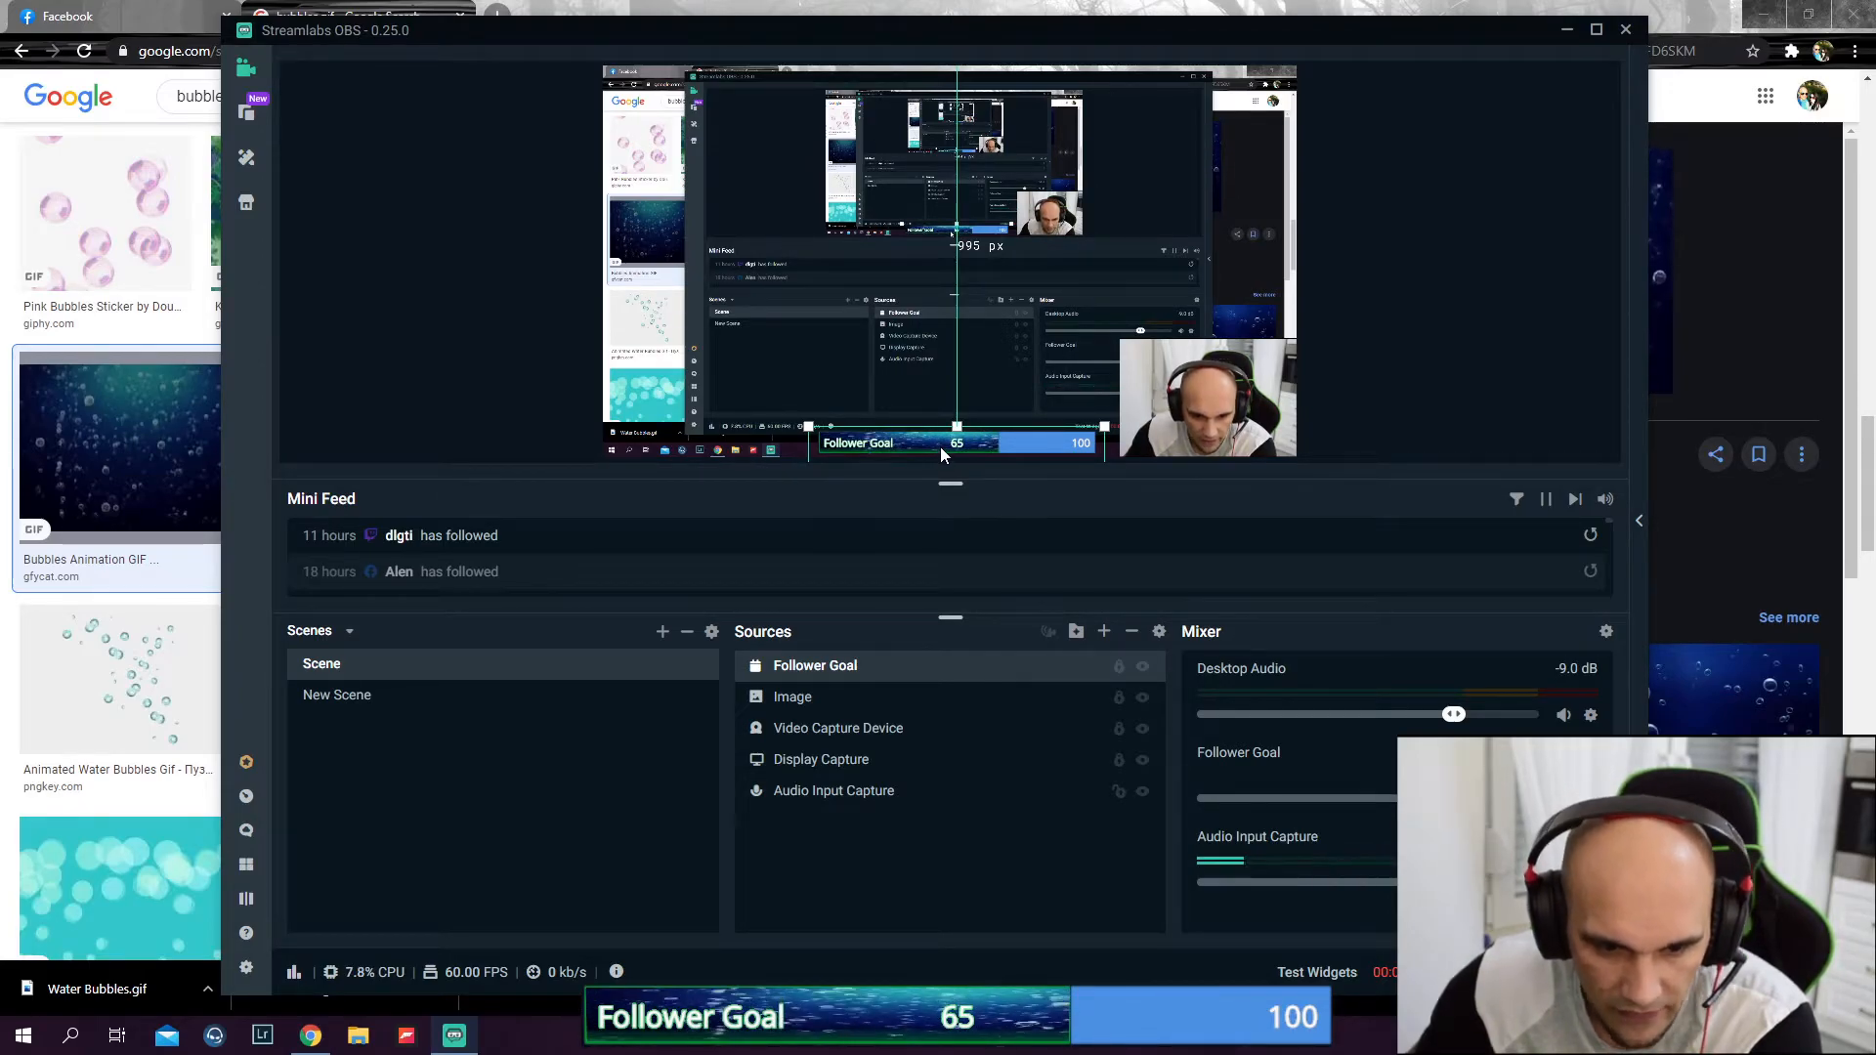
Raise the similarity of the Follower Goal source's Color Key filter to 136 and finish the filter settings
{"action": "right_click", "coordinate": [884, 675]}
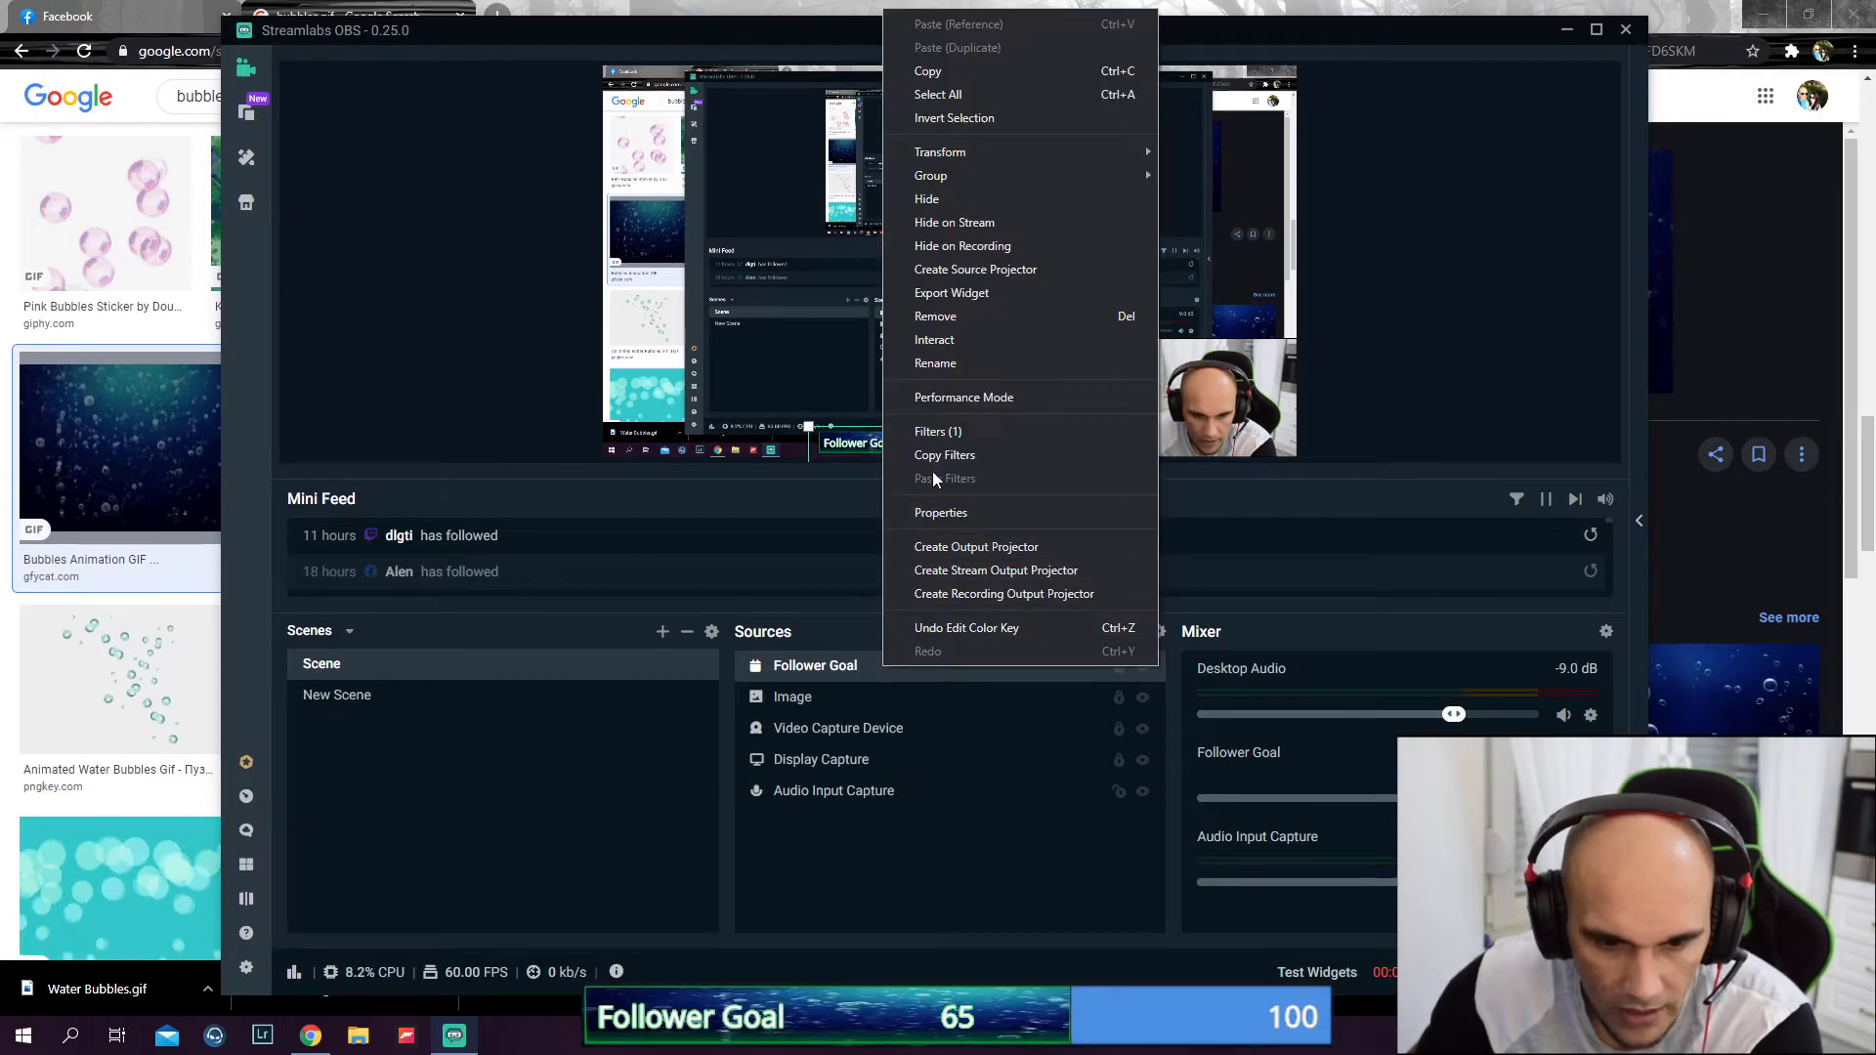
{"action": "left_click", "coordinate": [944, 431]}
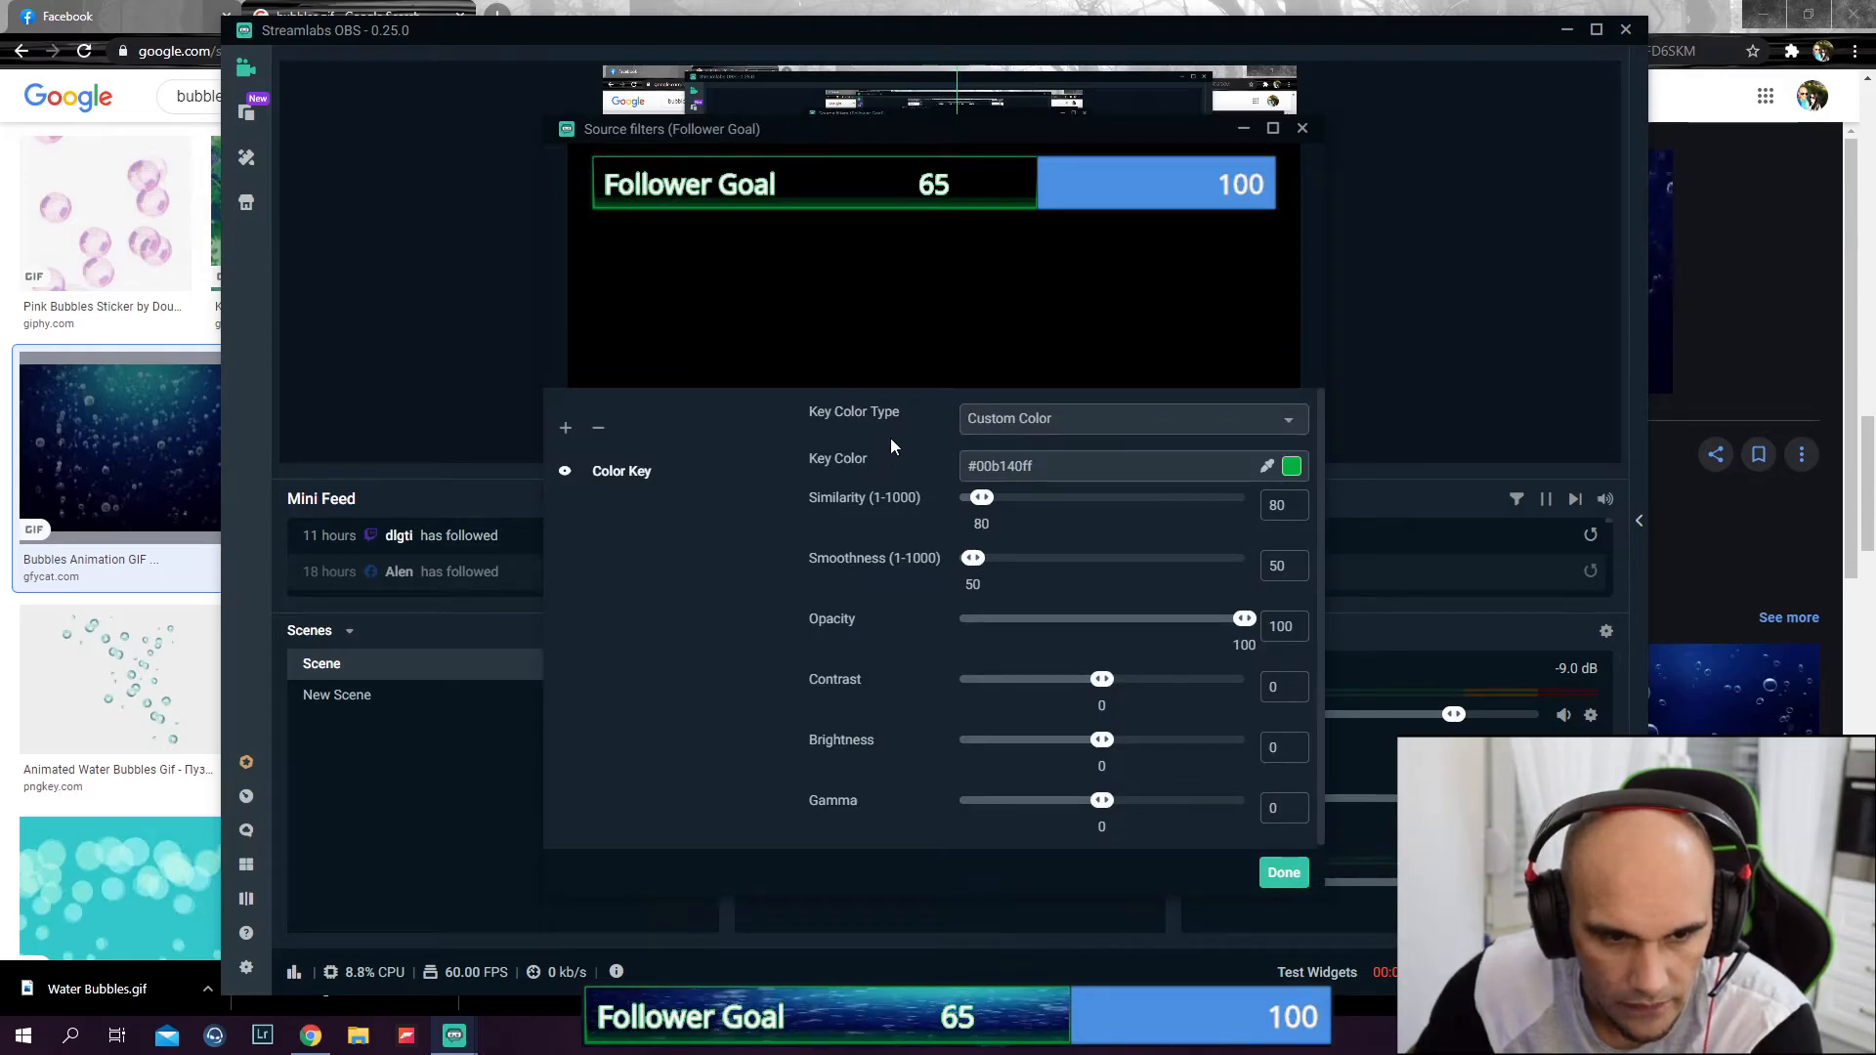
{"action": "left_click_drag", "start_coordinate": [979, 500], "coordinate": [998, 501]}
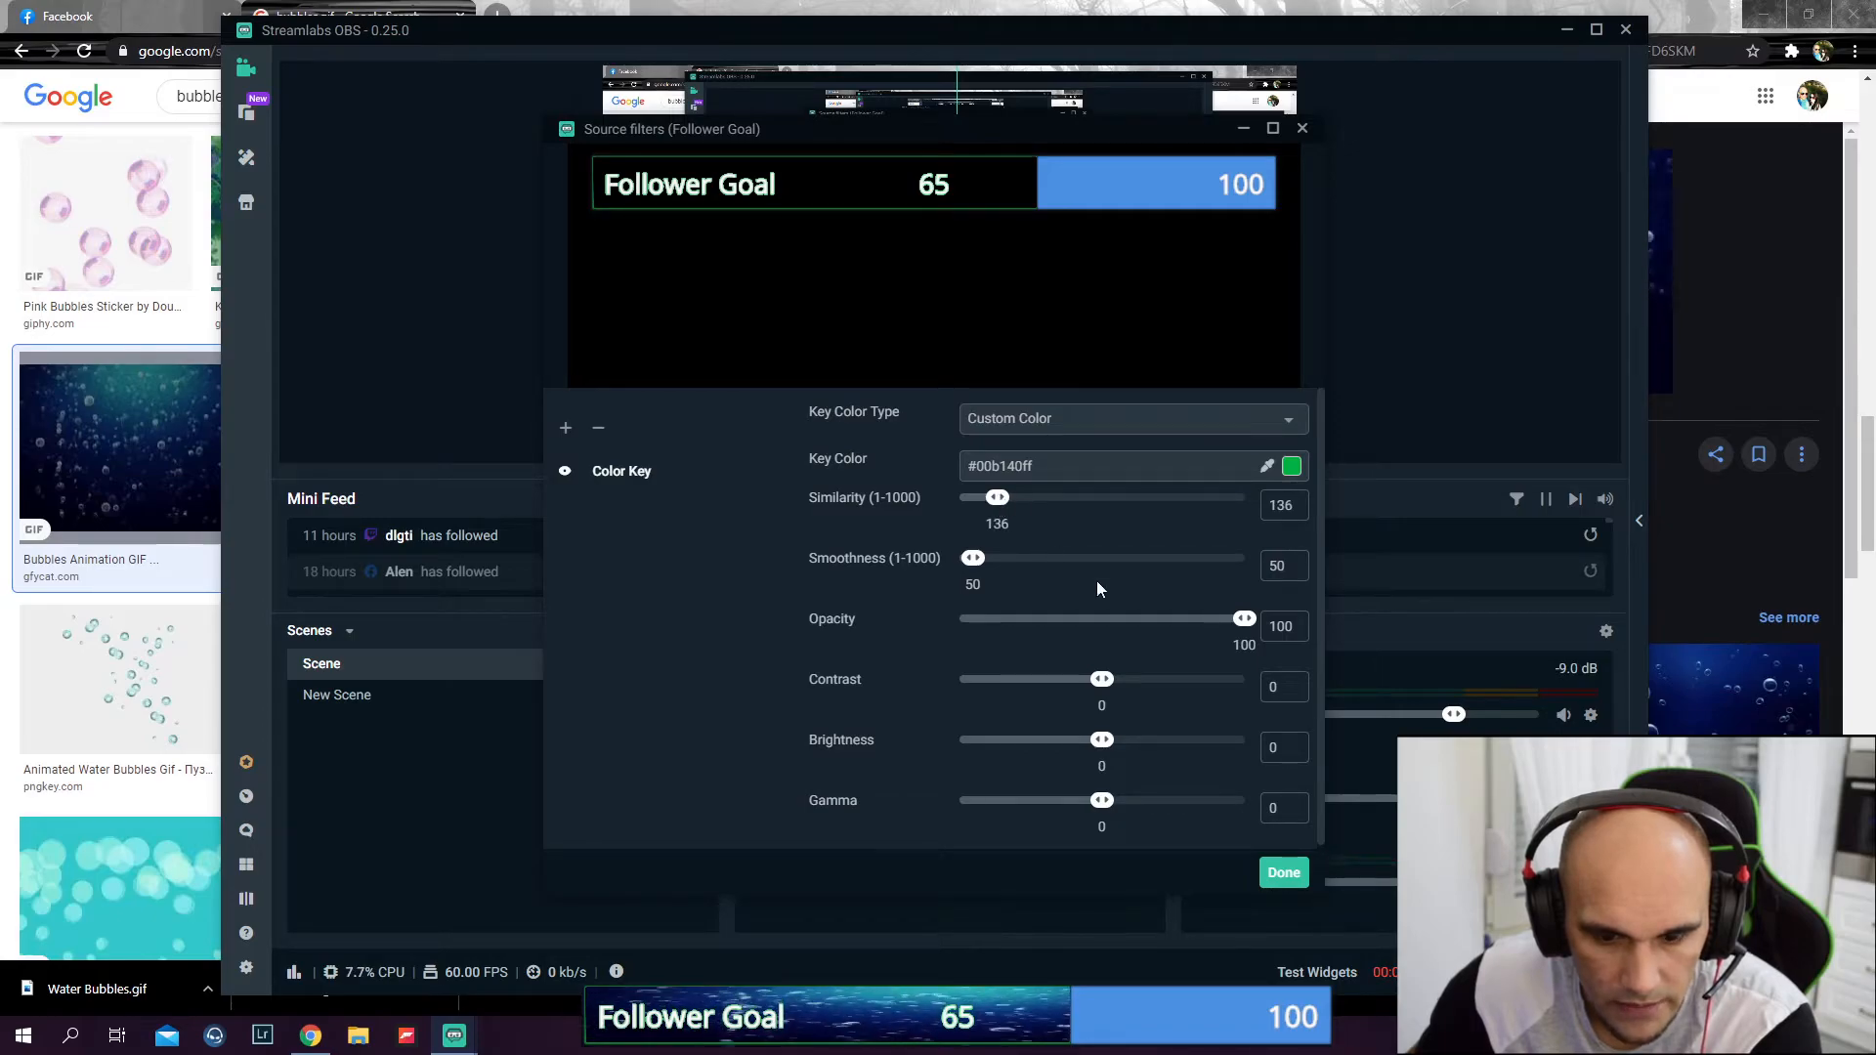
{"action": "left_click", "coordinate": [1284, 872]}
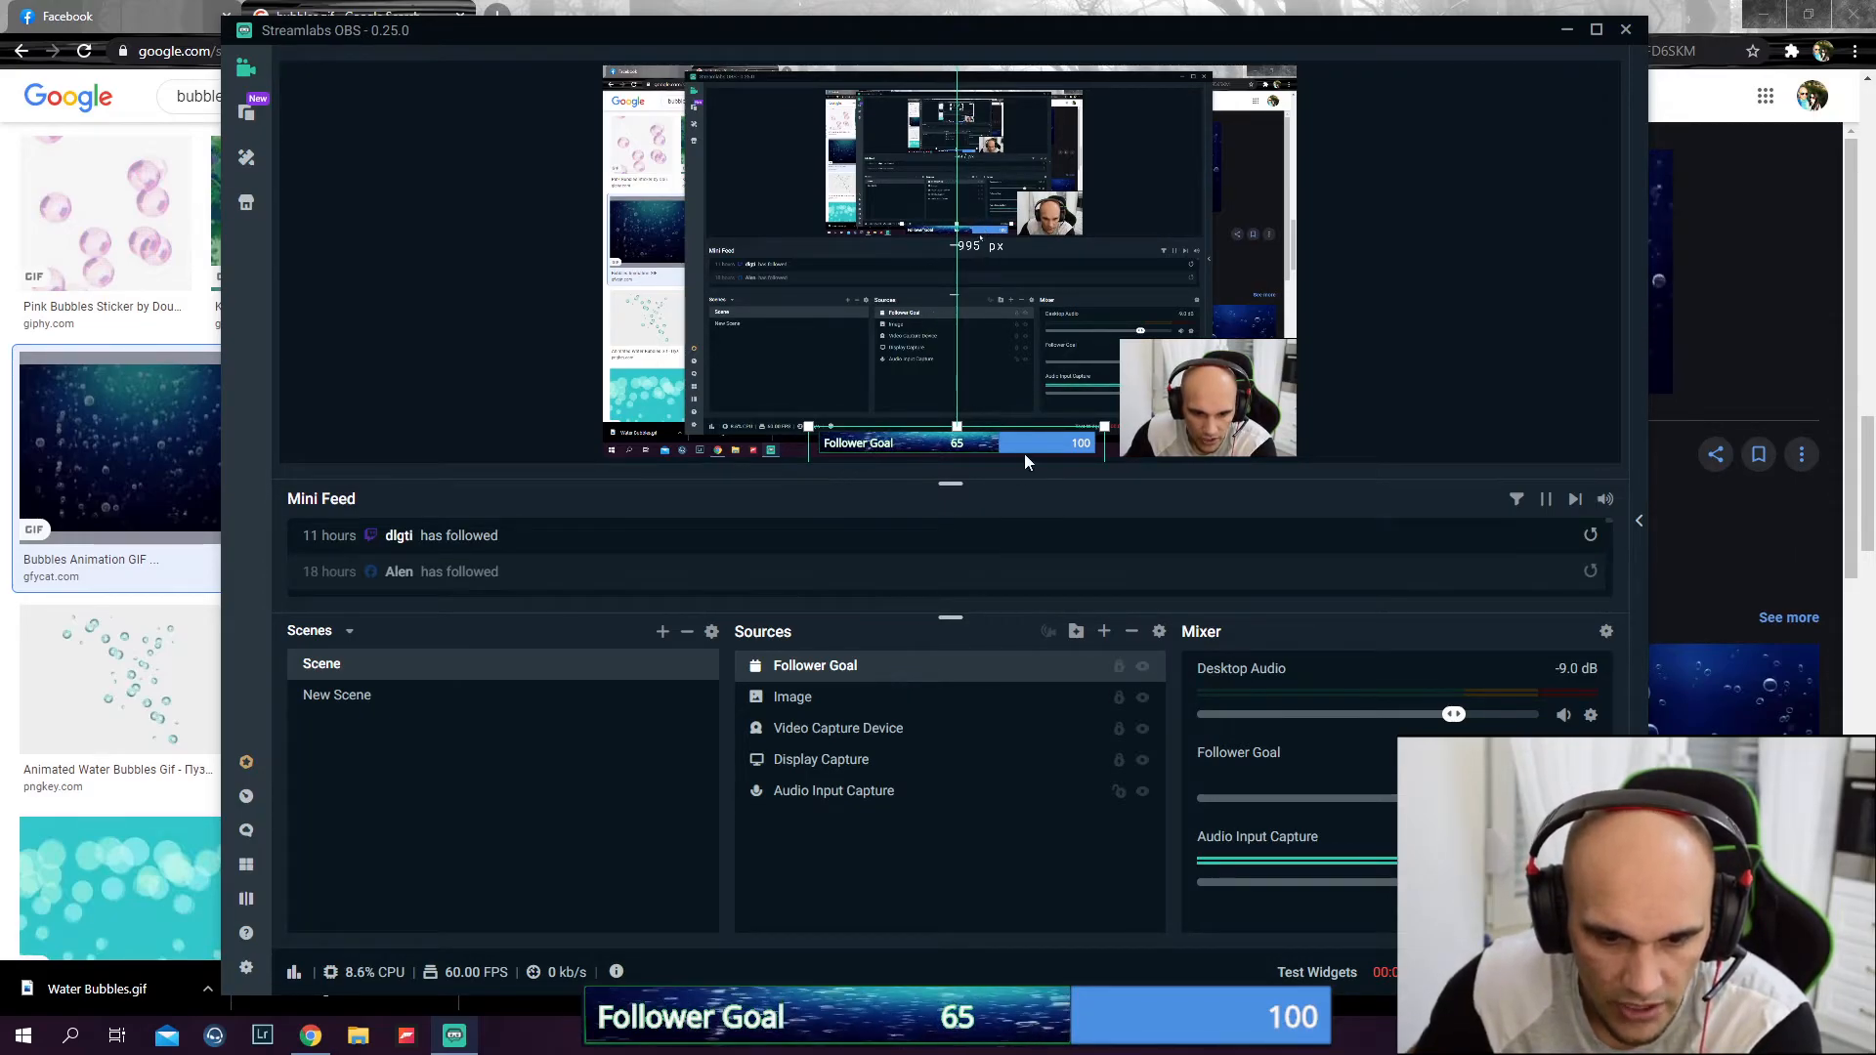
Set the Follower Goal widget's bar background color to red #EE0F0F, save it, and lock the Follower Goal source
{"action": "double_click", "coordinate": [882, 667]}
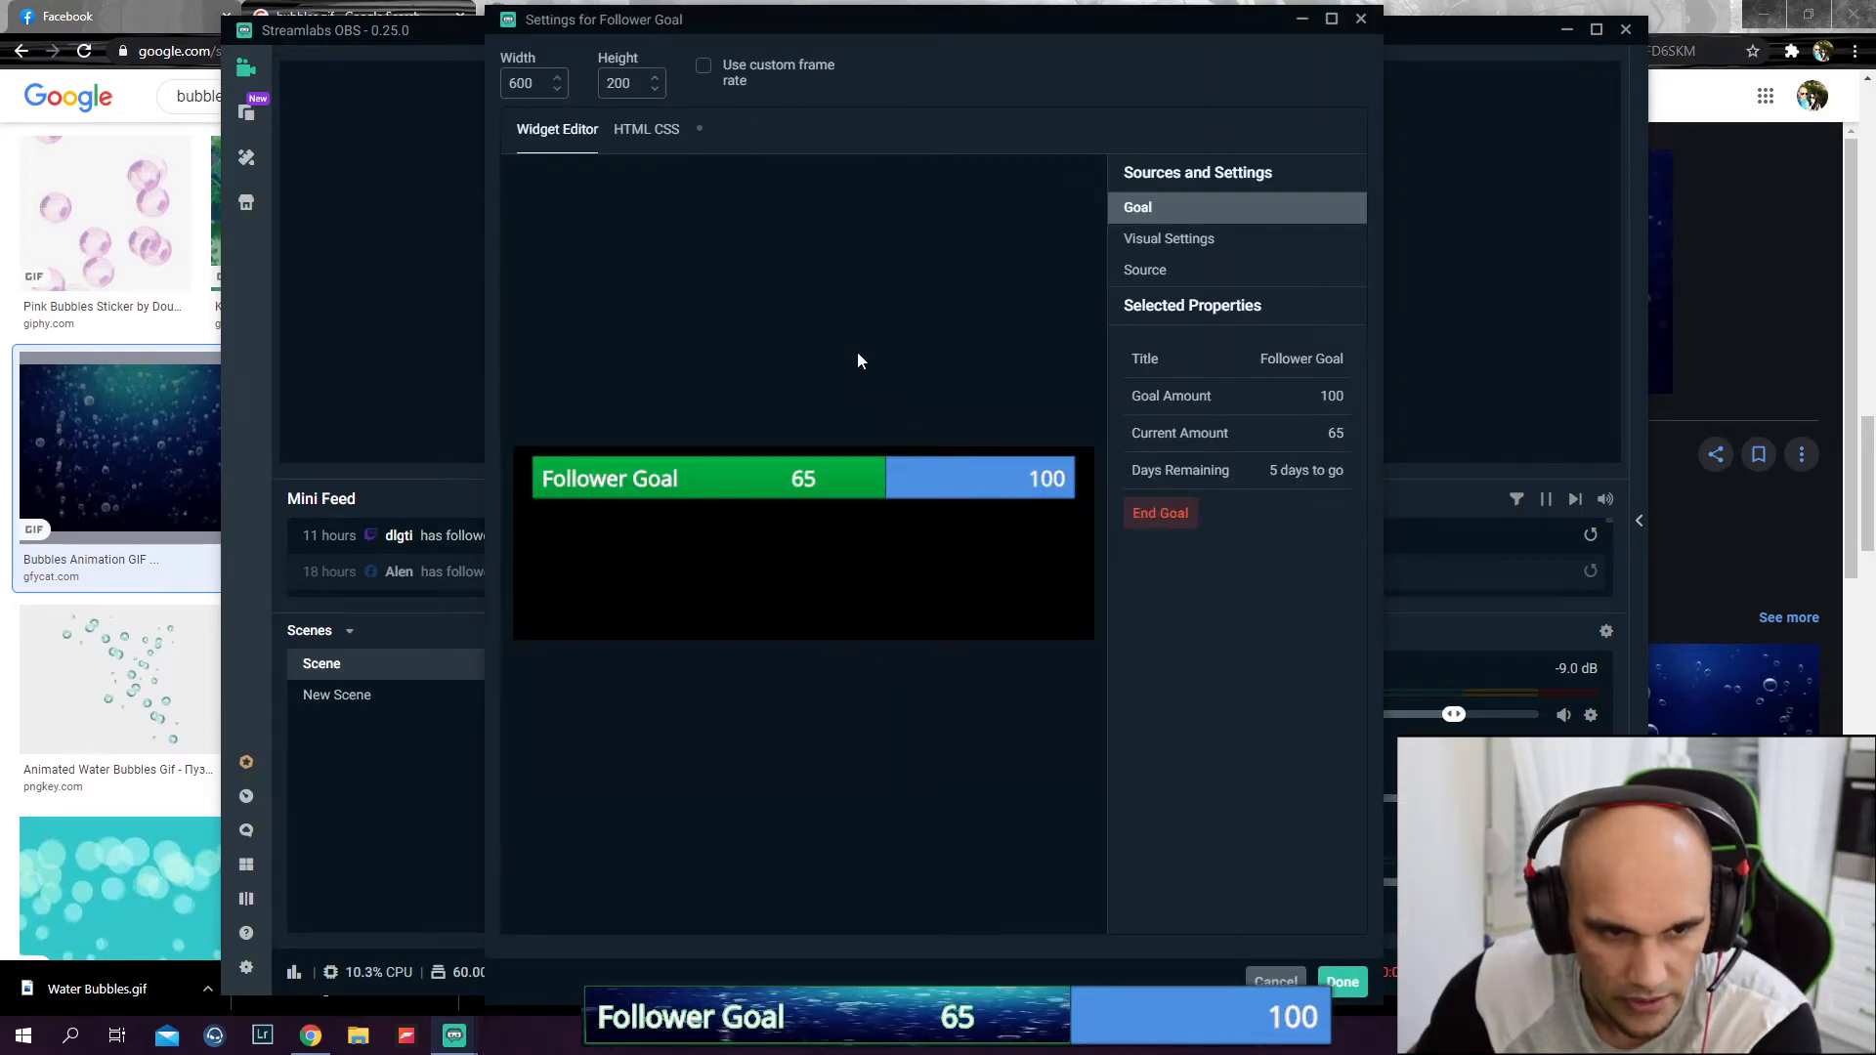
{"action": "left_click", "coordinate": [1172, 239]}
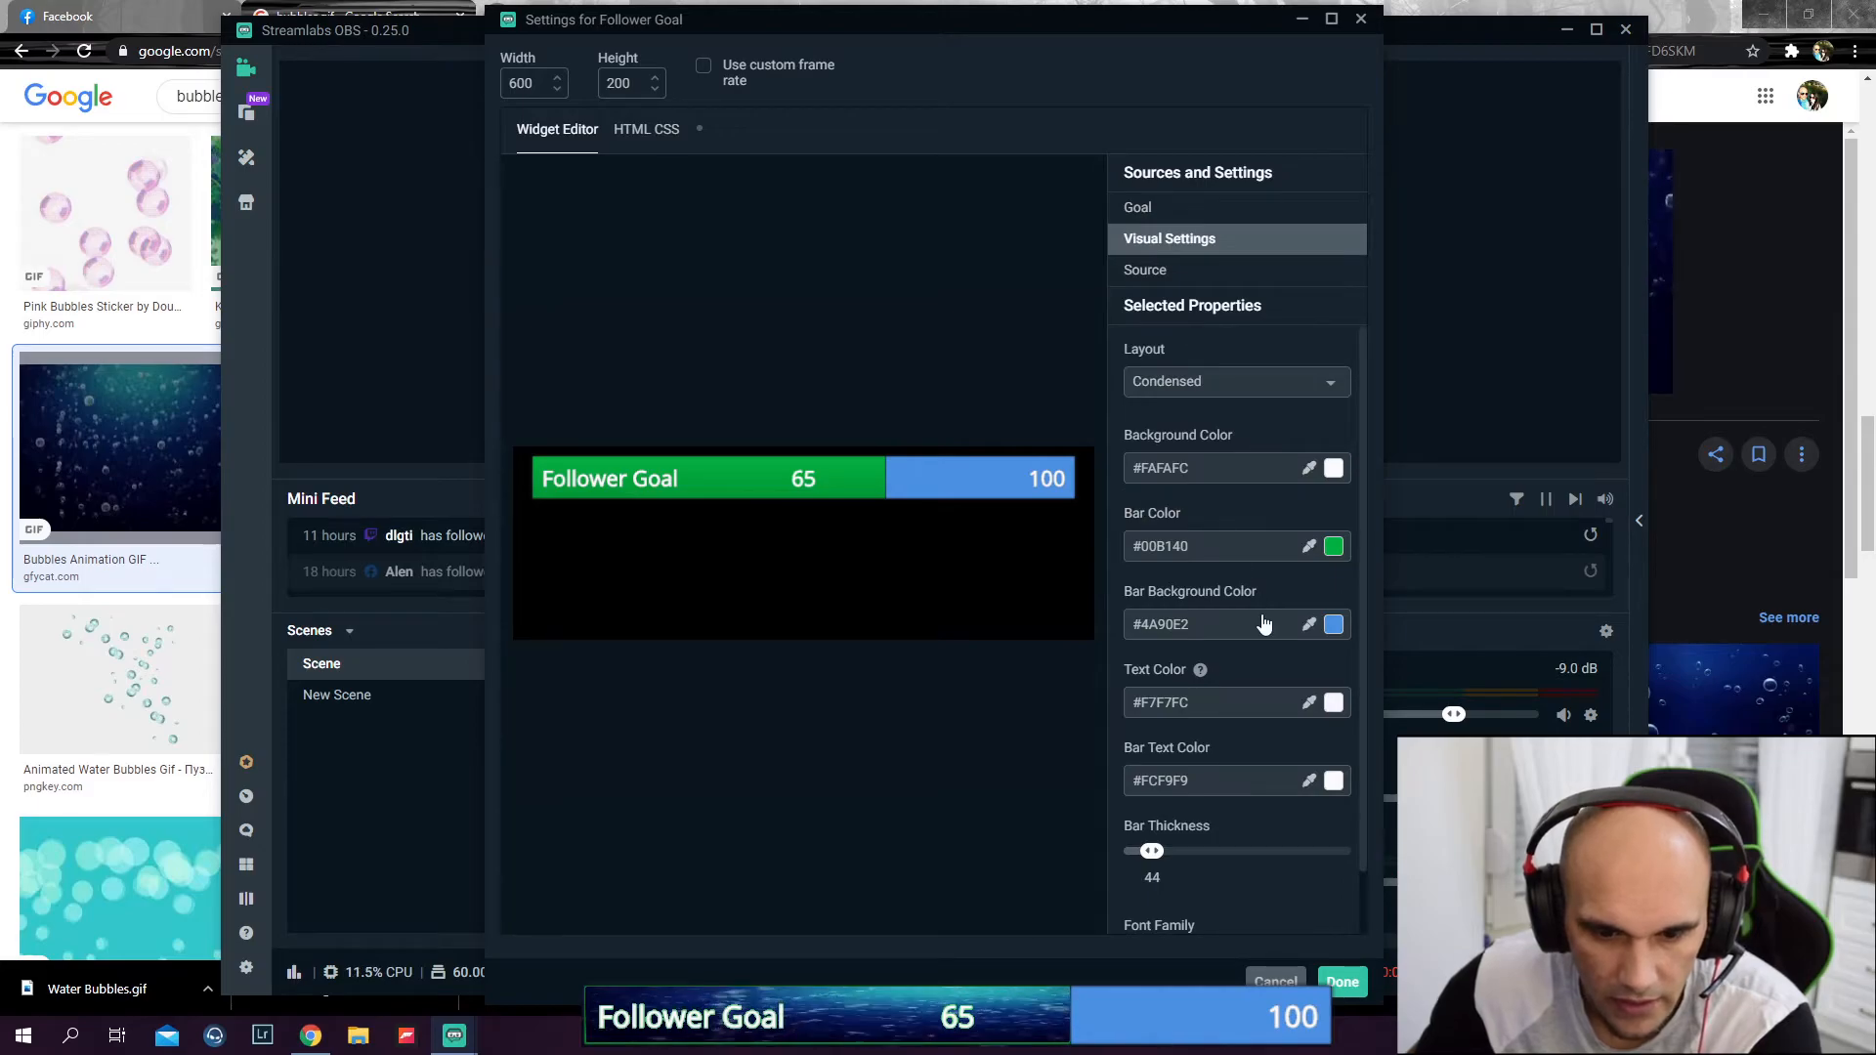
{"action": "left_click", "coordinate": [1333, 625]}
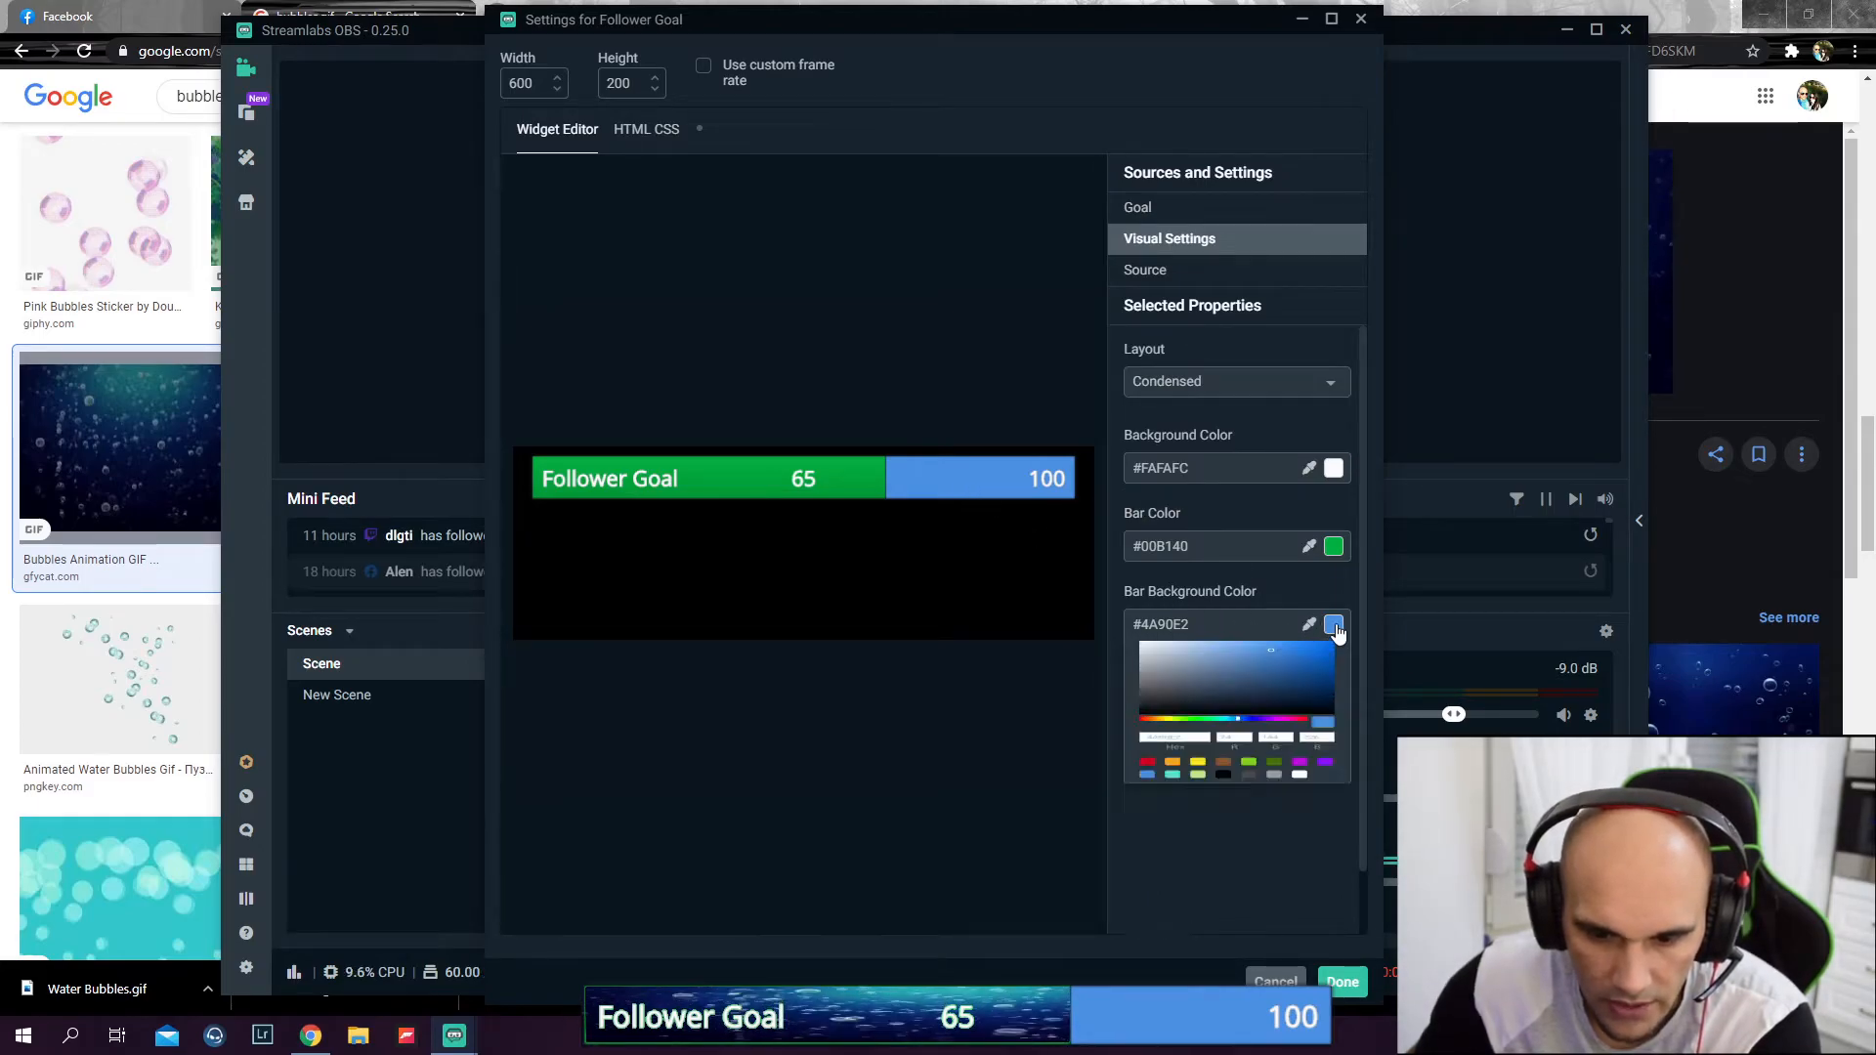
{"action": "left_click", "coordinate": [1181, 679]}
{"action": "left_click", "coordinate": [1159, 673]}
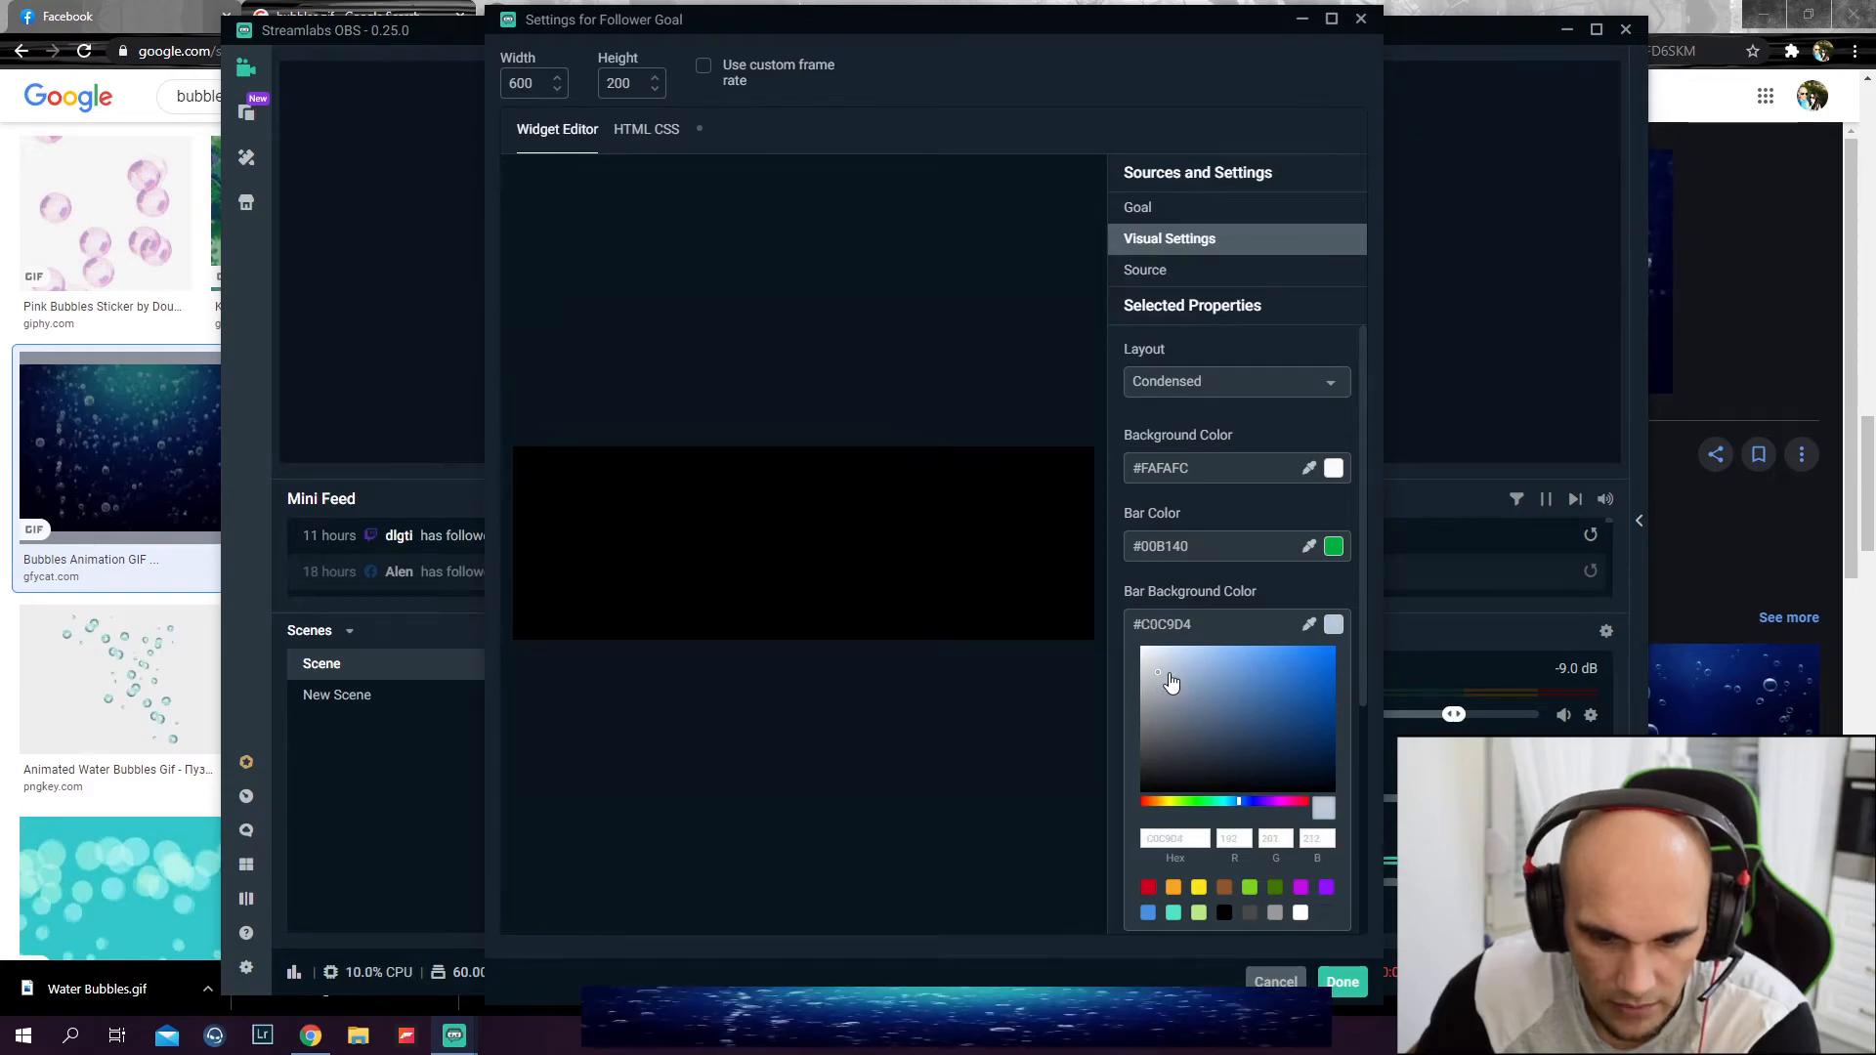
{"action": "left_click", "coordinate": [1146, 652]}
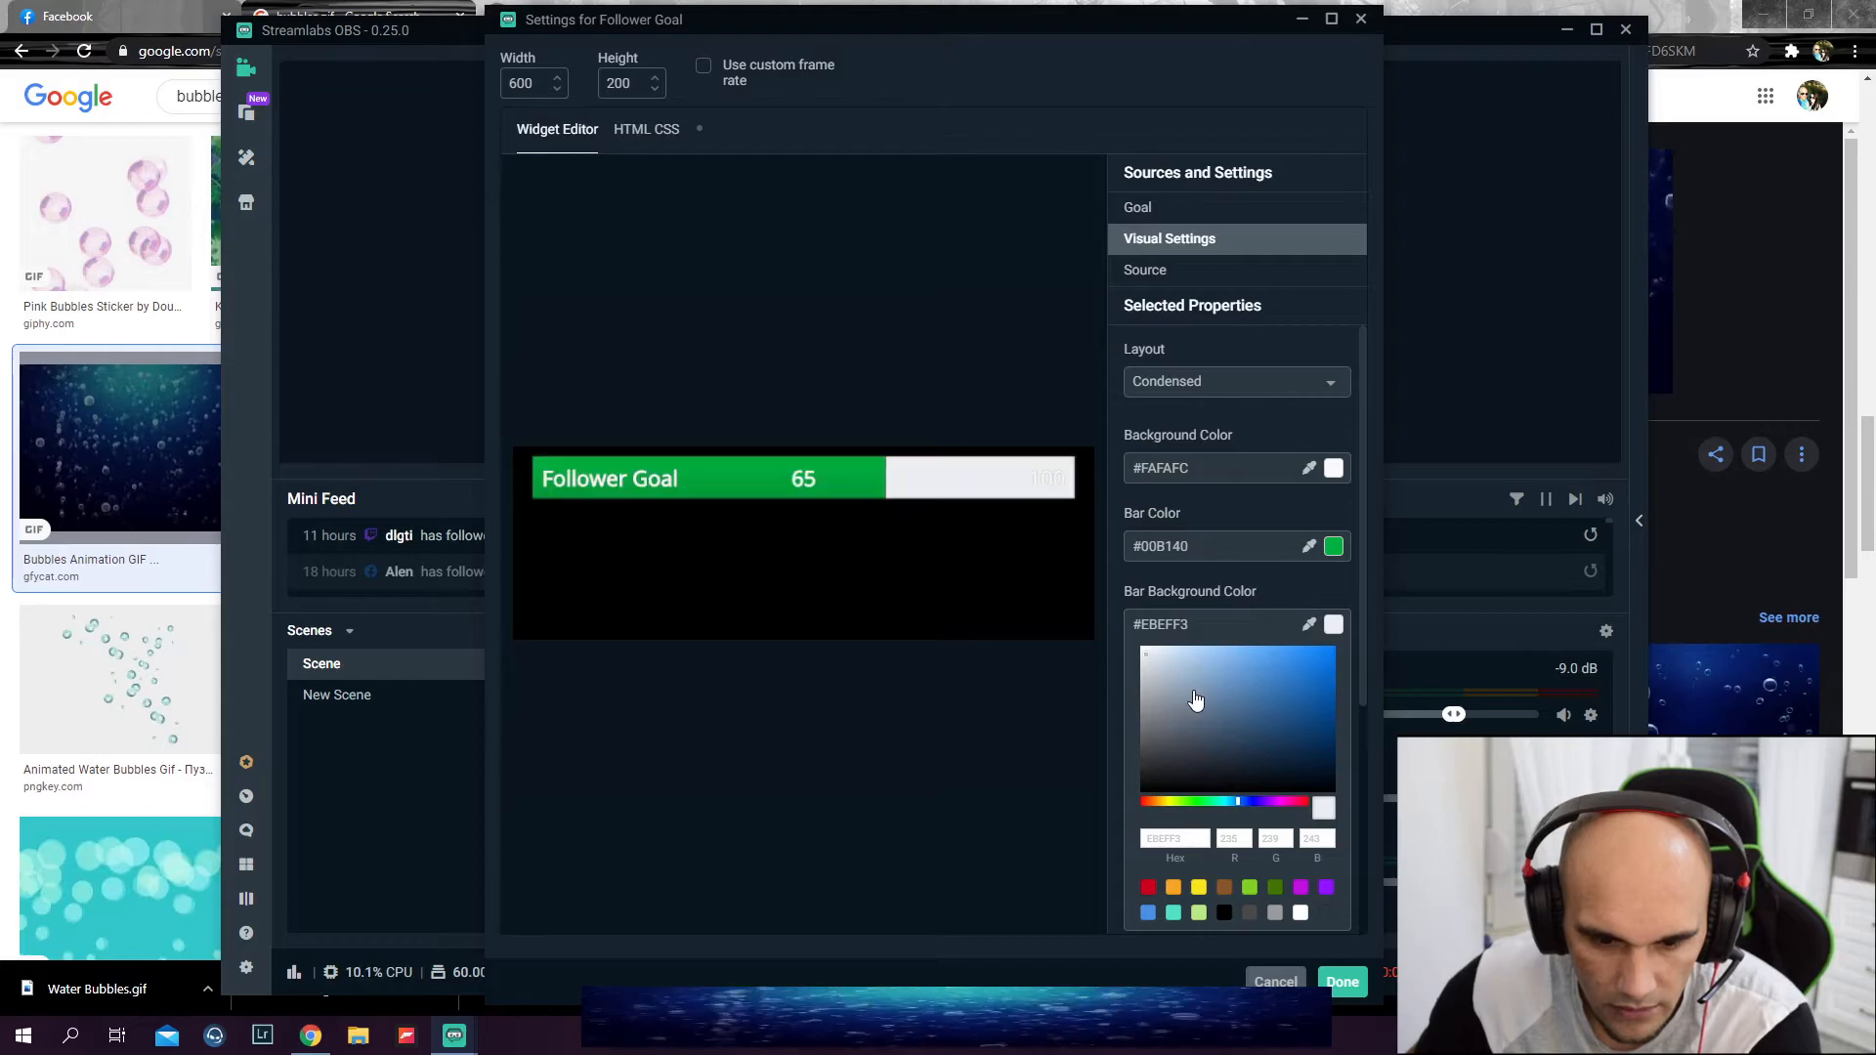
{"action": "left_click", "coordinate": [1141, 803]}
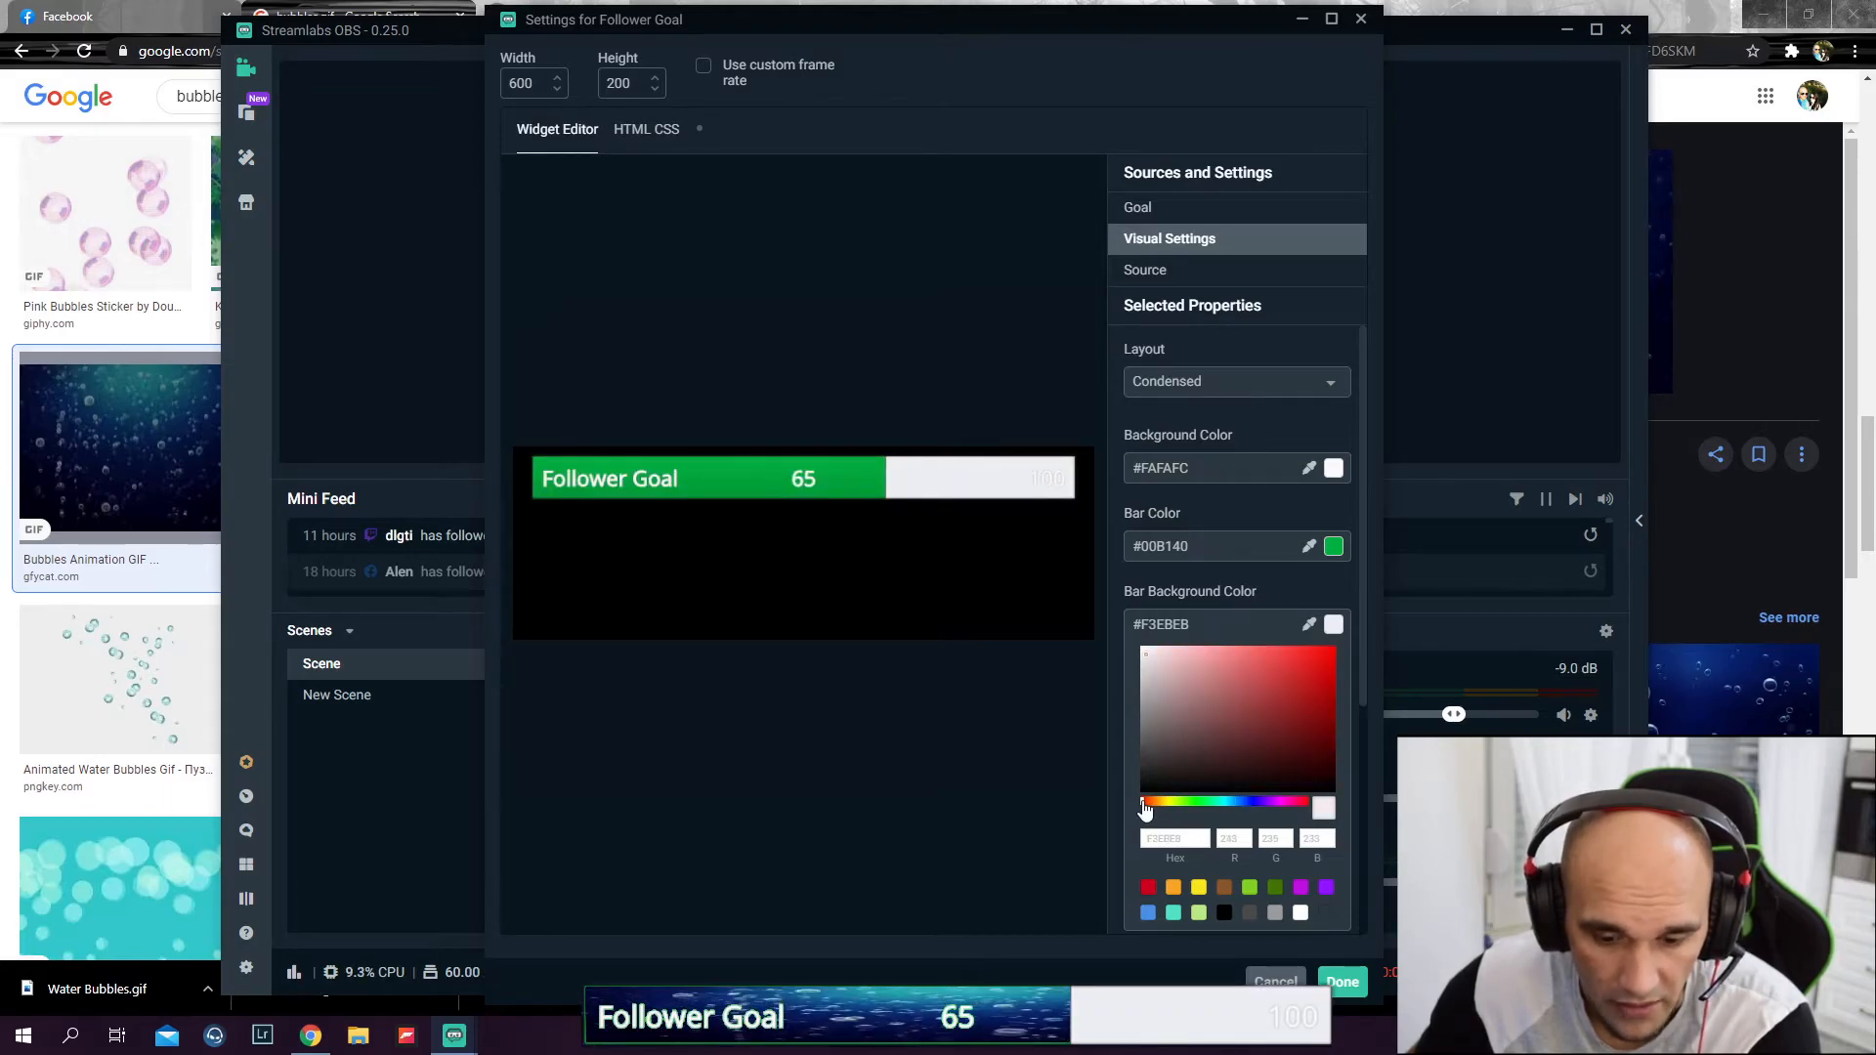
{"action": "left_click", "coordinate": [1324, 656]}
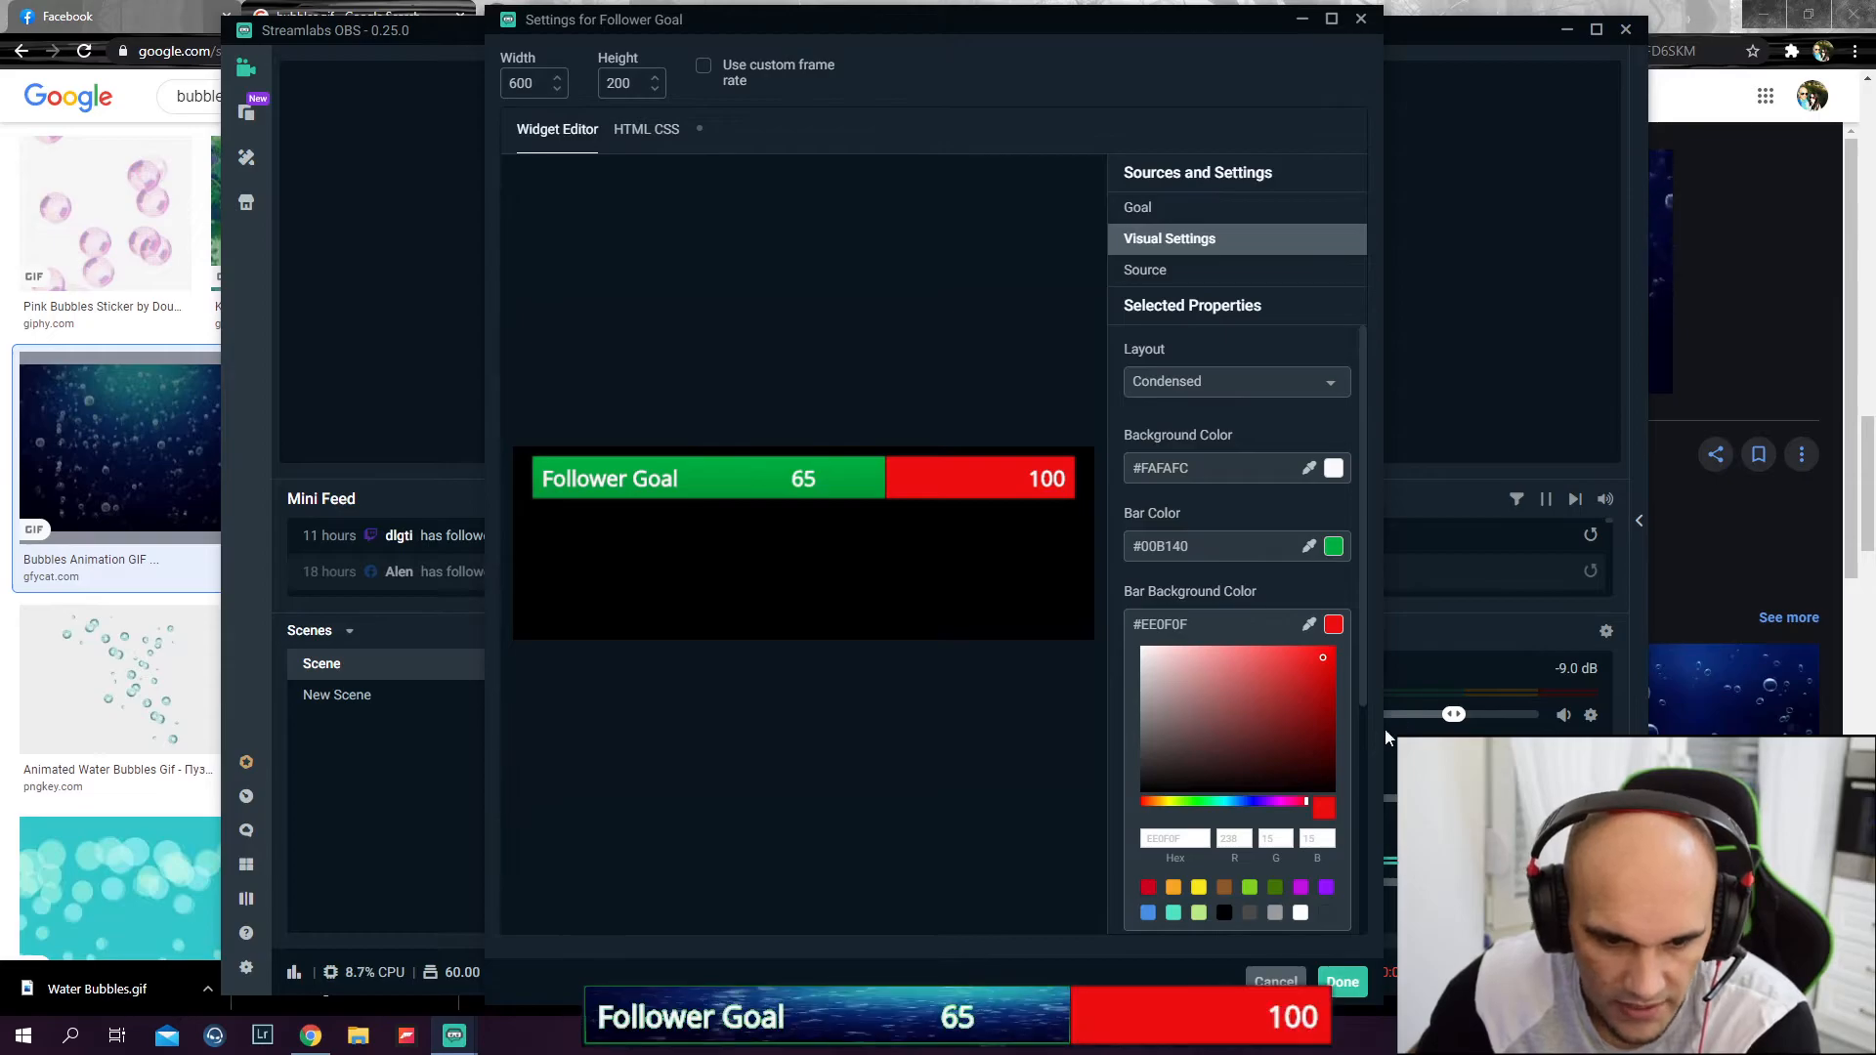
{"action": "left_click", "coordinate": [1341, 982]}
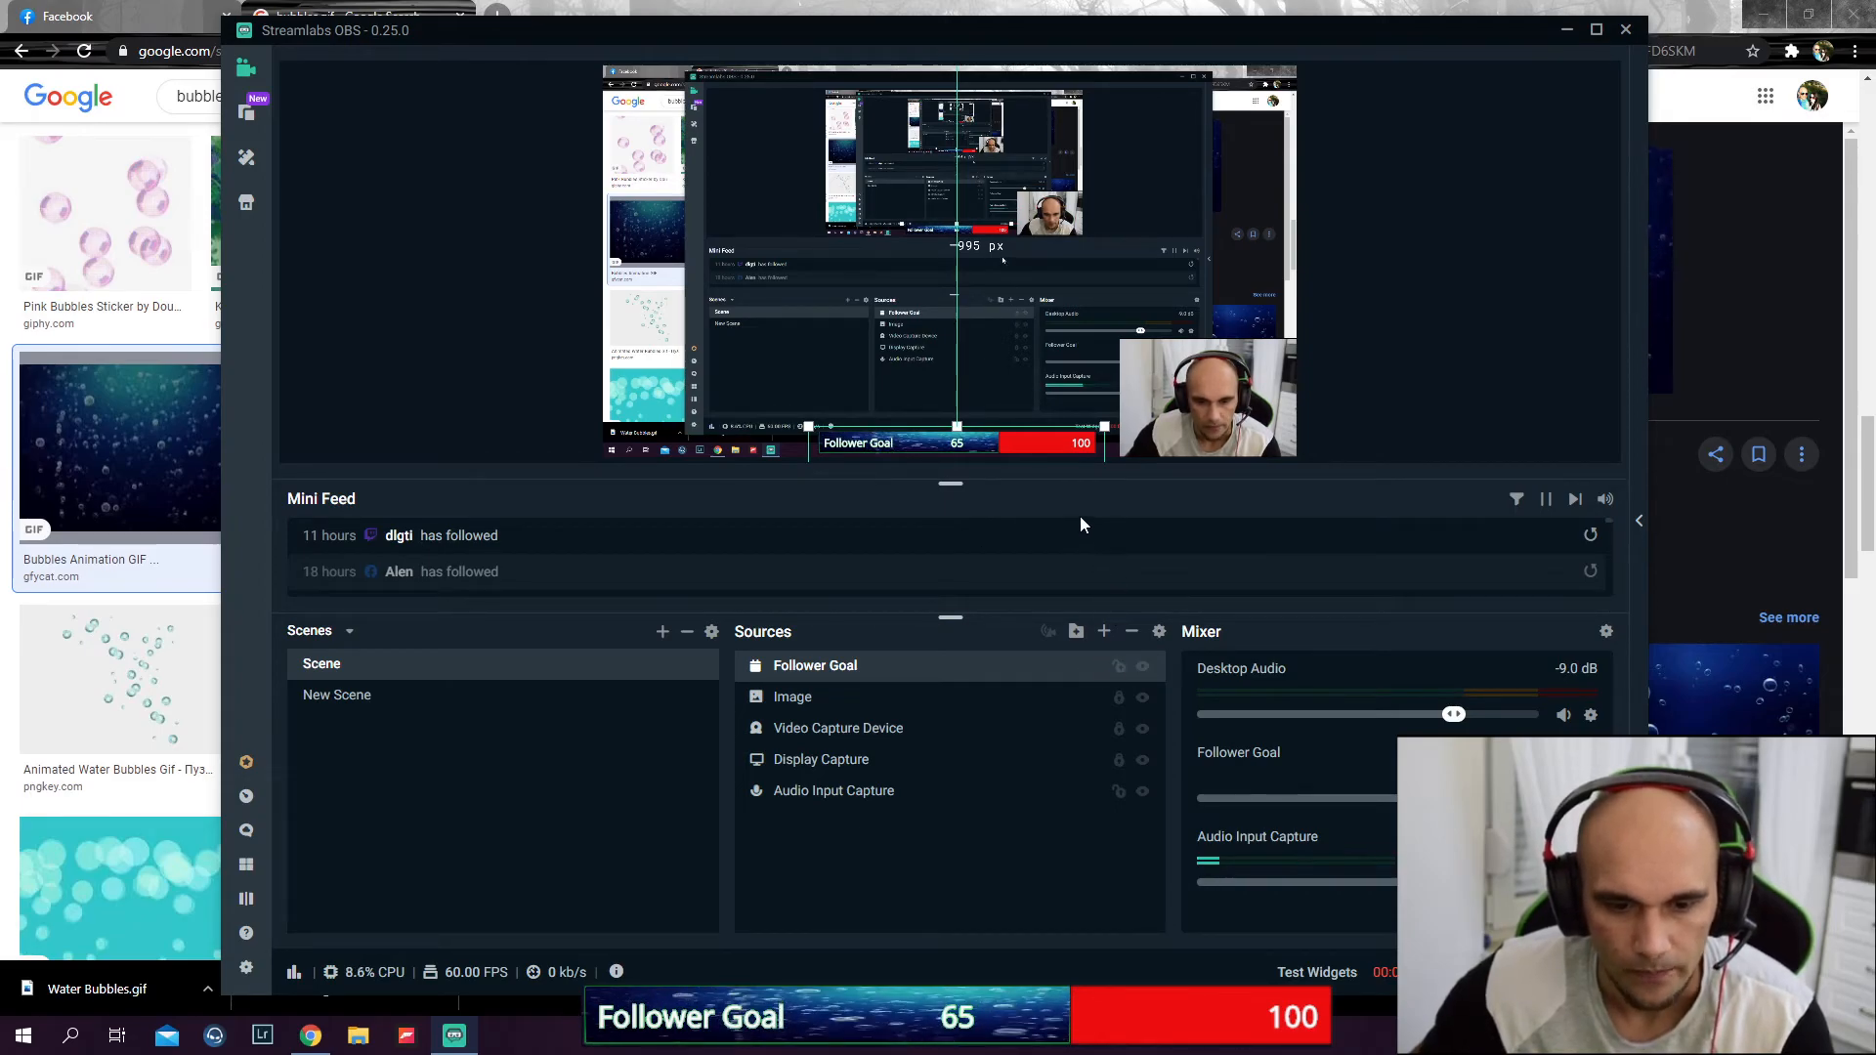
{"action": "left_click", "coordinate": [1120, 673]}
{"action": "left_click", "coordinate": [1120, 670]}
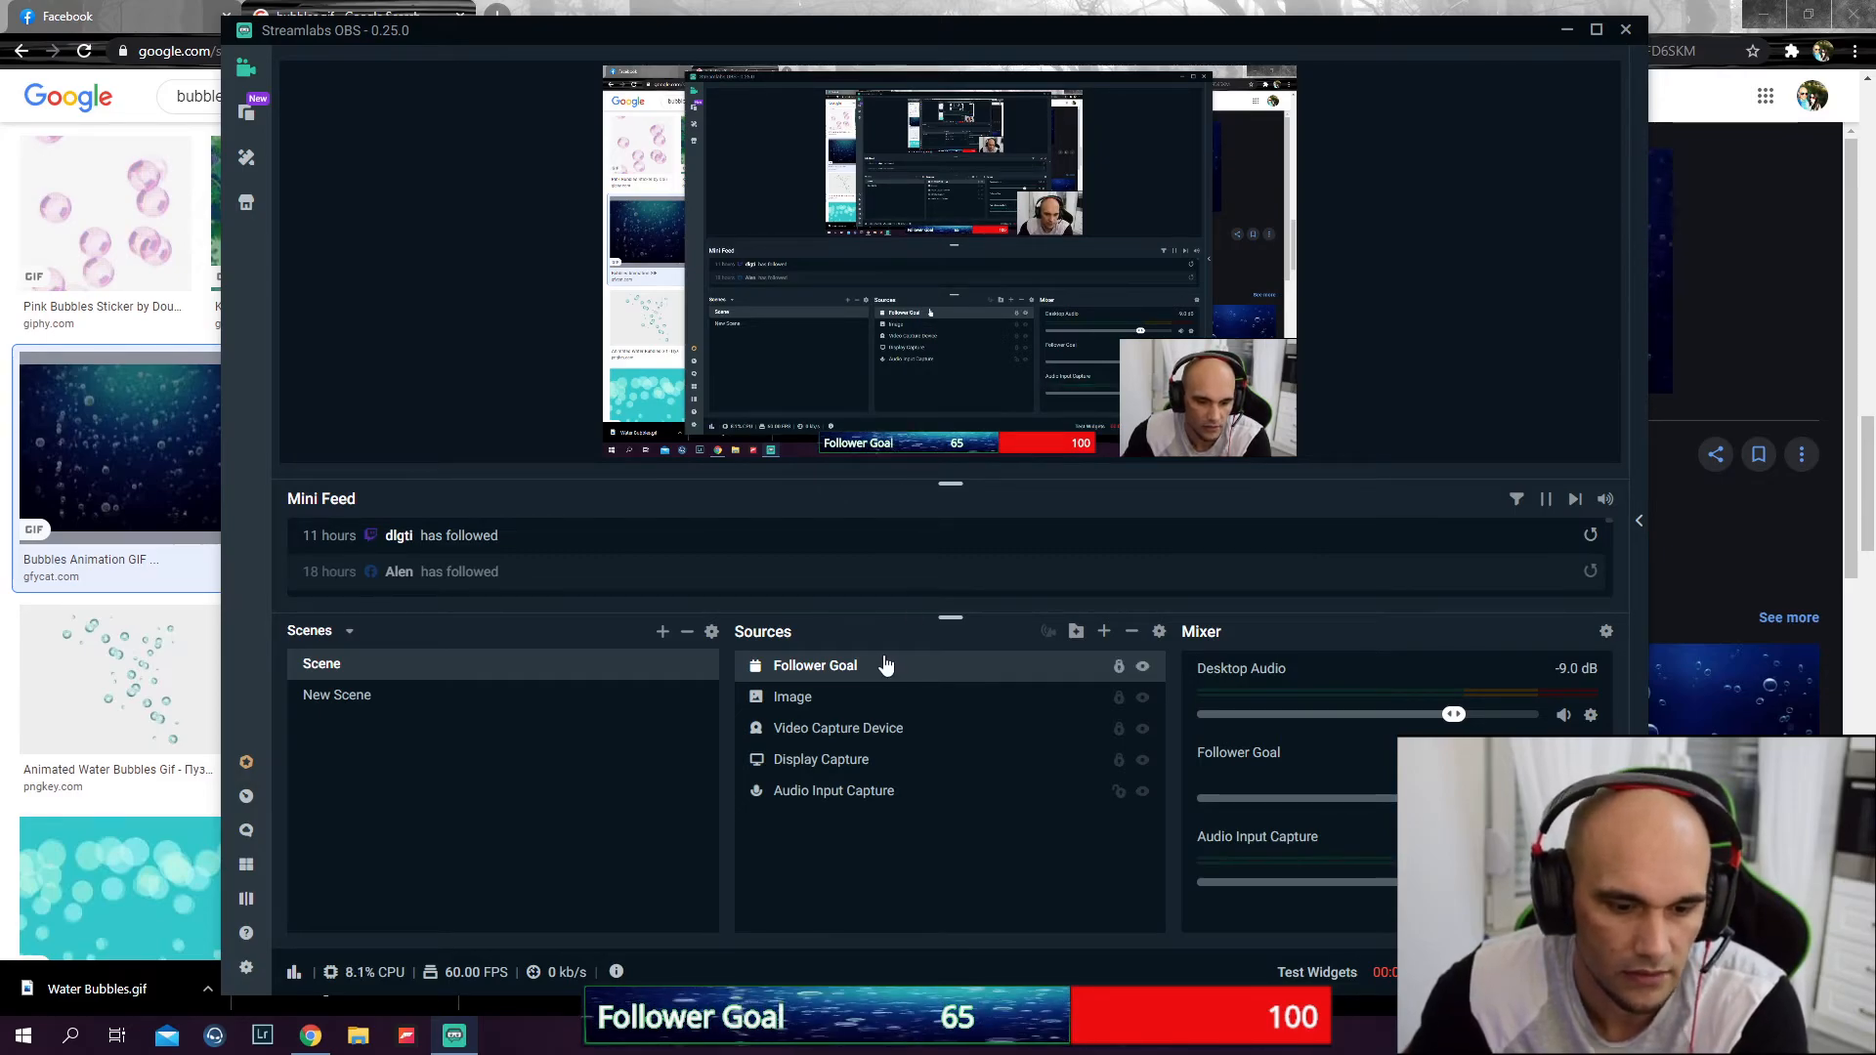
Replace the Image source's file with source.gif from the Desktop and deselect the image
{"action": "double_click", "coordinate": [808, 696]}
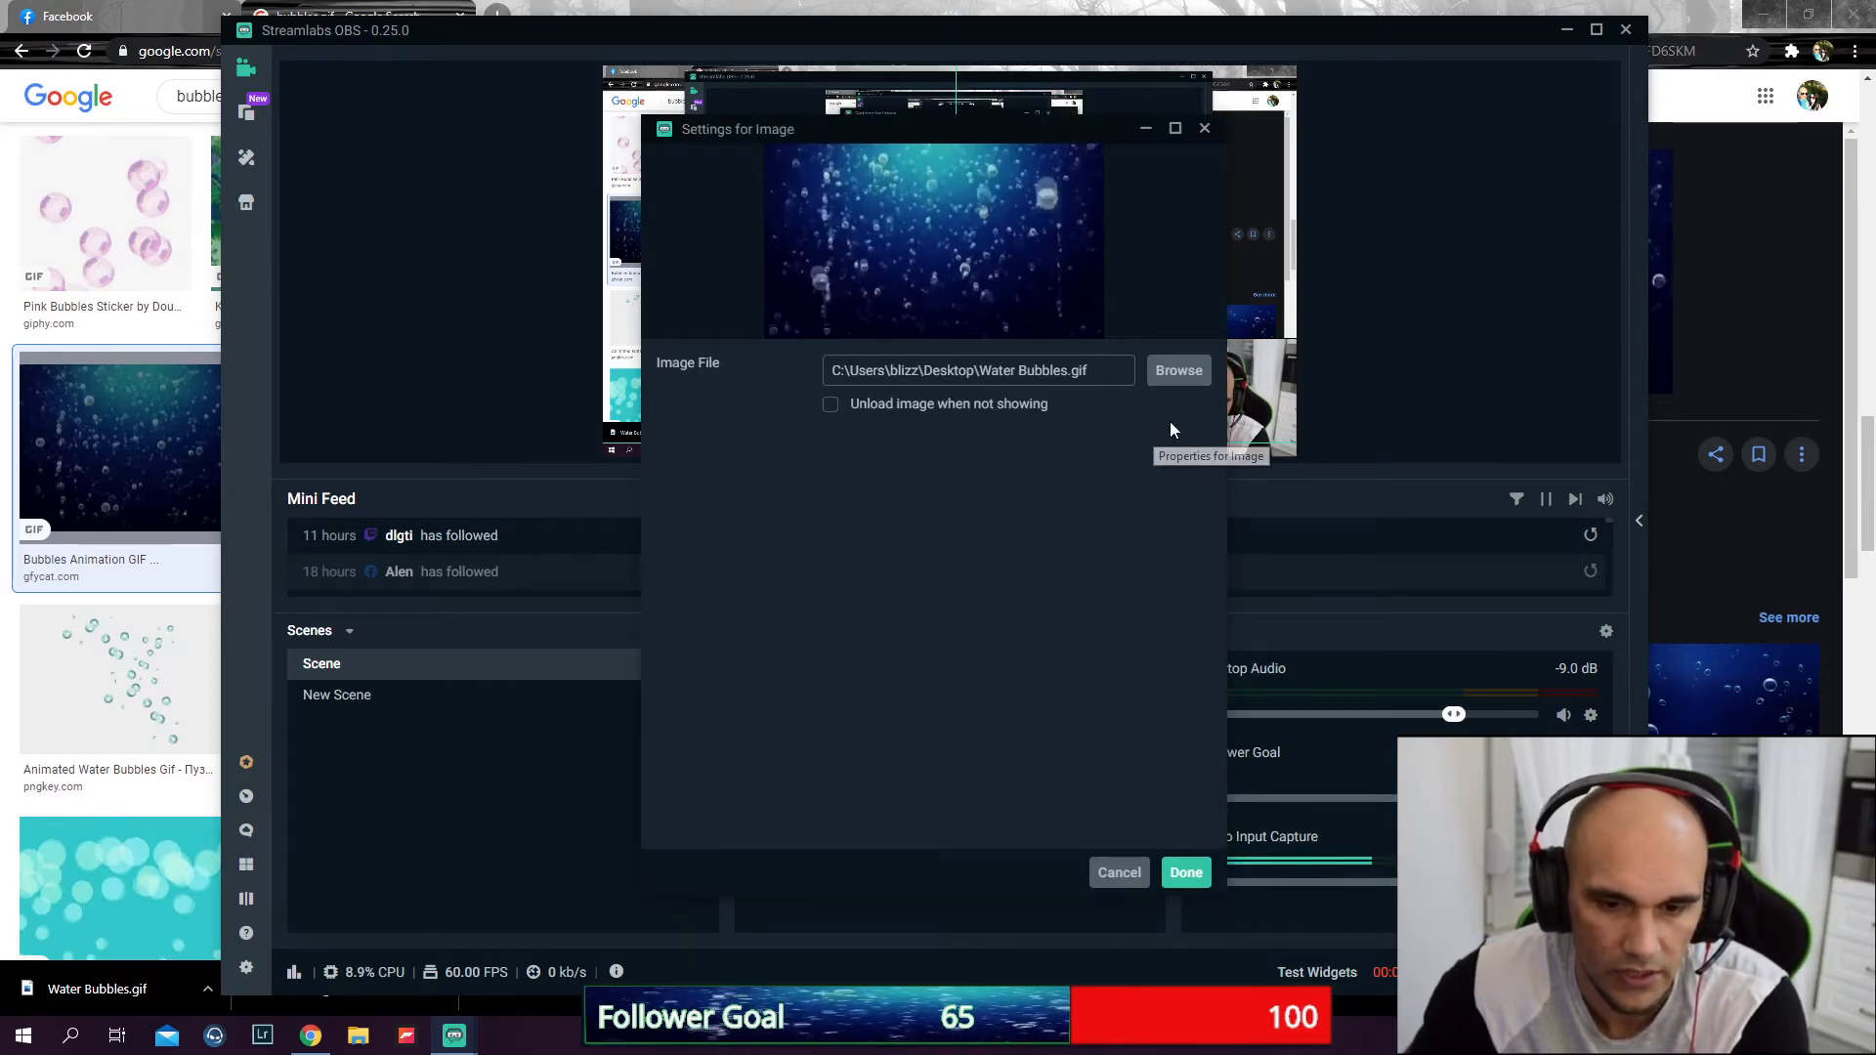
{"action": "left_click", "coordinate": [1178, 370]}
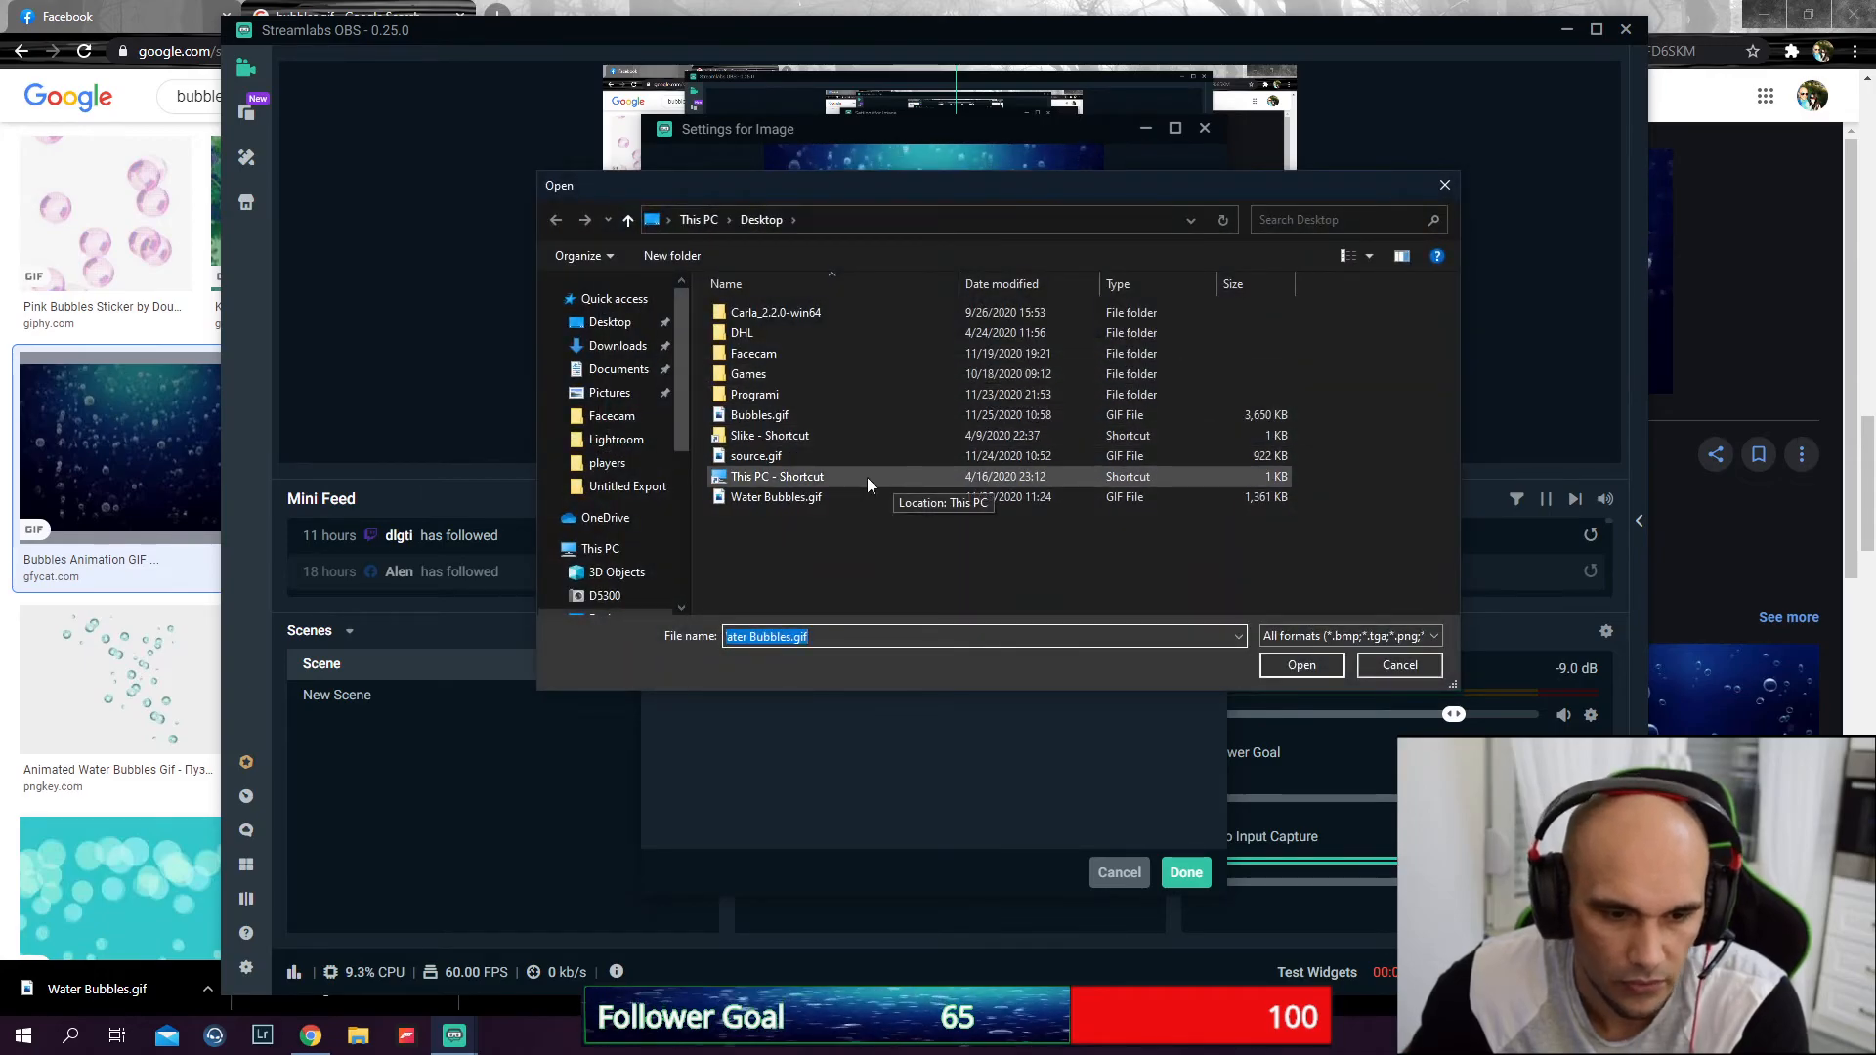
{"action": "left_click", "coordinate": [757, 456]}
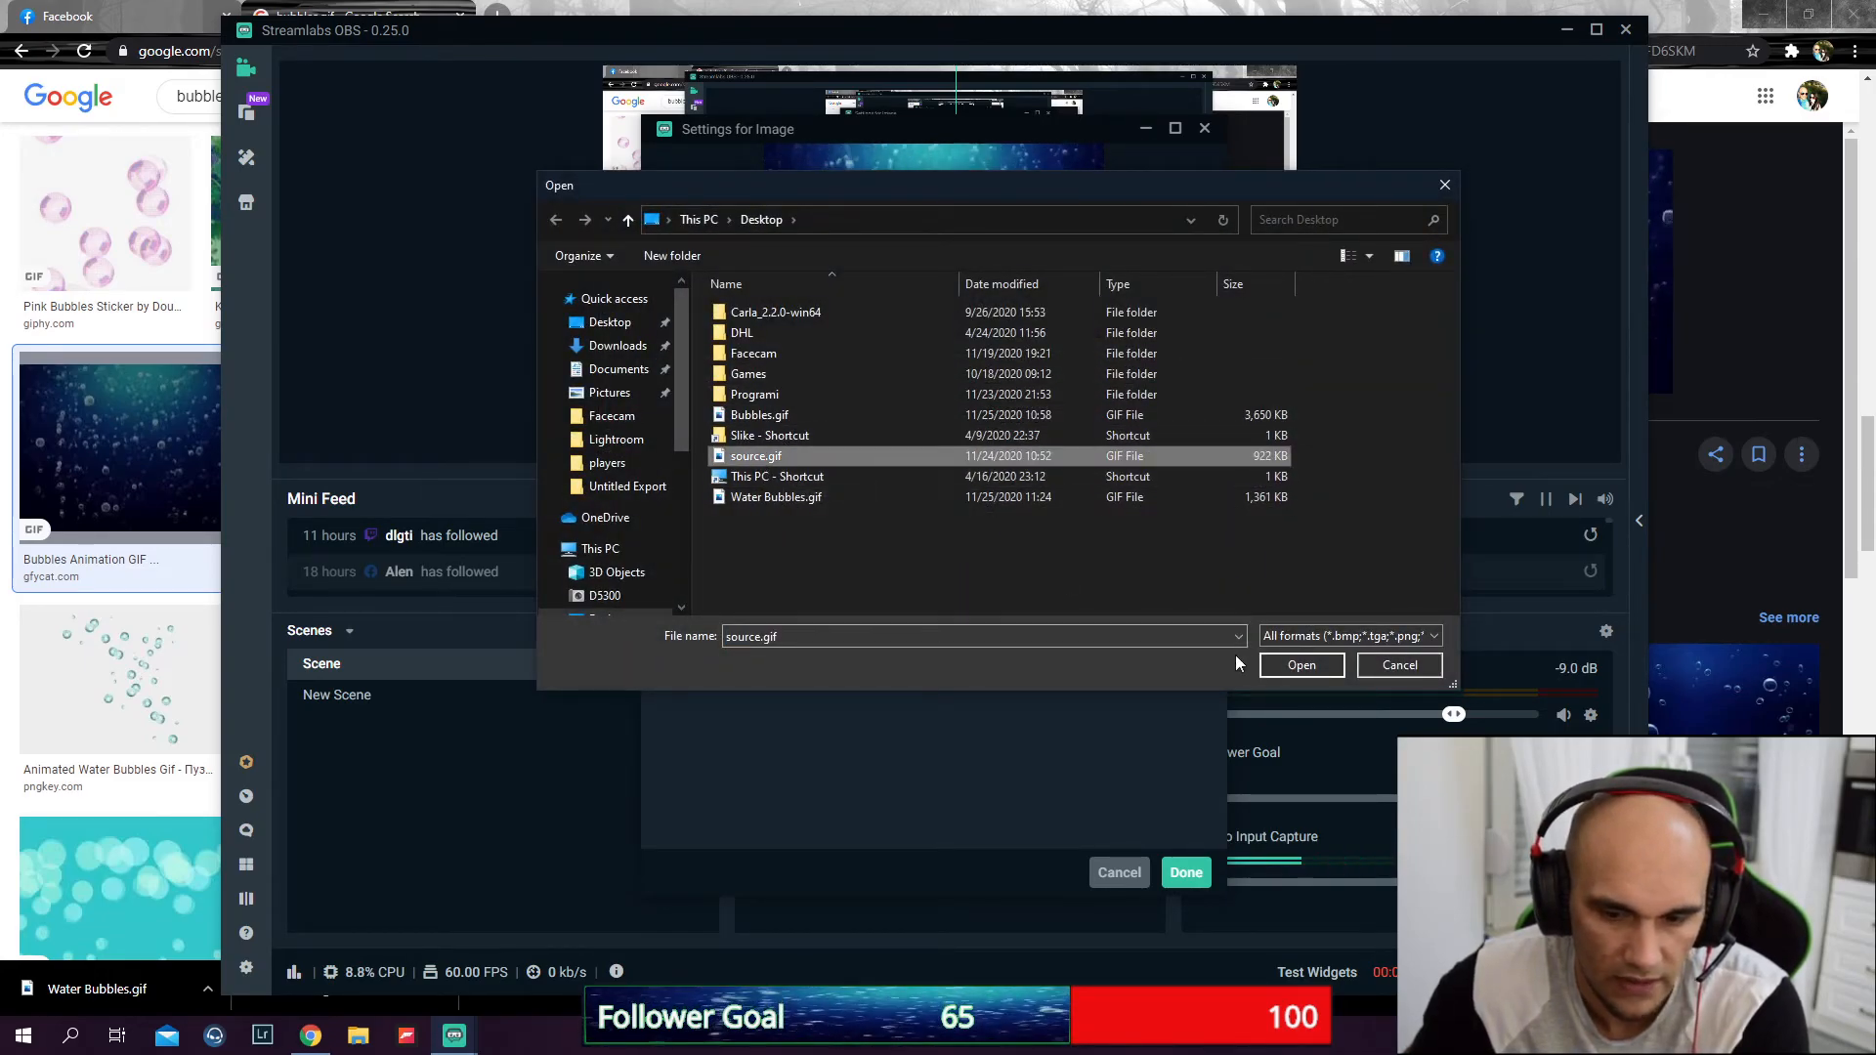
{"action": "left_click", "coordinate": [1319, 666]}
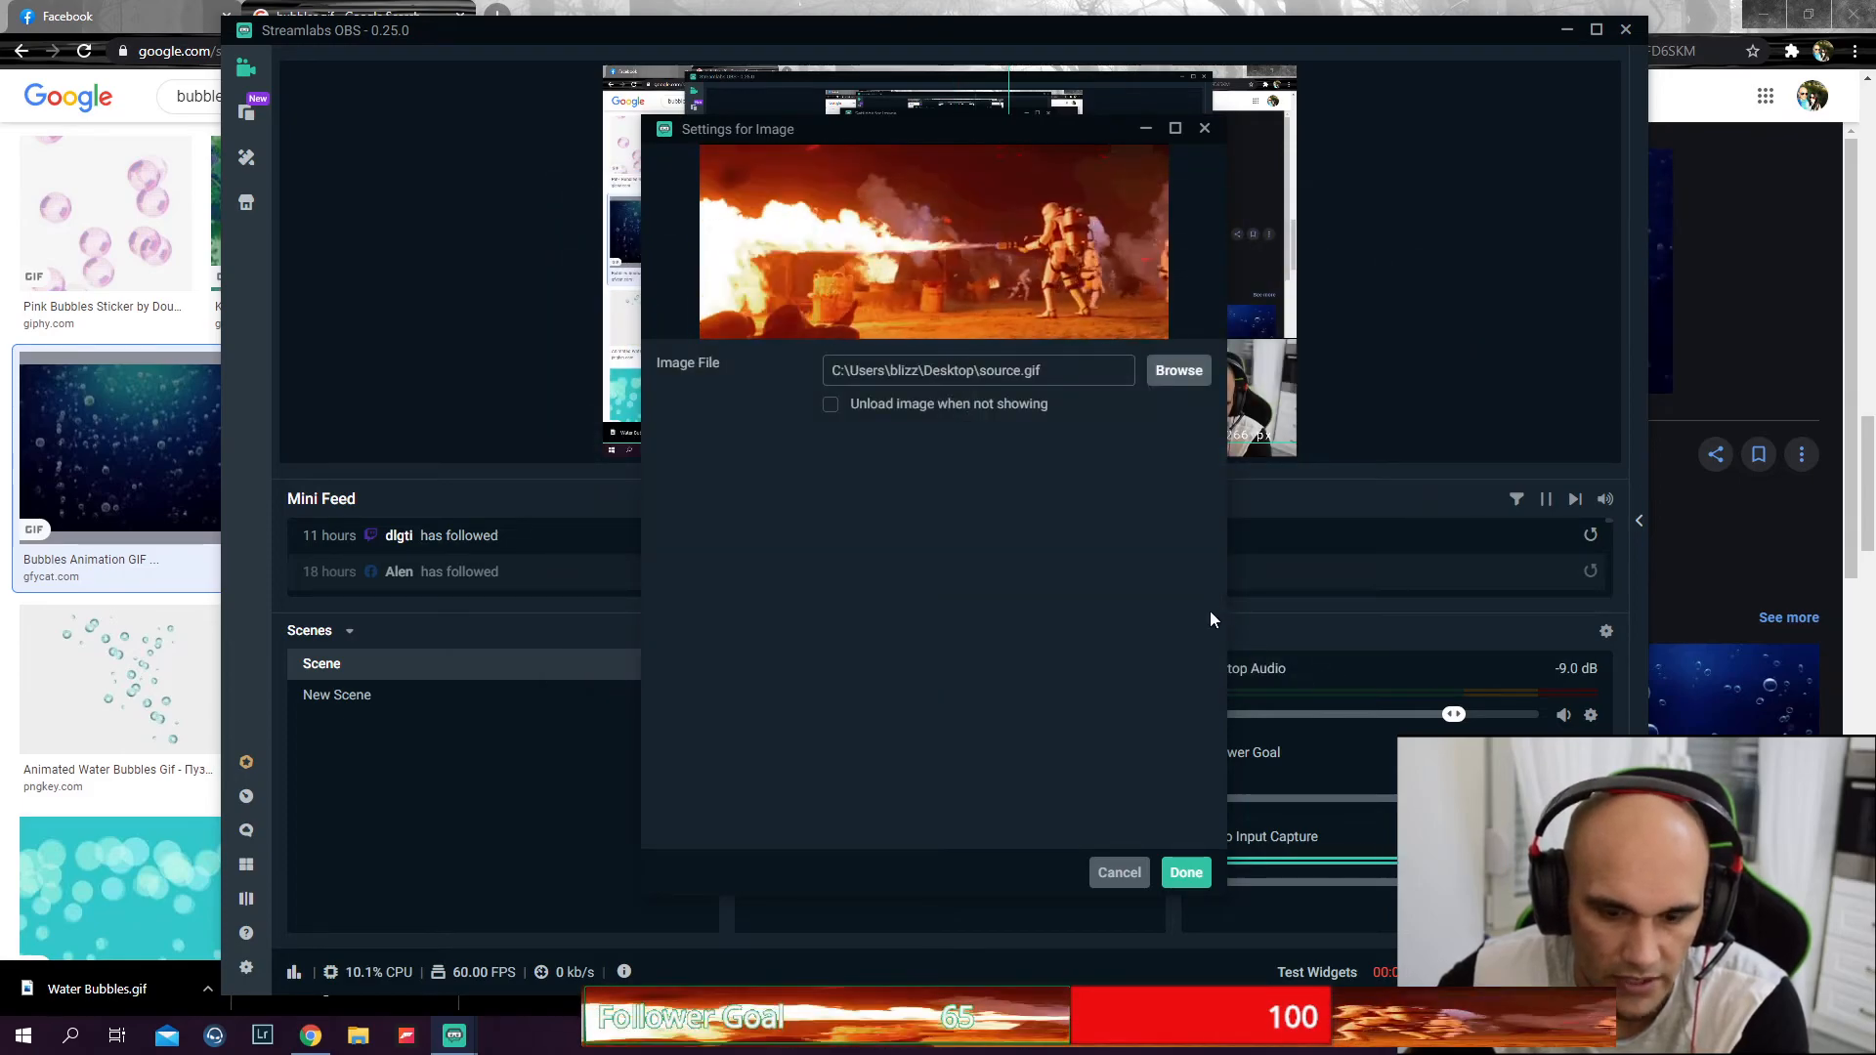
{"action": "left_click", "coordinate": [1186, 873]}
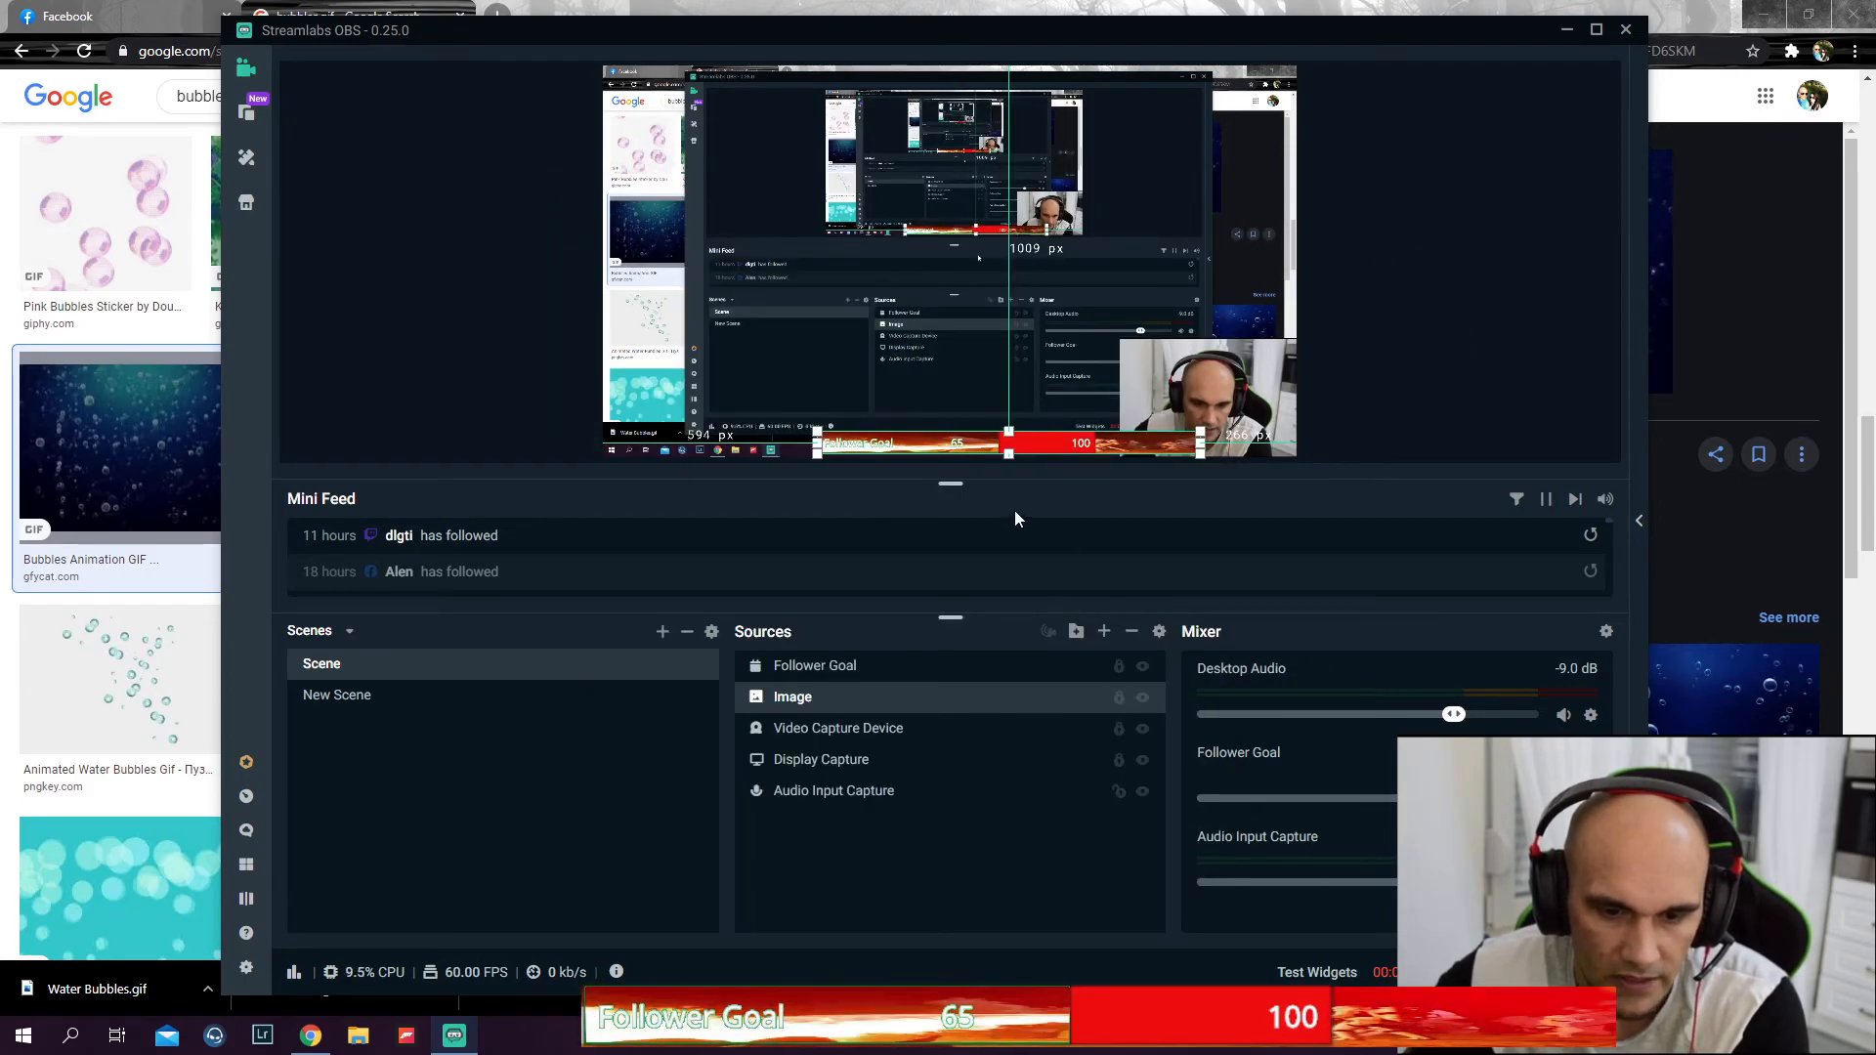
{"action": "left_click", "coordinate": [1186, 448]}
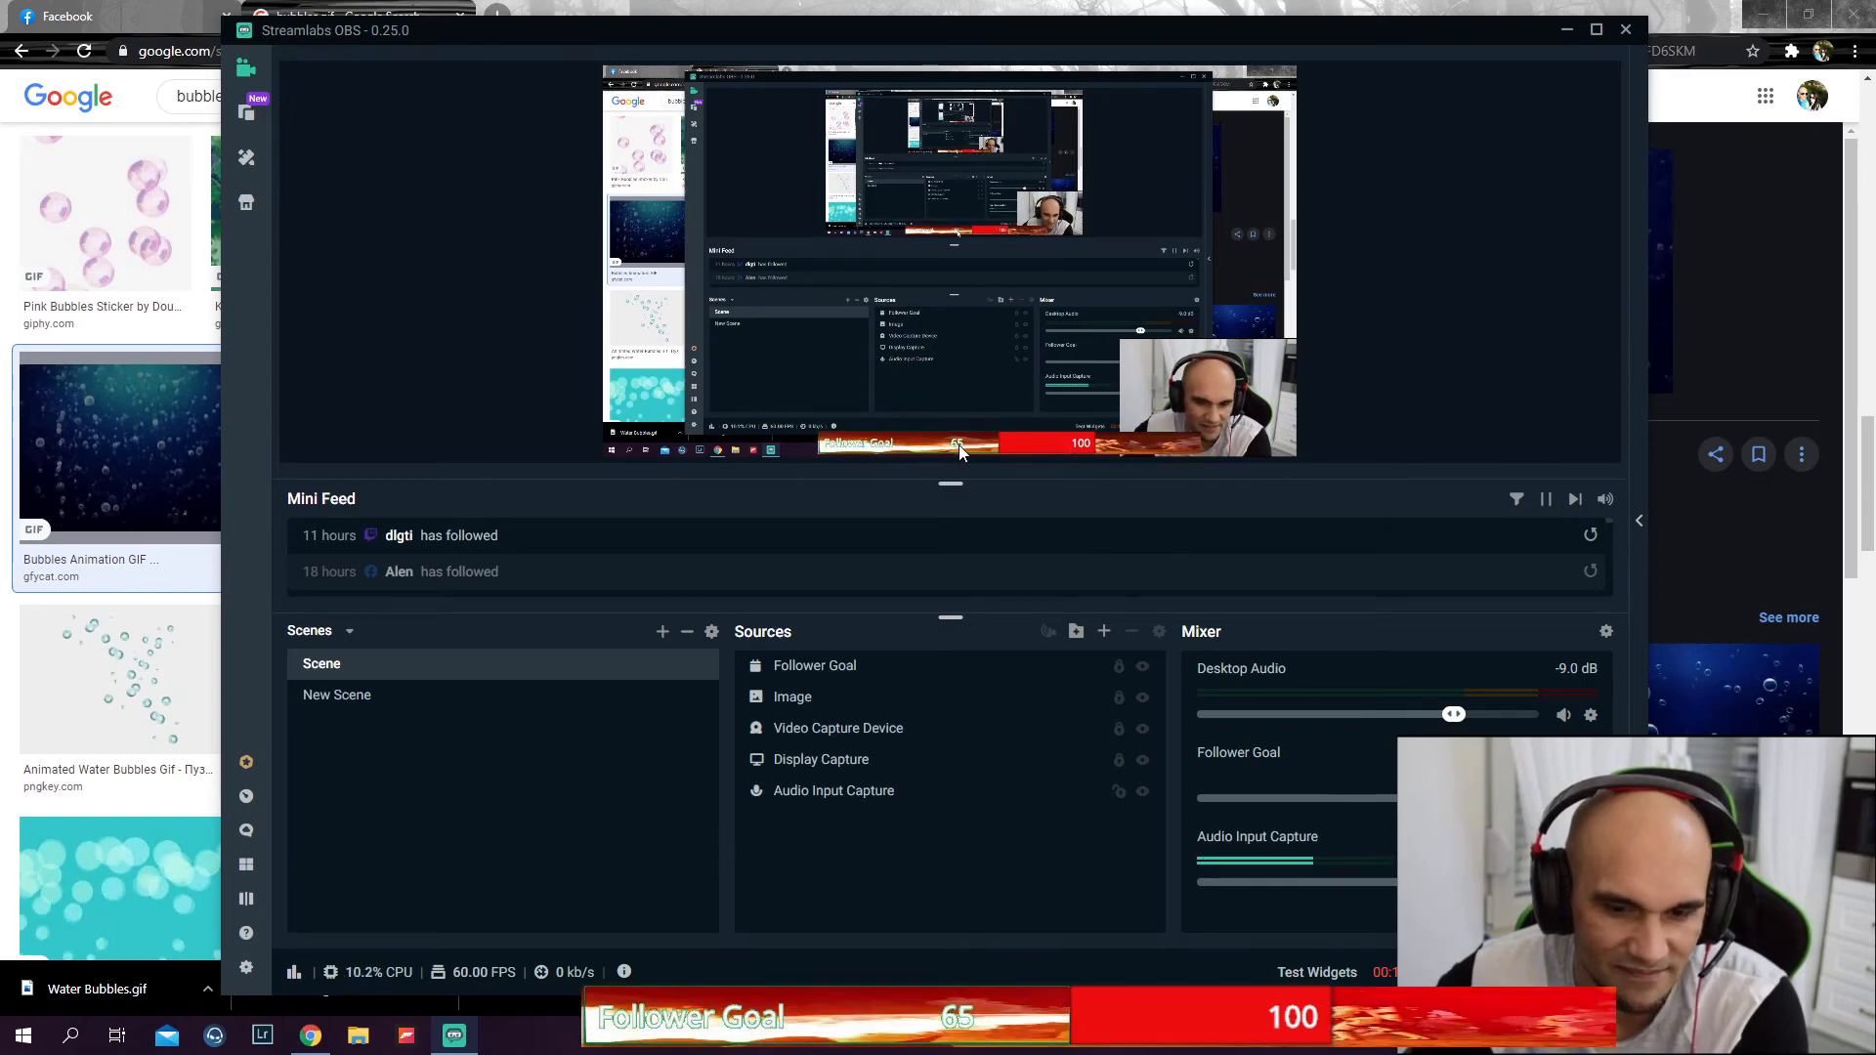
Switch the Image source's file back to Water Bubbles.gif from the Desktop and save its settings
{"action": "left_click", "coordinate": [855, 665]}
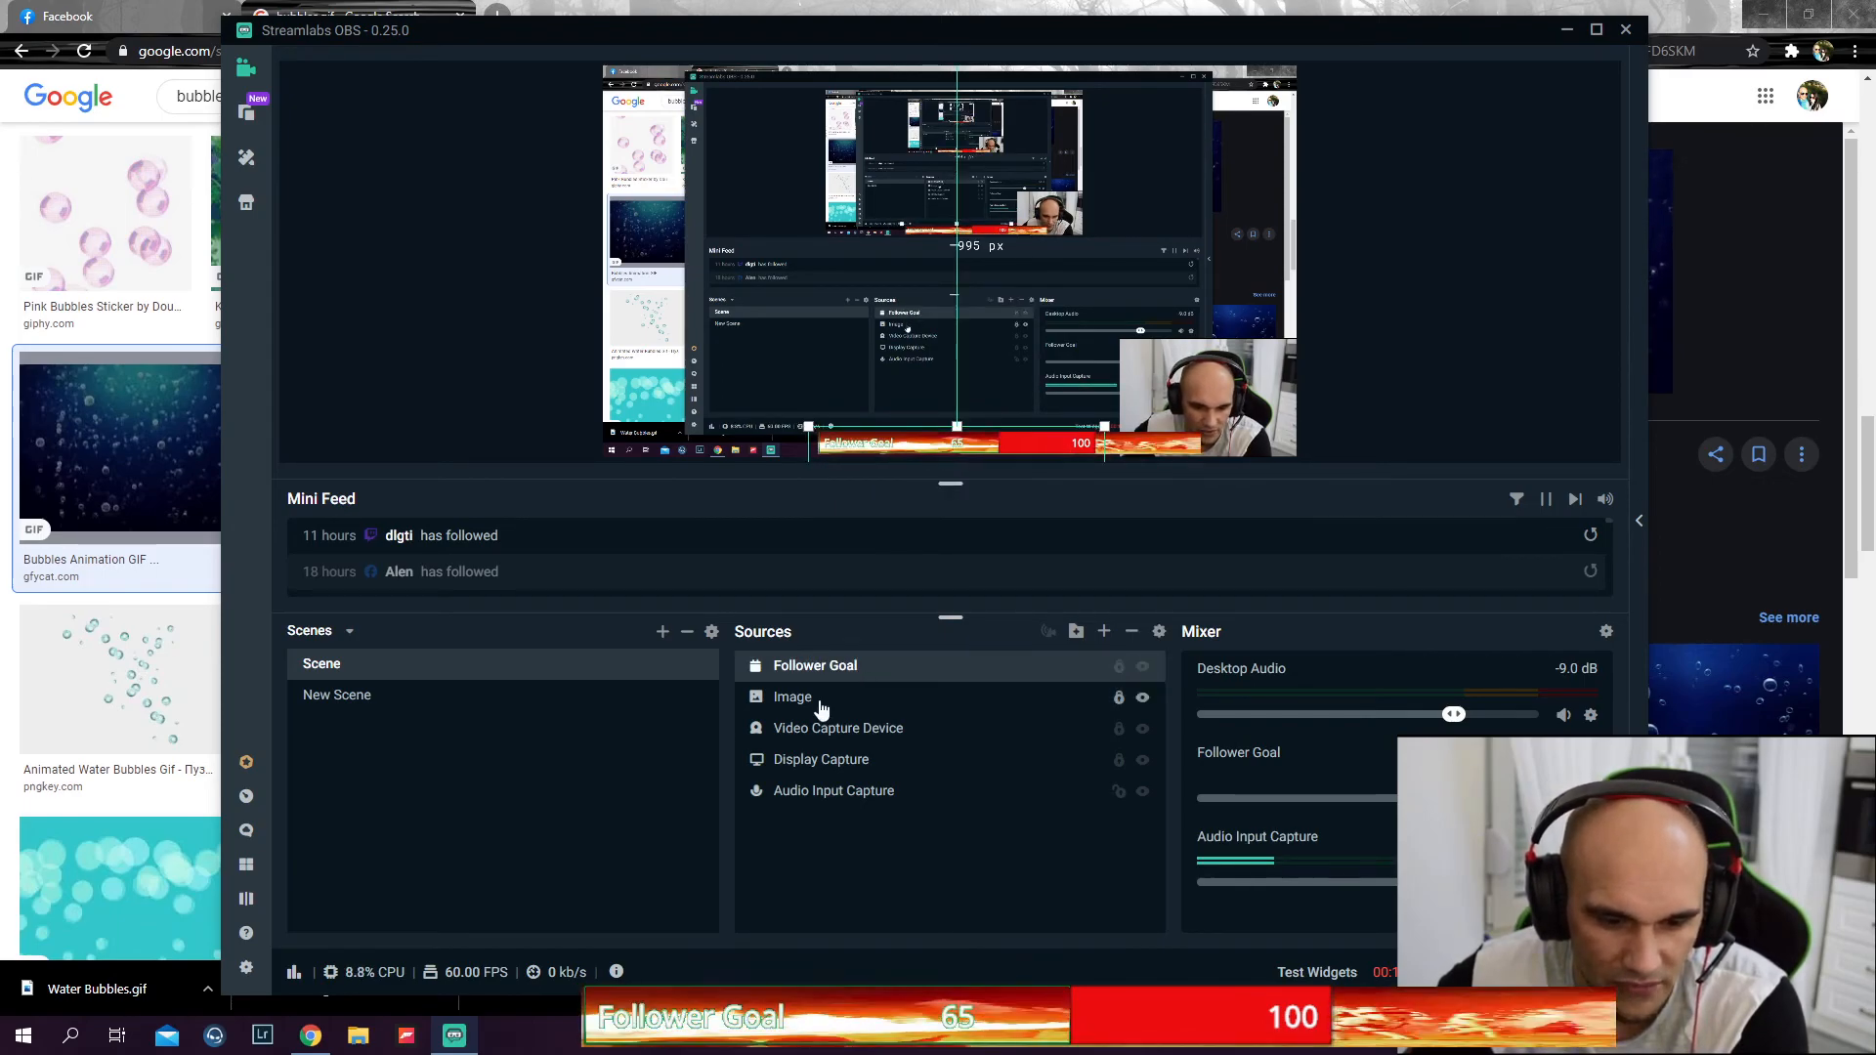
{"action": "double_click", "coordinate": [821, 699]}
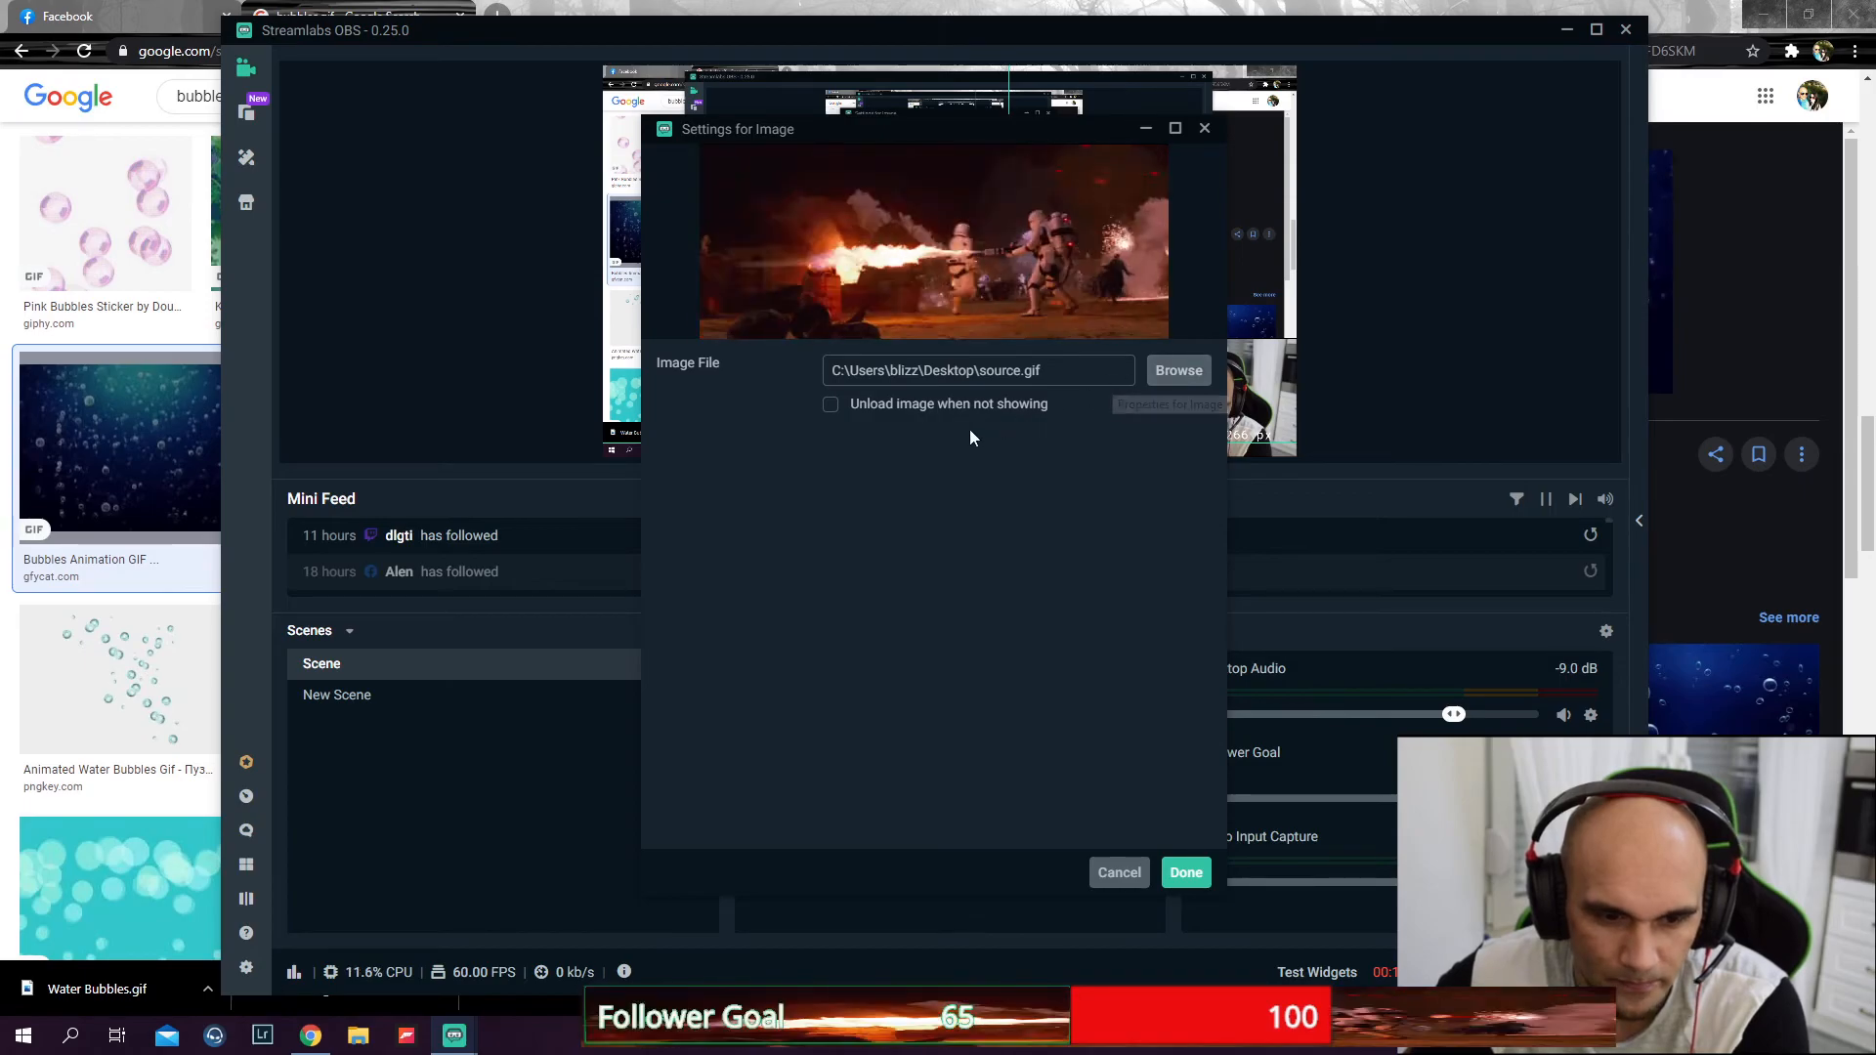
{"action": "left_click", "coordinate": [1200, 369]}
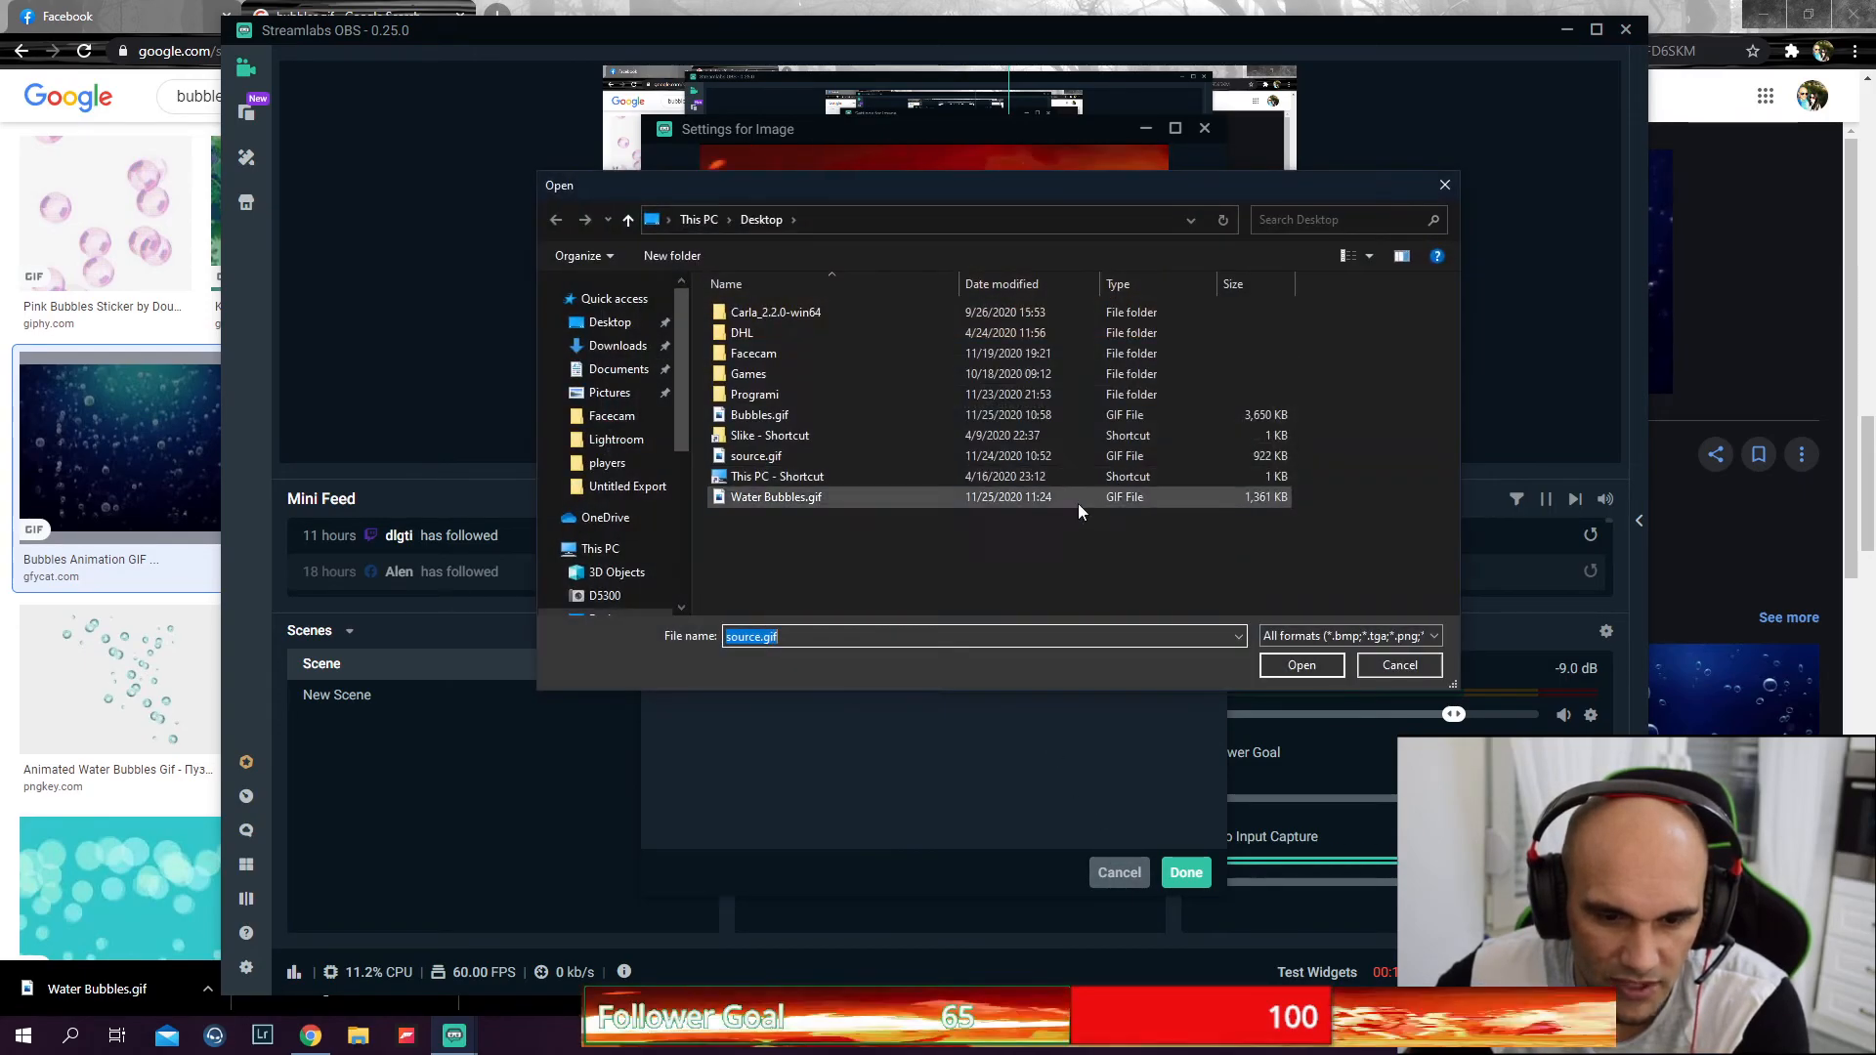
{"action": "left_click", "coordinate": [778, 496]}
{"action": "left_click", "coordinate": [1308, 665]}
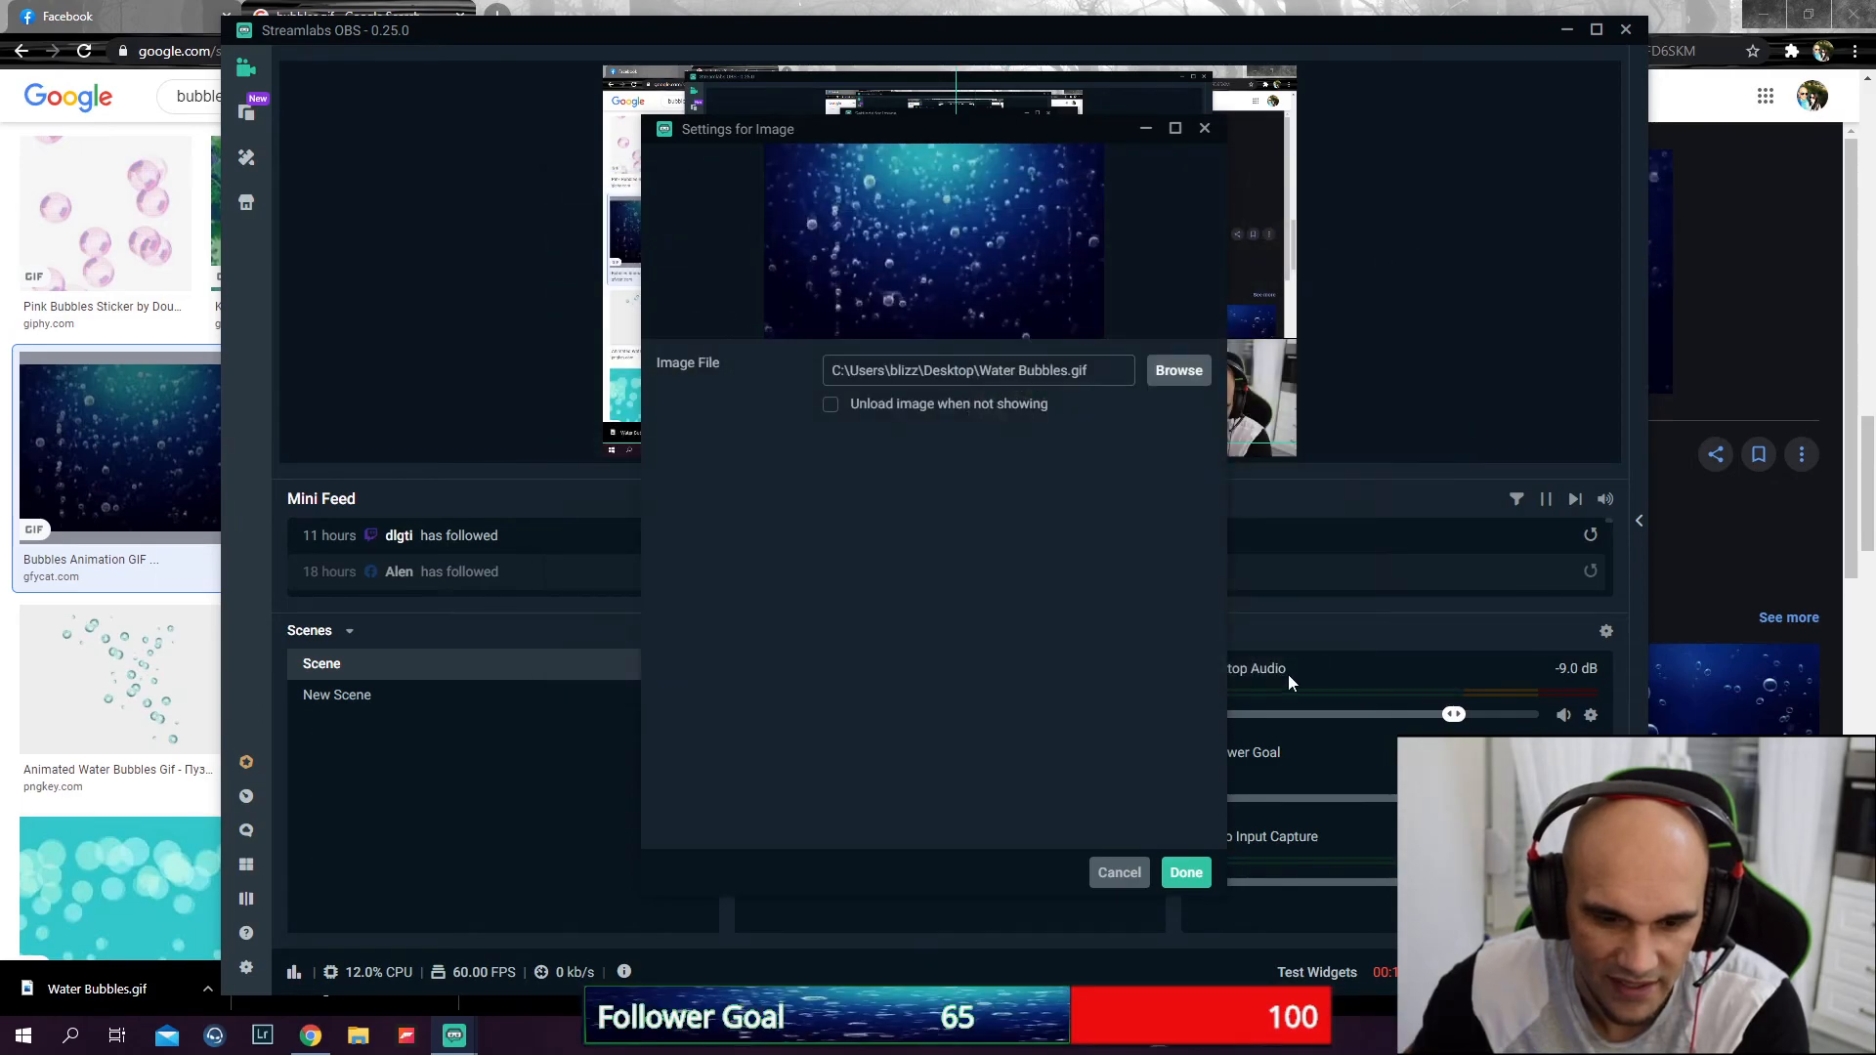
{"action": "left_click", "coordinate": [1186, 873]}
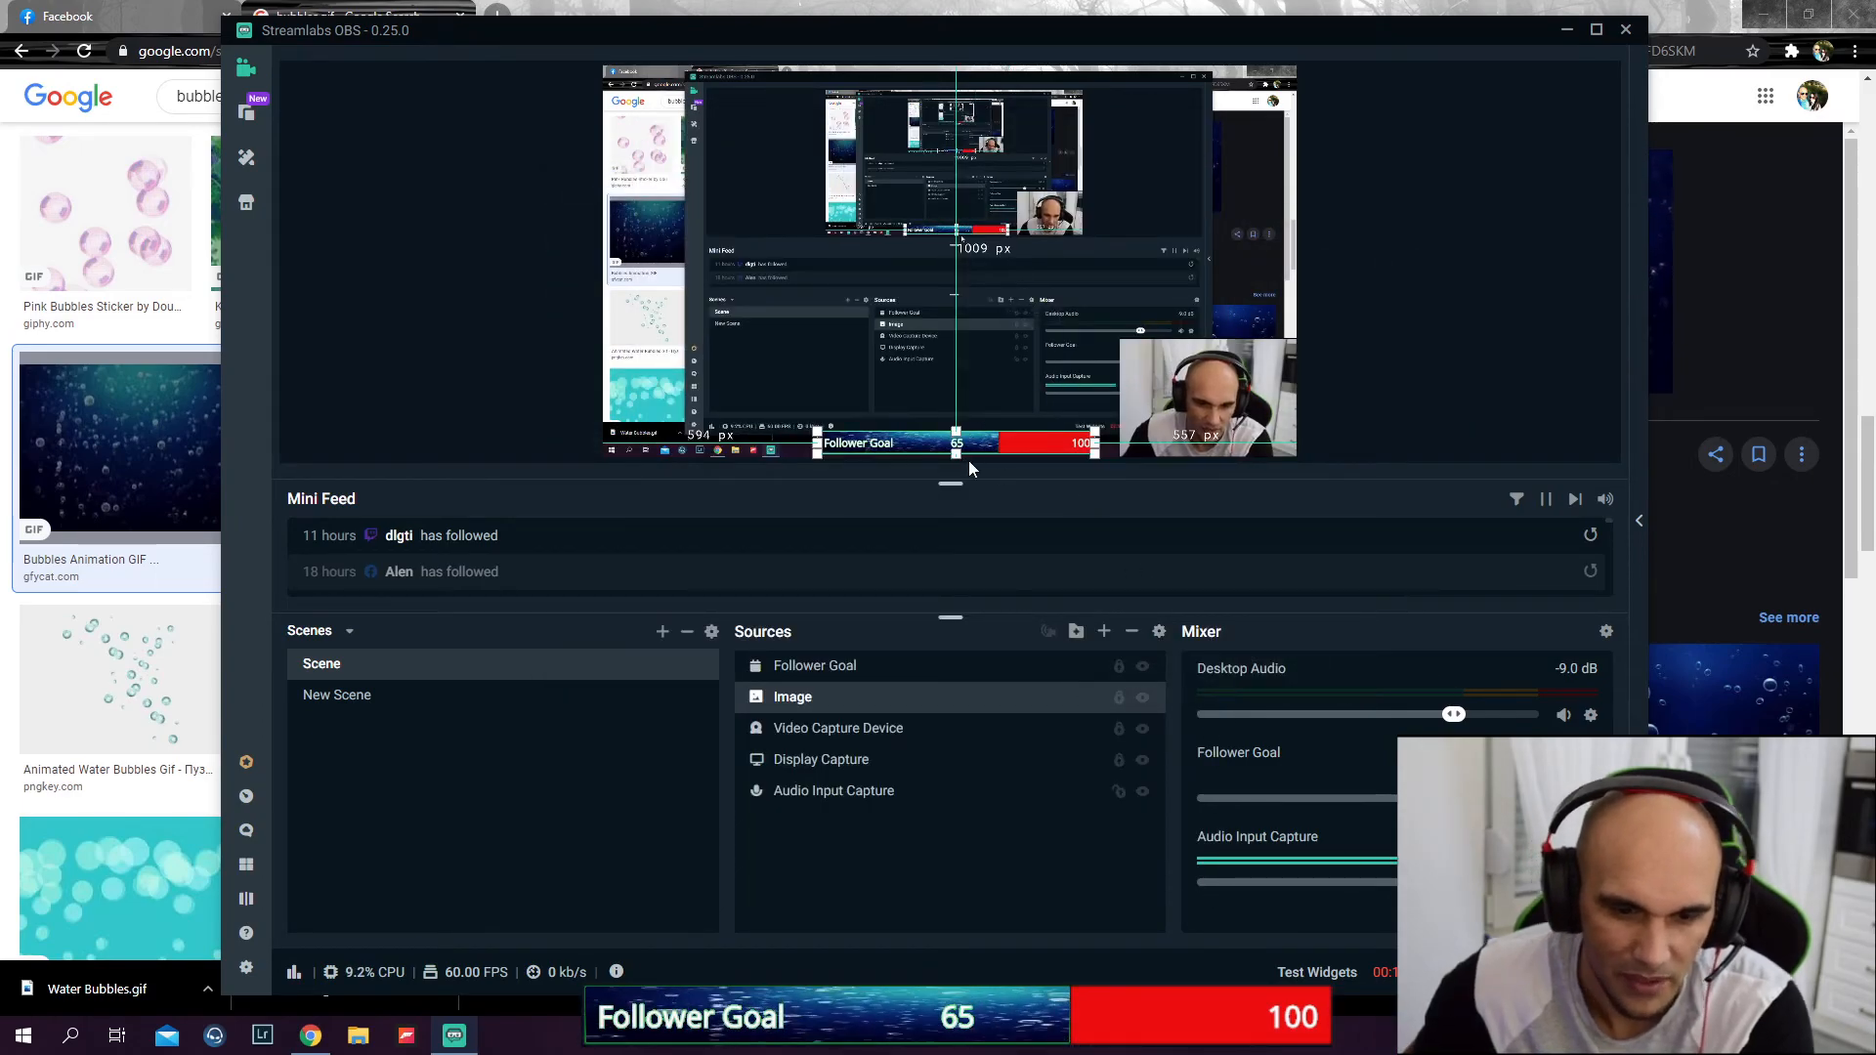